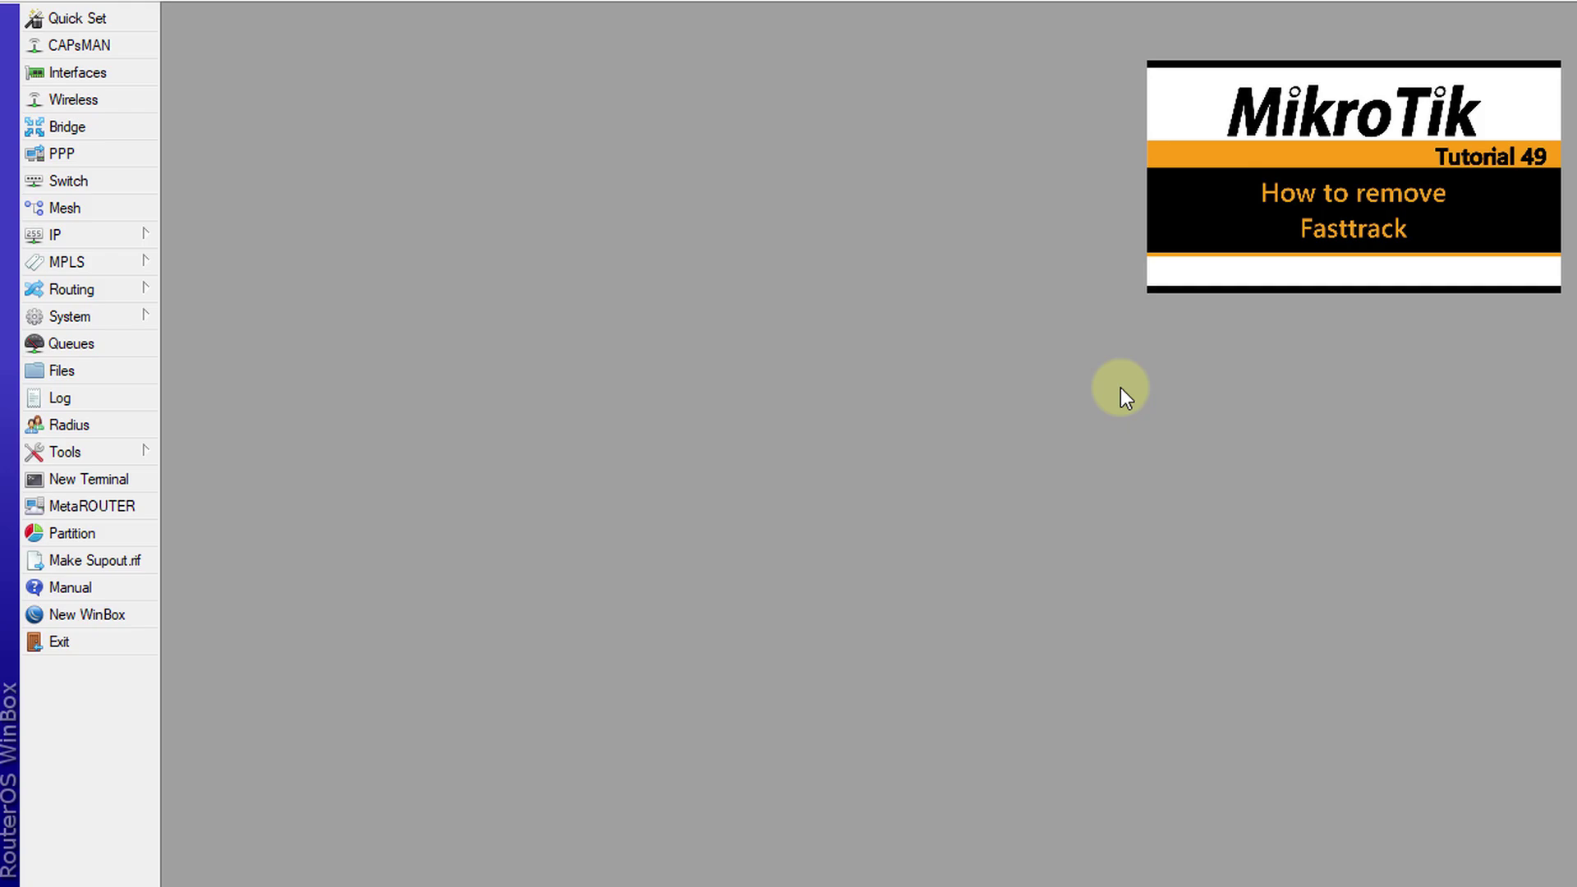
# Step: Open the firewall settings and show the address lists
pyautogui.click(97, 235)
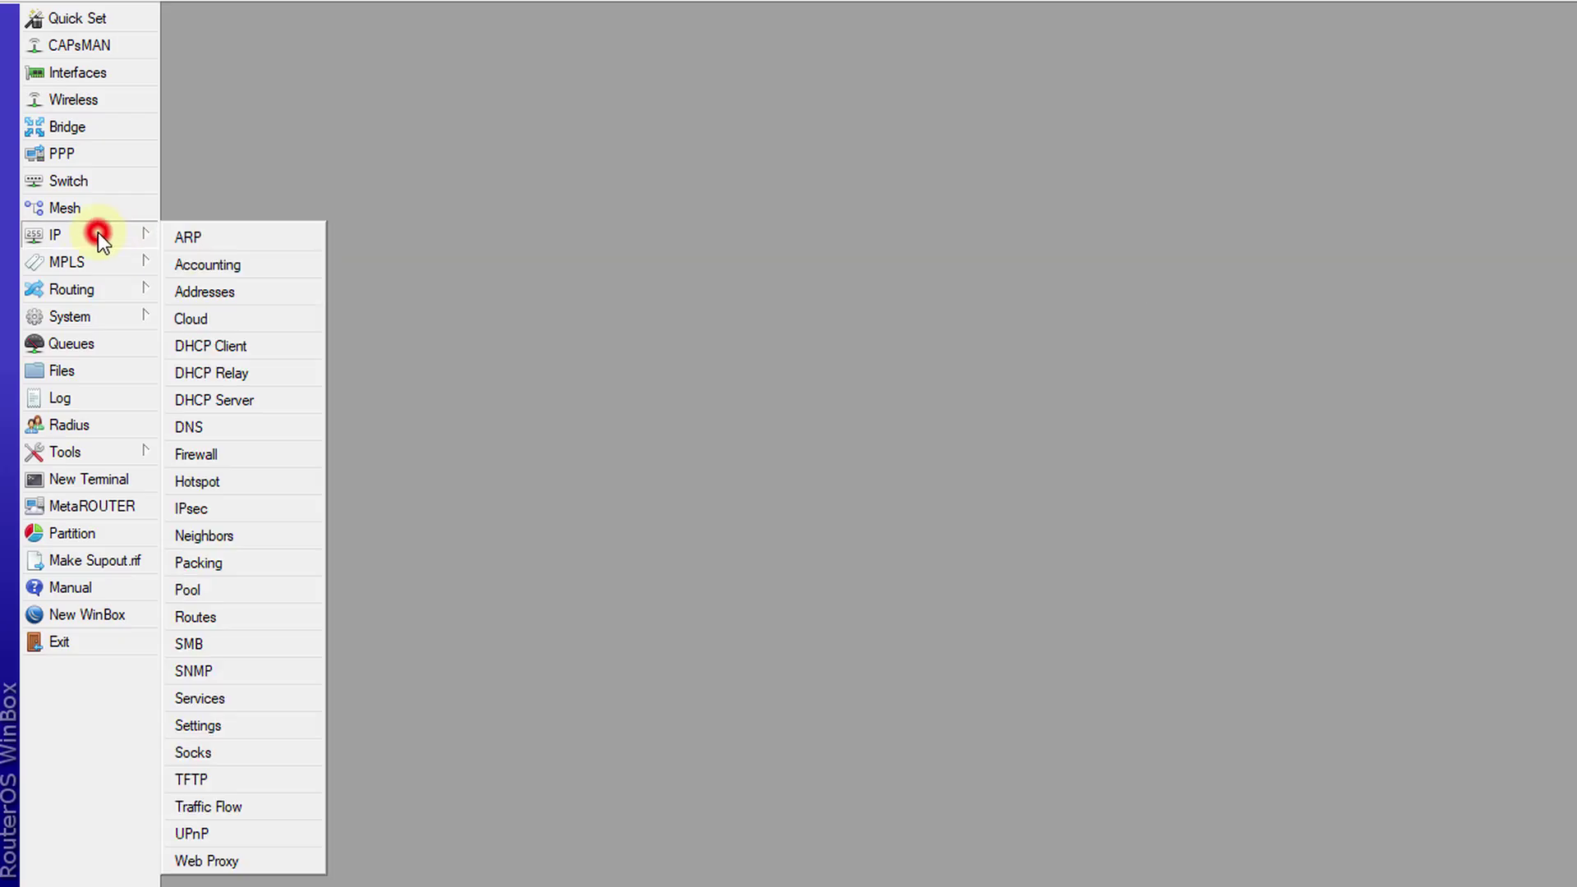
pyautogui.click(249, 452)
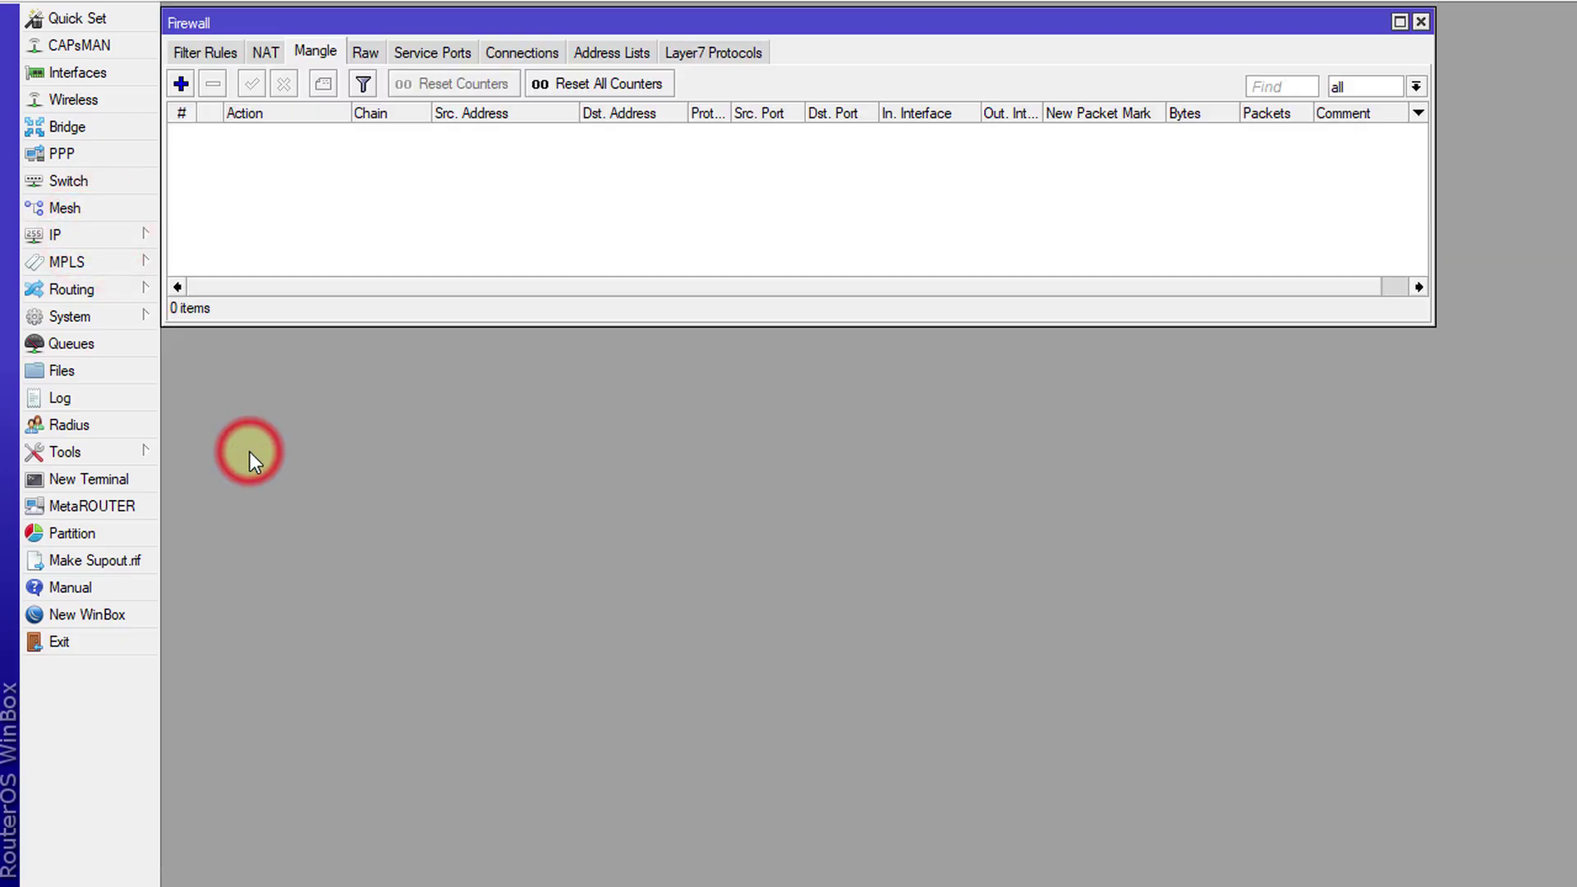
pyautogui.click(617, 52)
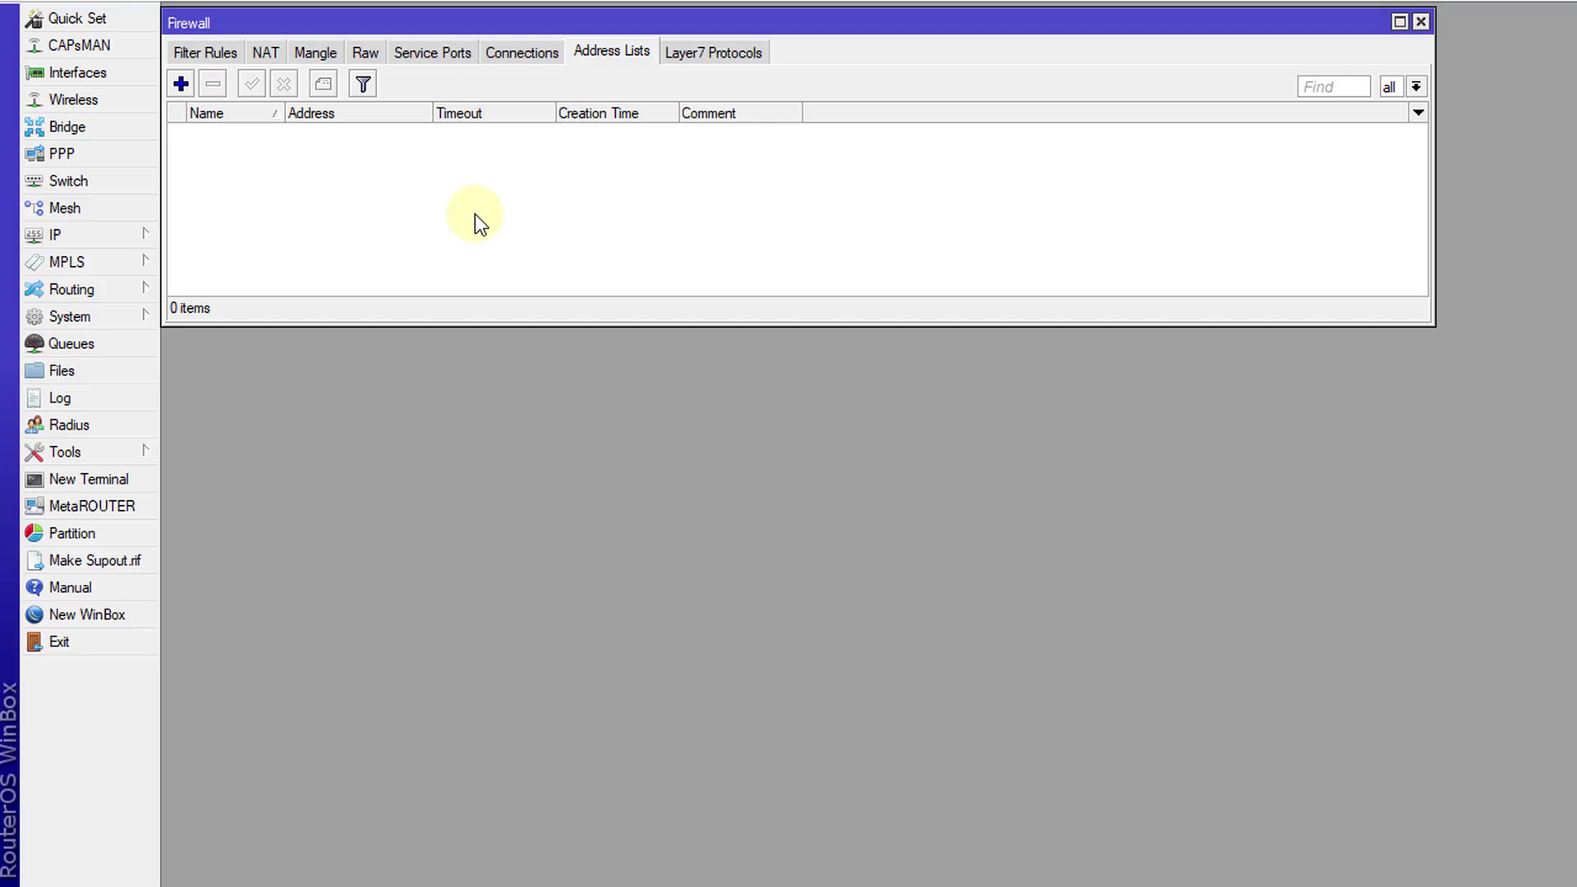
# Step: Open the DHCP server networks and check the subnet address of the hotspot network
pyautogui.click(117, 233)
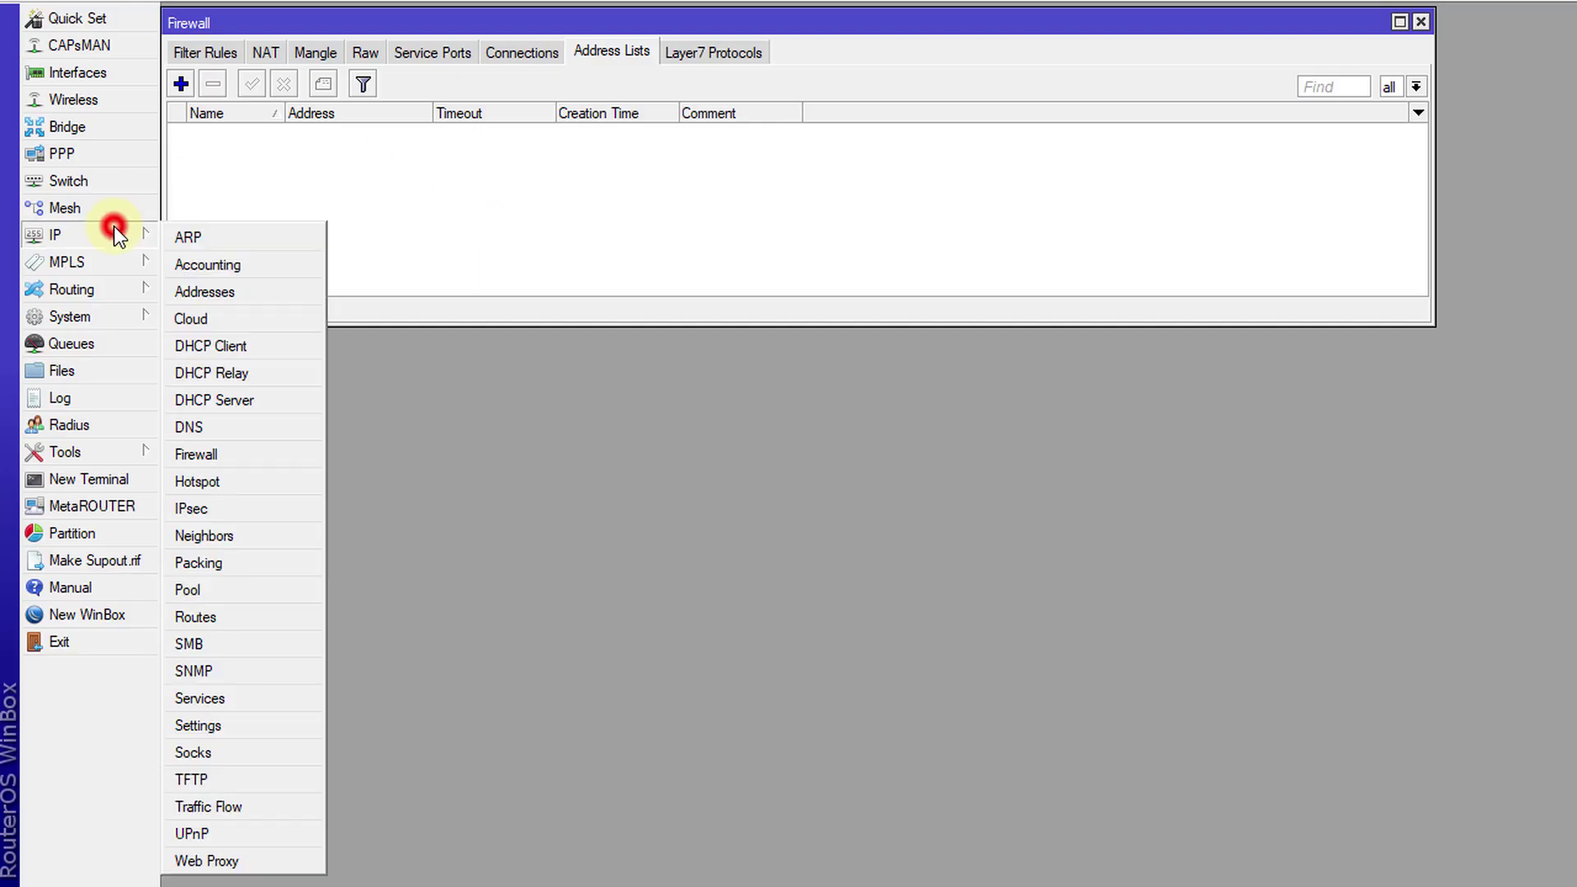
pyautogui.click(259, 400)
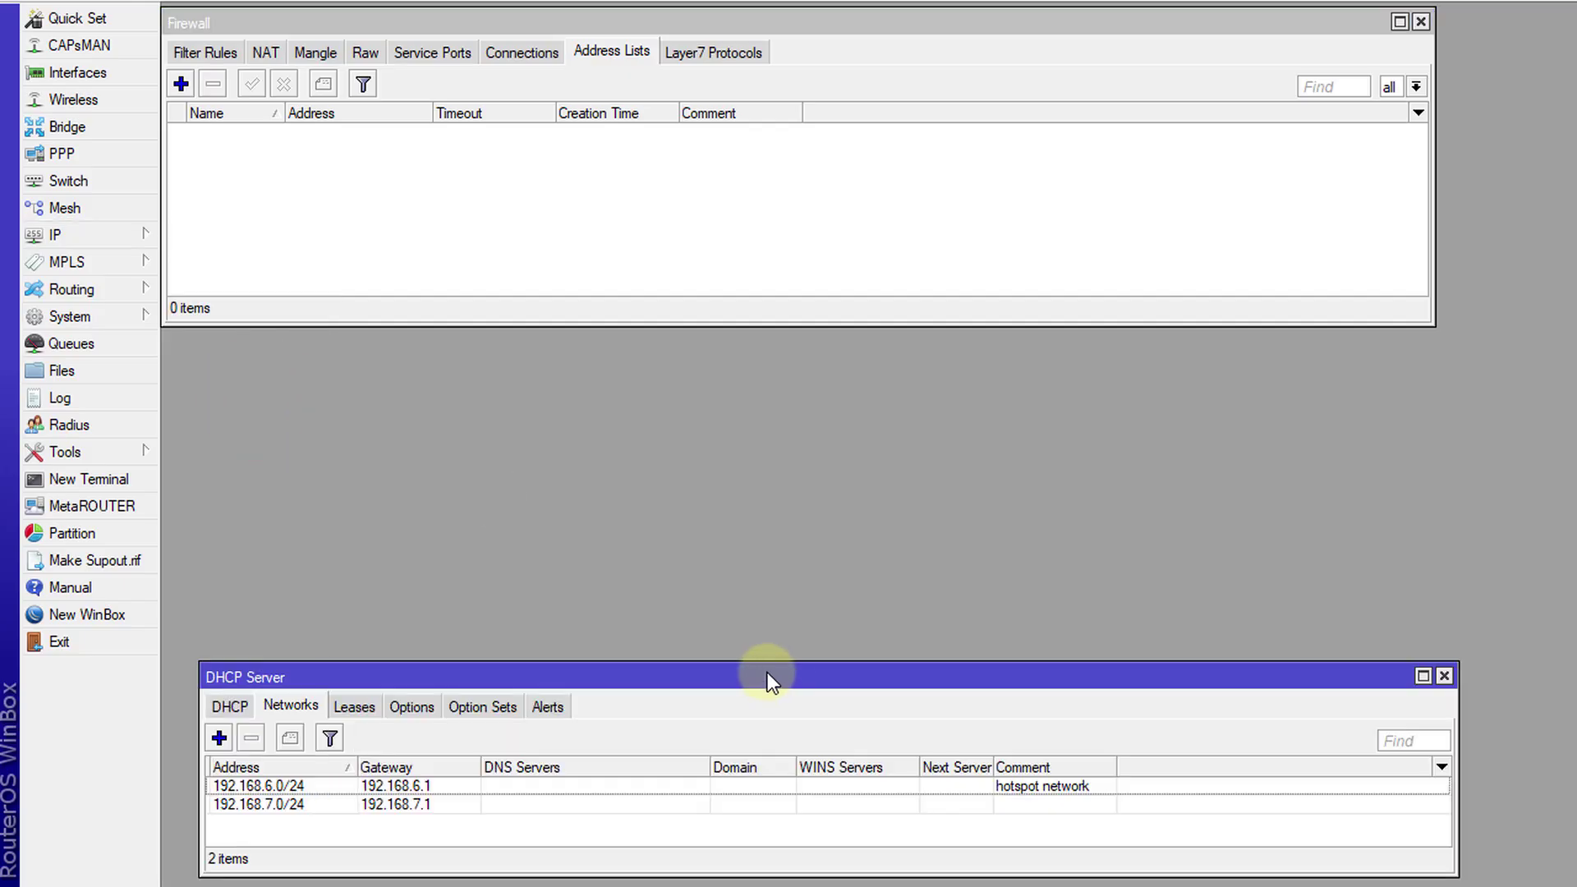
pyautogui.click(297, 785)
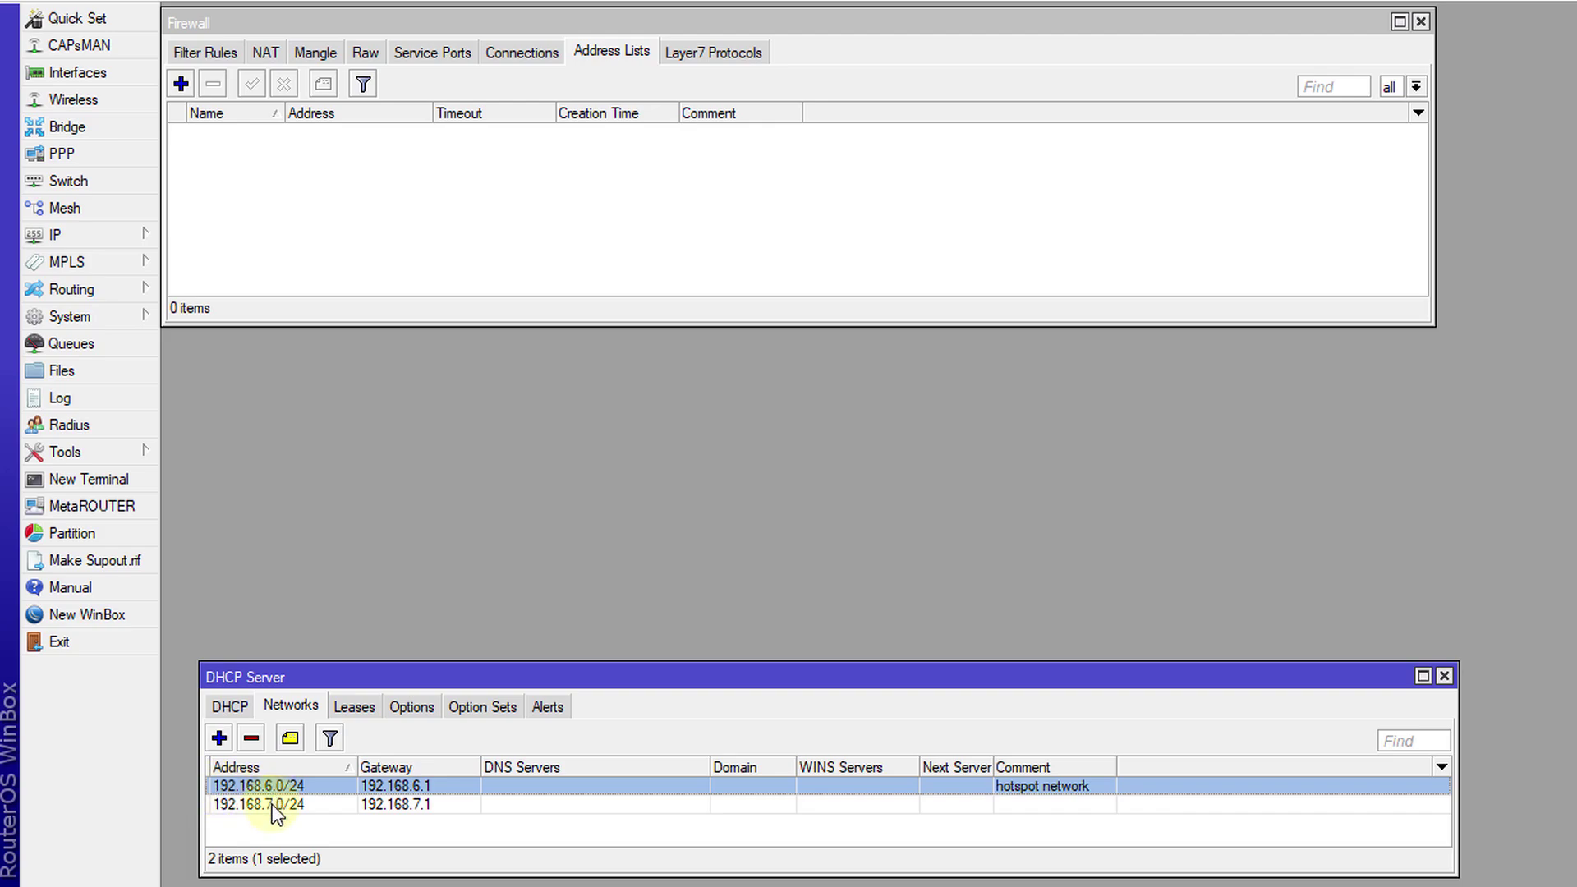
pyautogui.moveTo(287, 800)
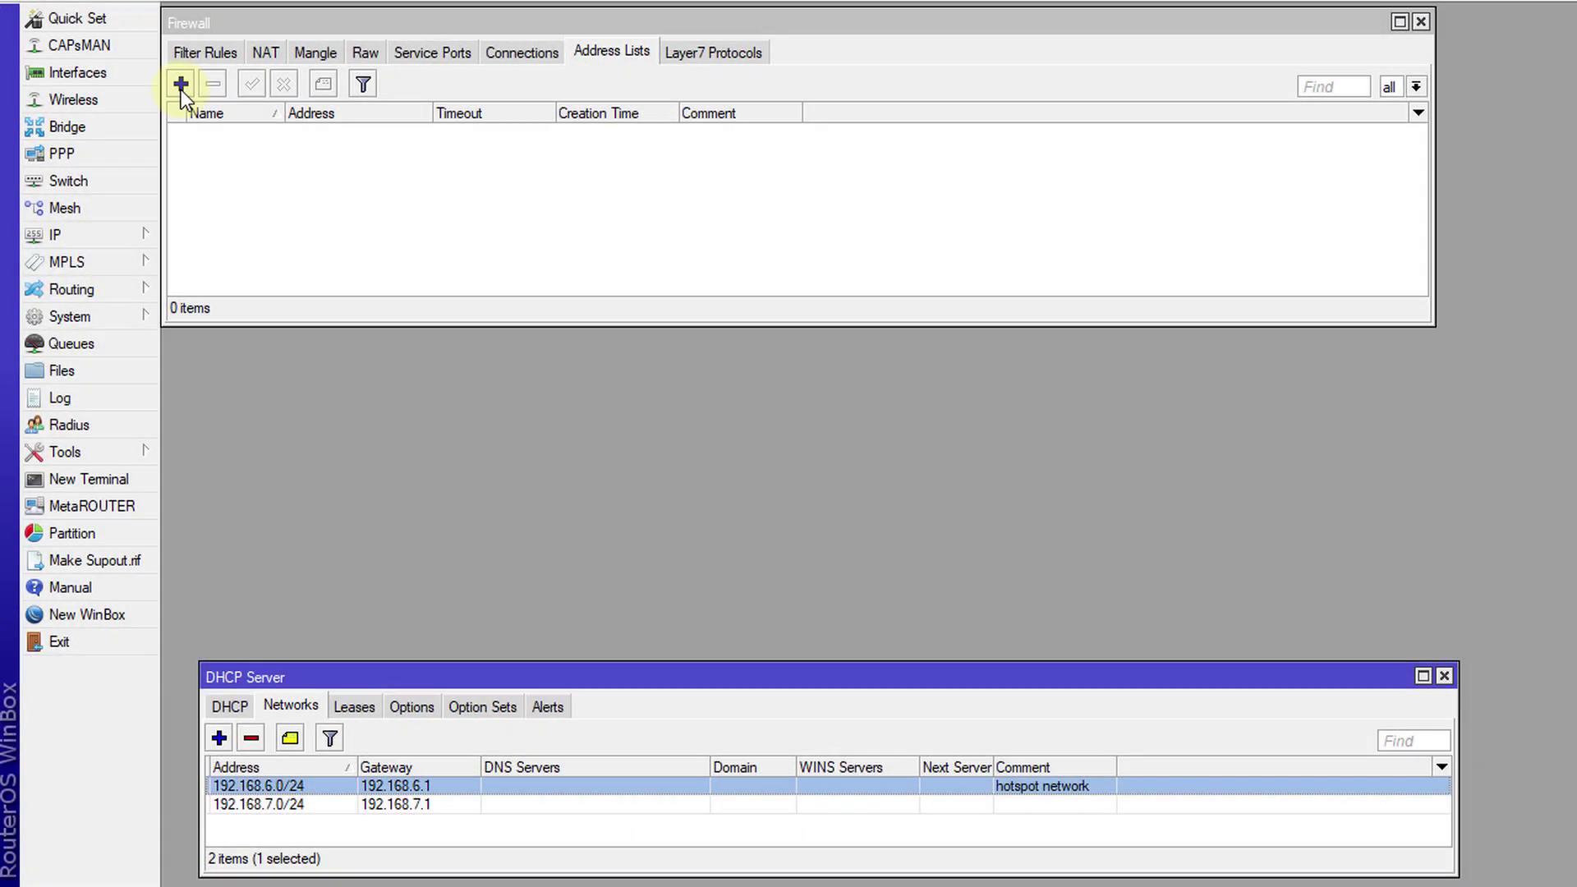
# Step: Add a firewall address list entry named hotspot with the address 192.168.6.0/24
pyautogui.click(181, 87)
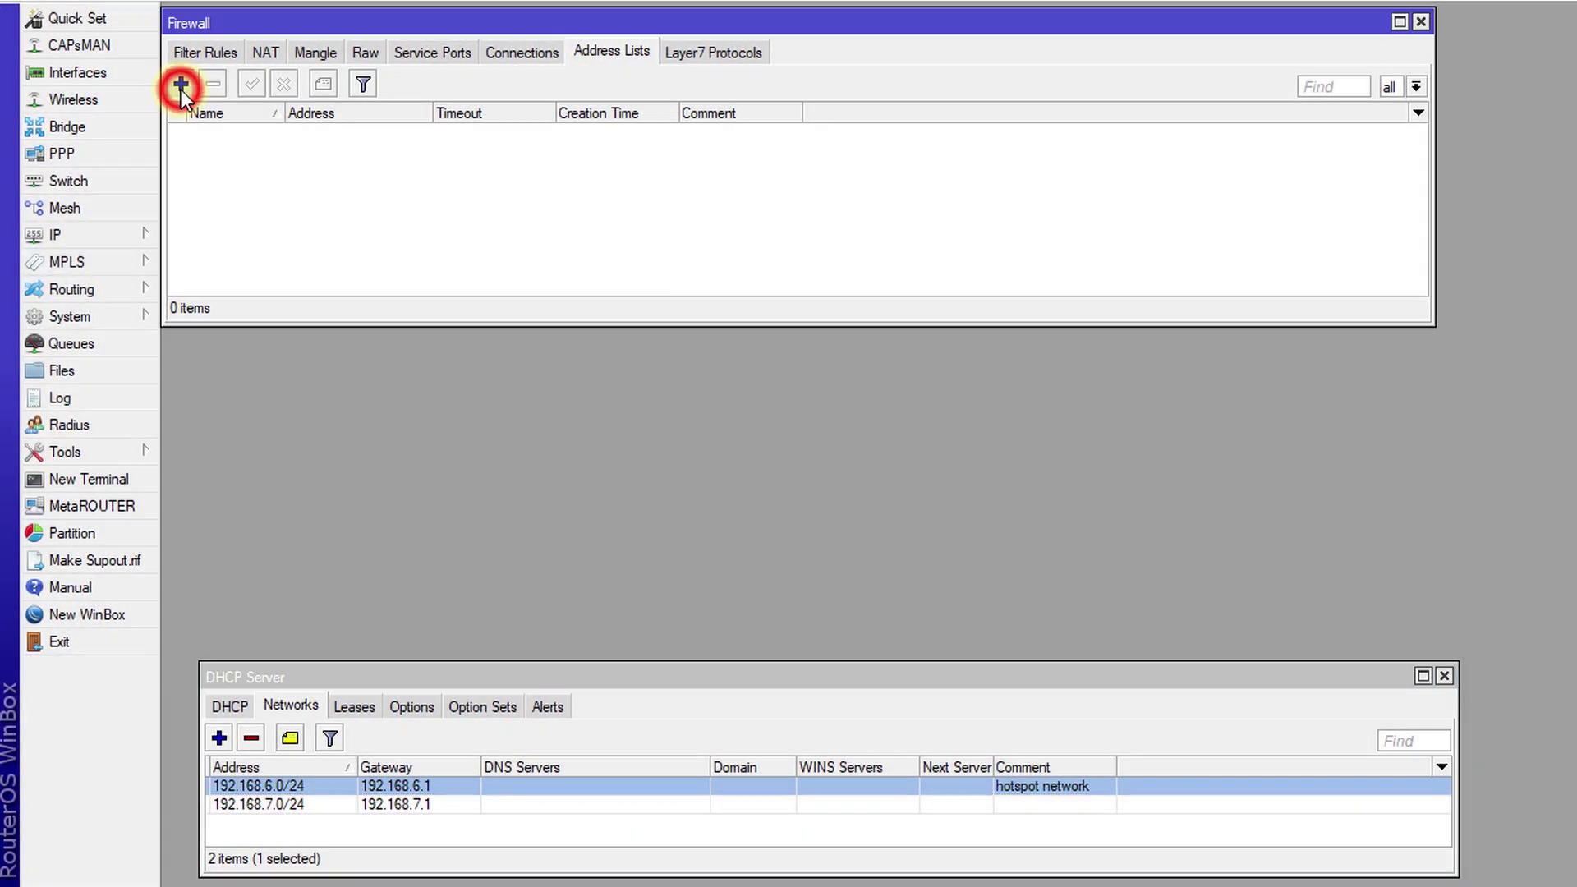
pyautogui.write('hotspot')
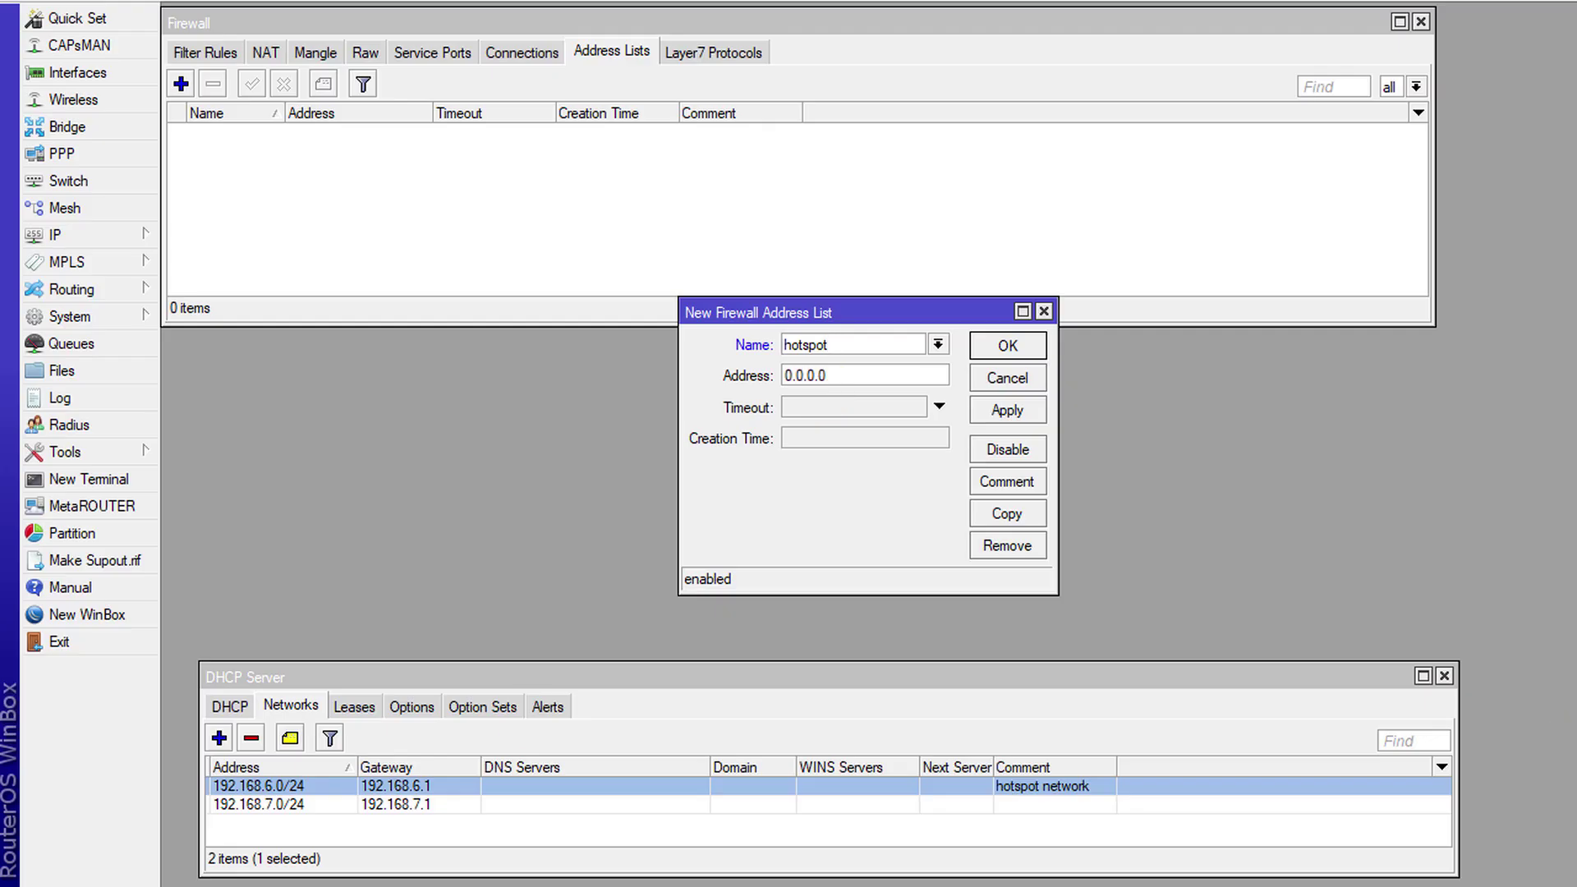
pyautogui.click(879, 345)
pyautogui.doubleClick(858, 377)
pyautogui.write('192.168.6.')
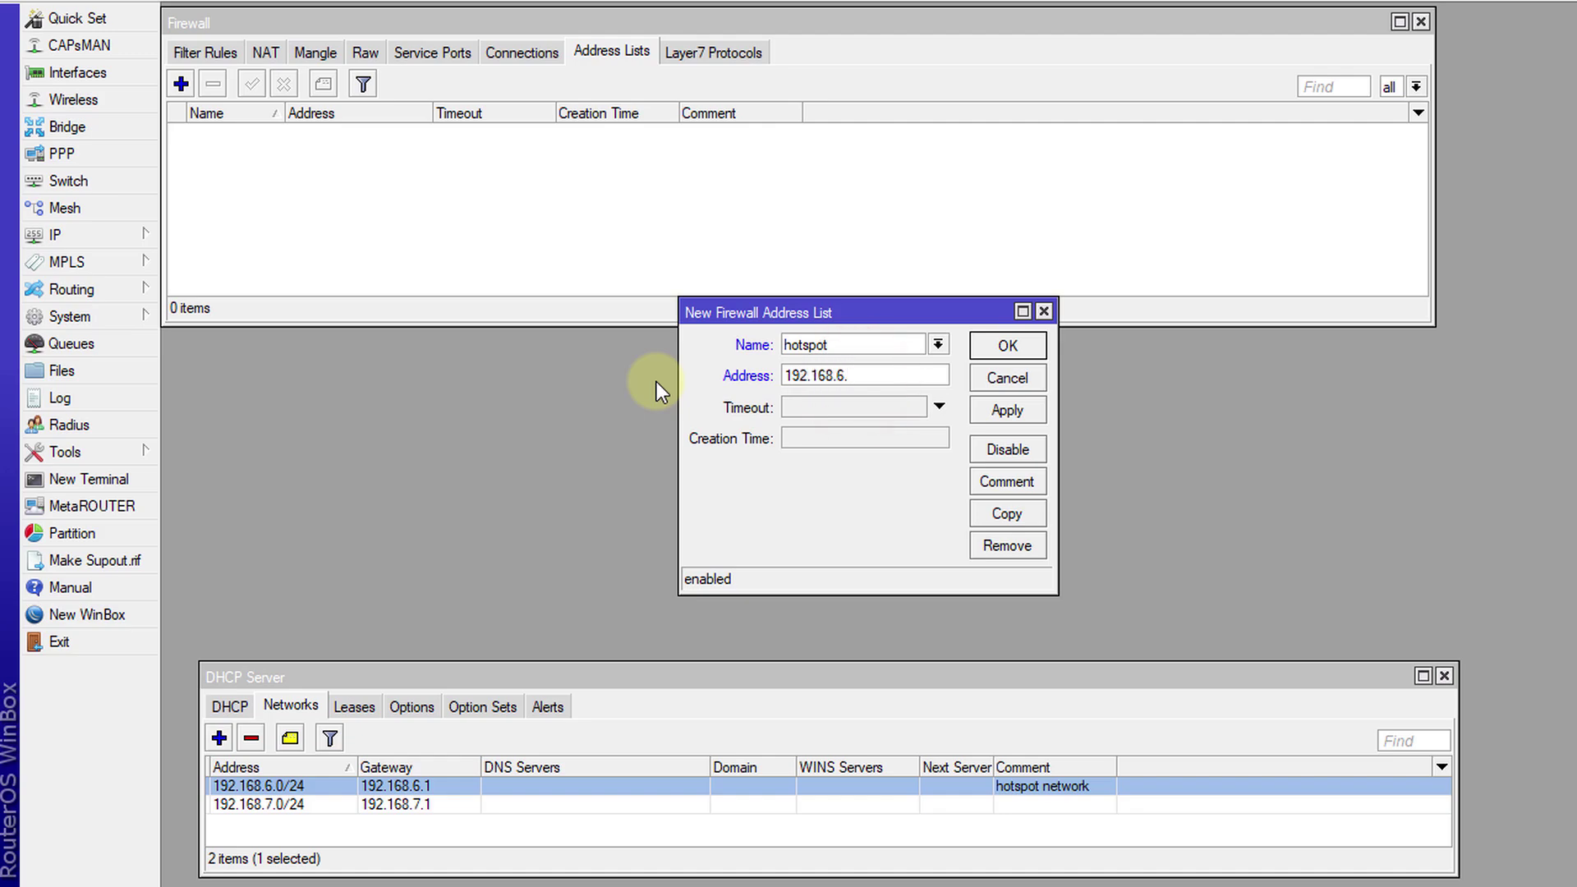
pyautogui.write('0/24')
pyautogui.click(1016, 348)
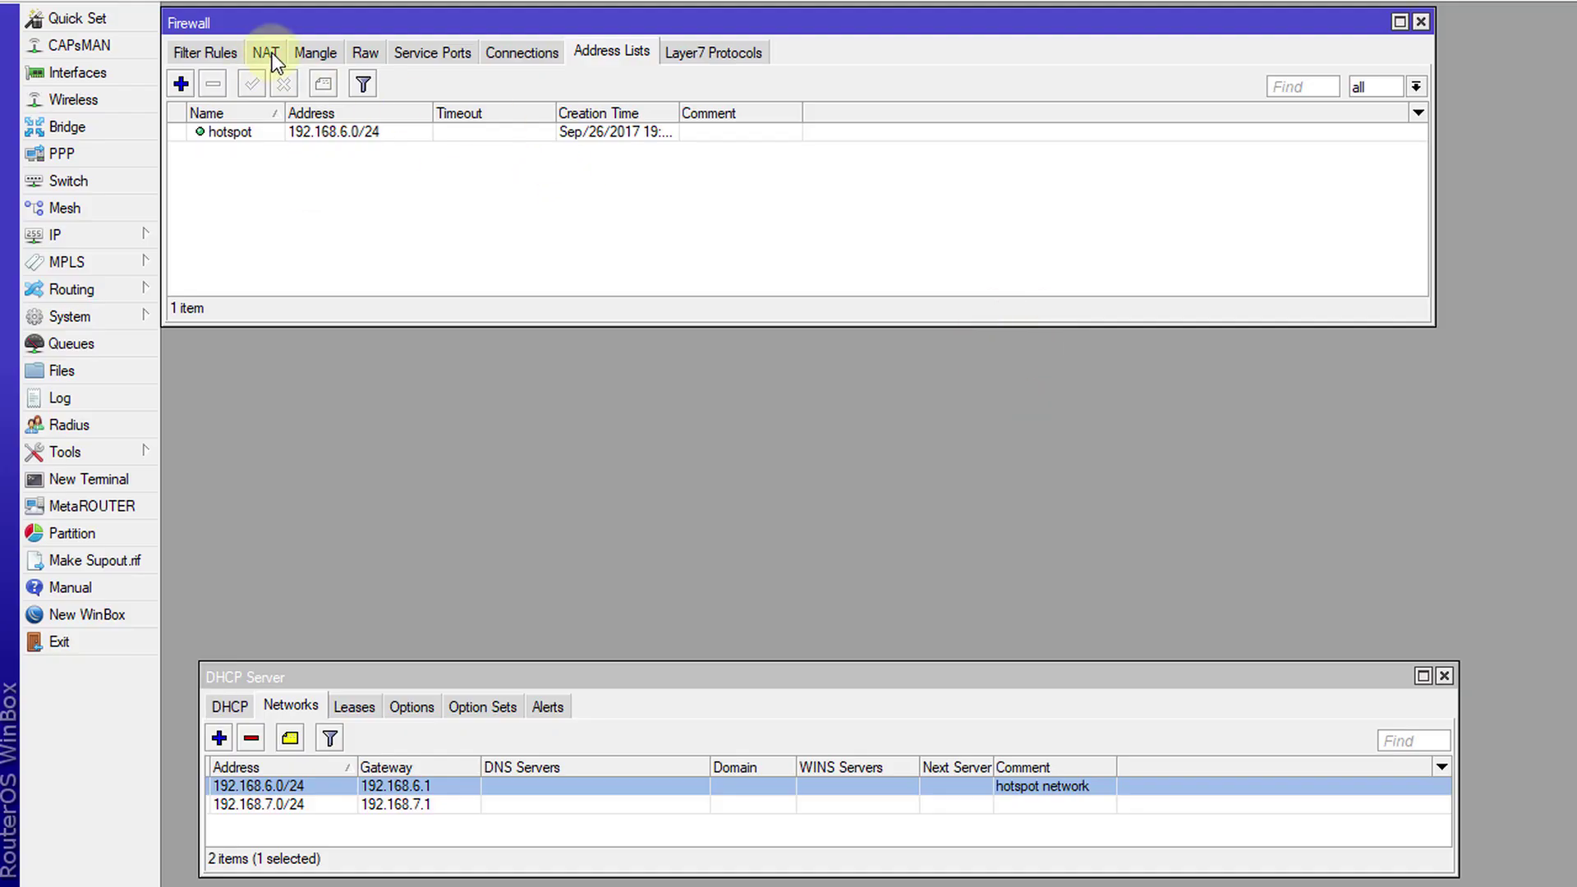
# Step: Start a new mangle rule with the chain forward and the incoming interface ether1-WAN
pyautogui.click(316, 53)
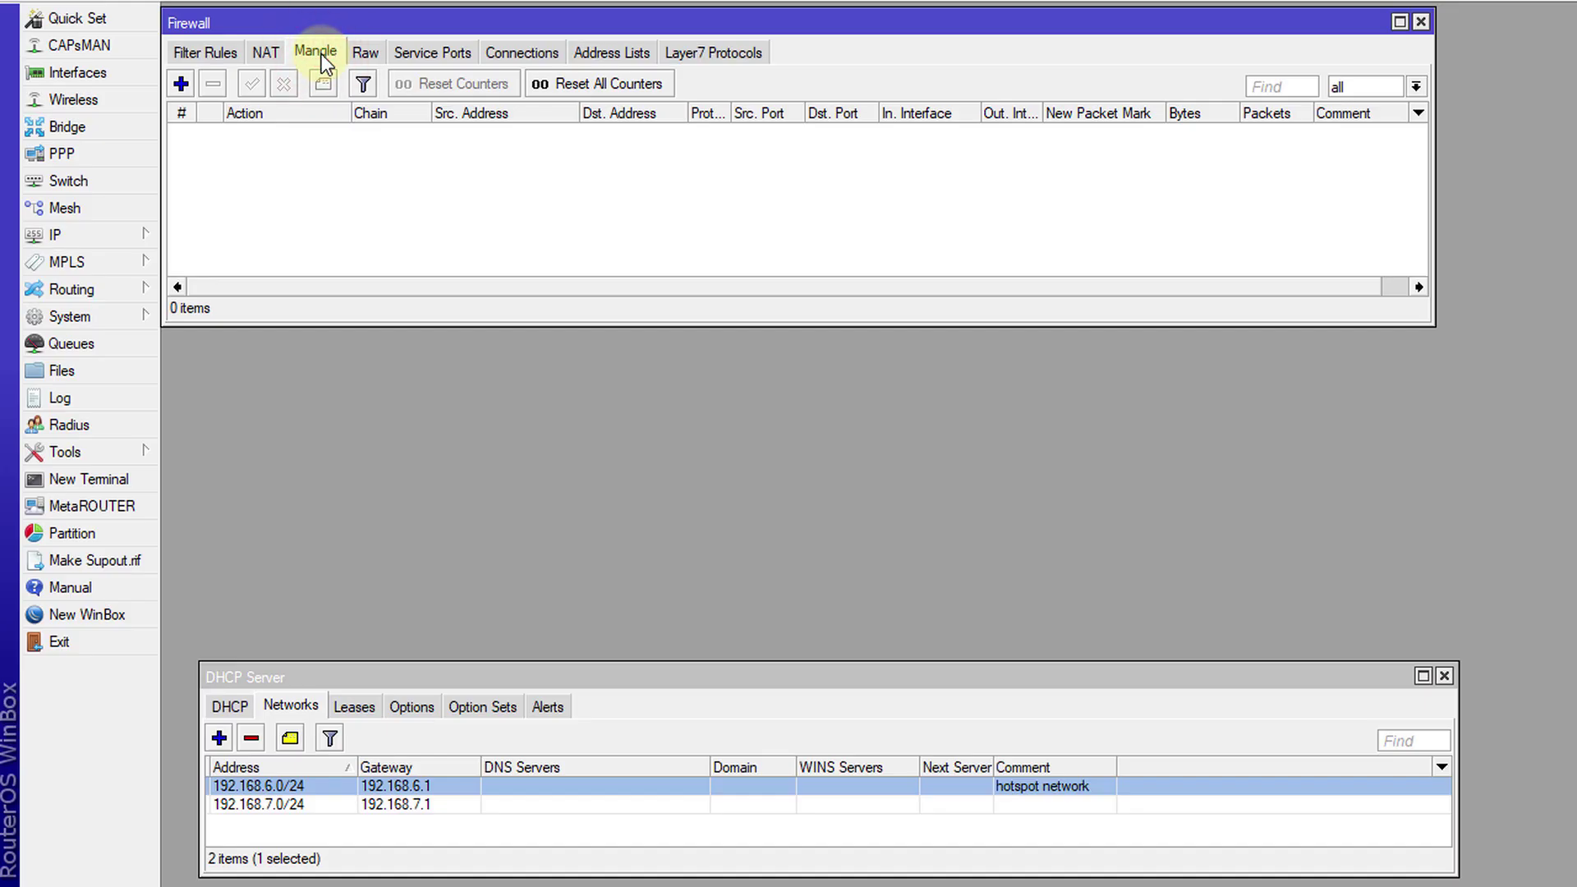
pyautogui.click(183, 83)
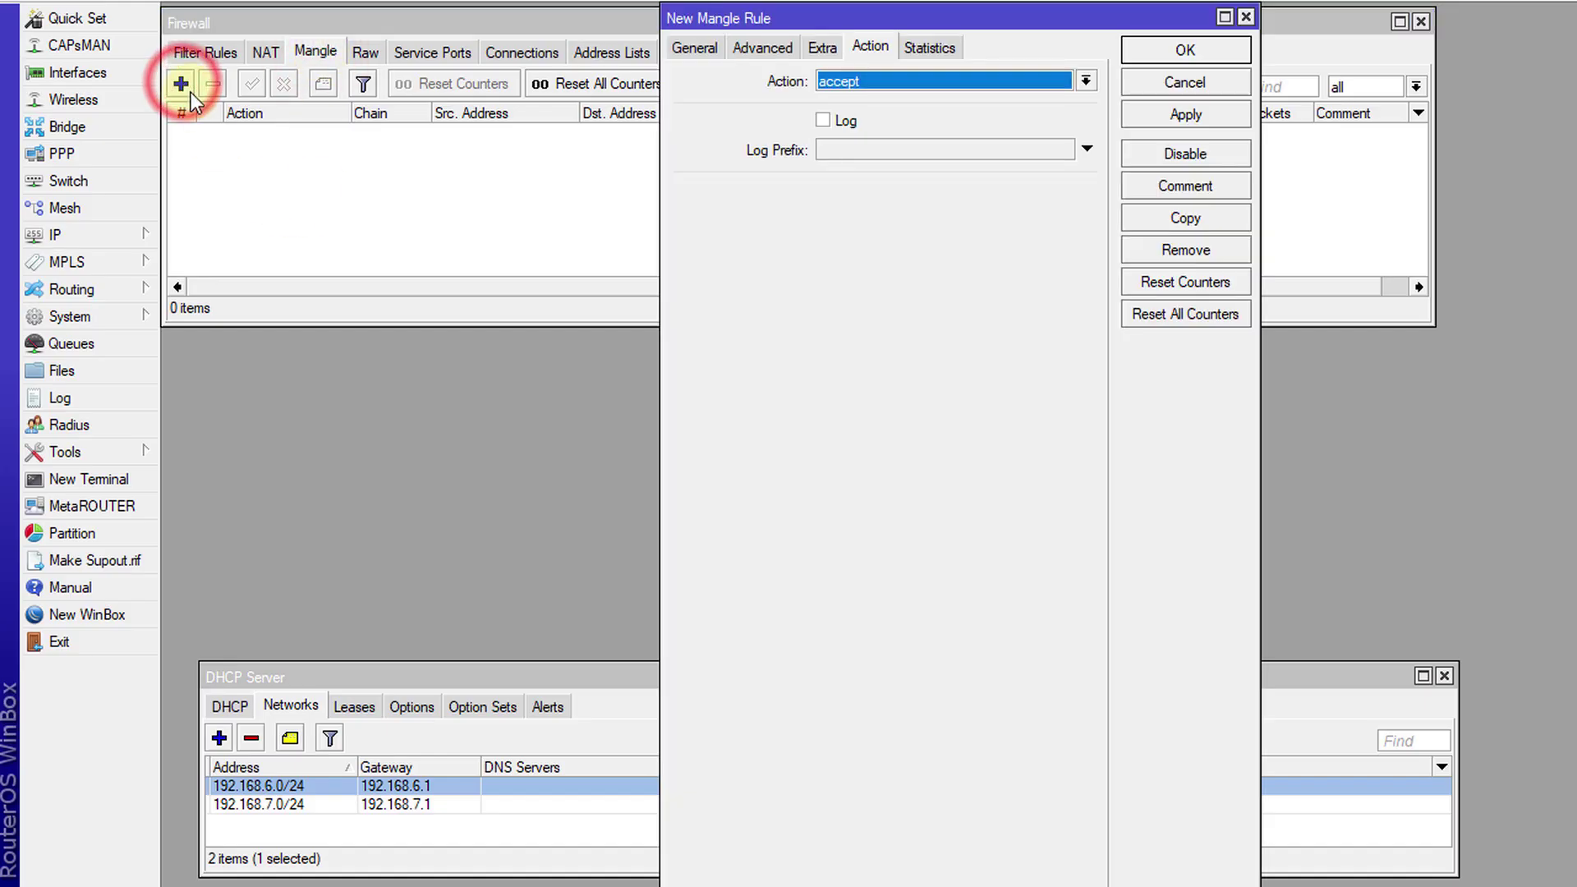
pyautogui.click(701, 46)
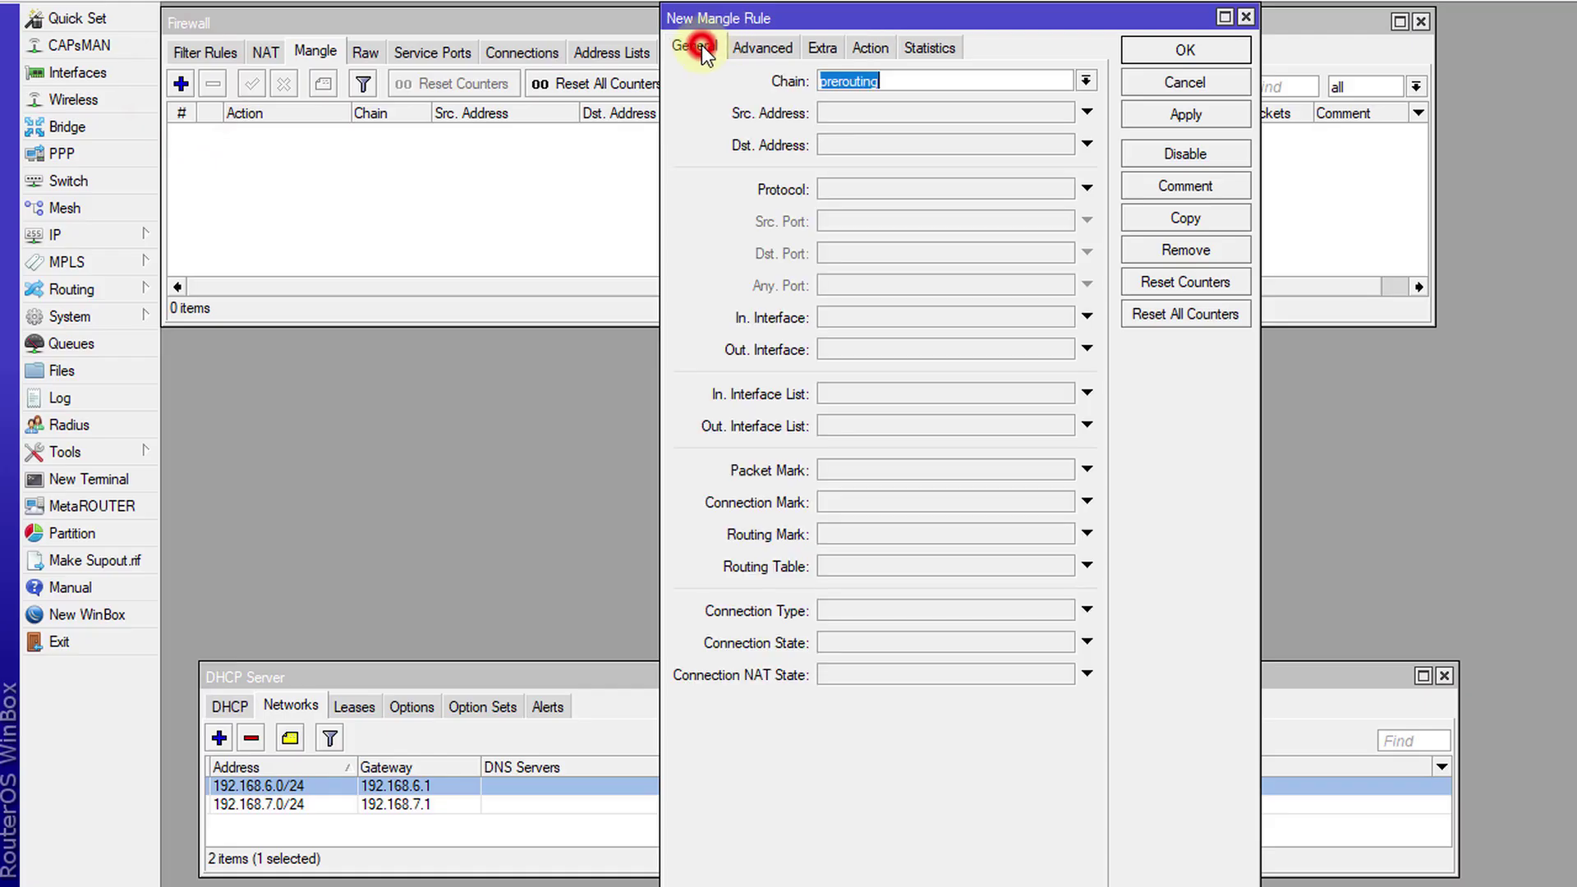
pyautogui.click(1083, 81)
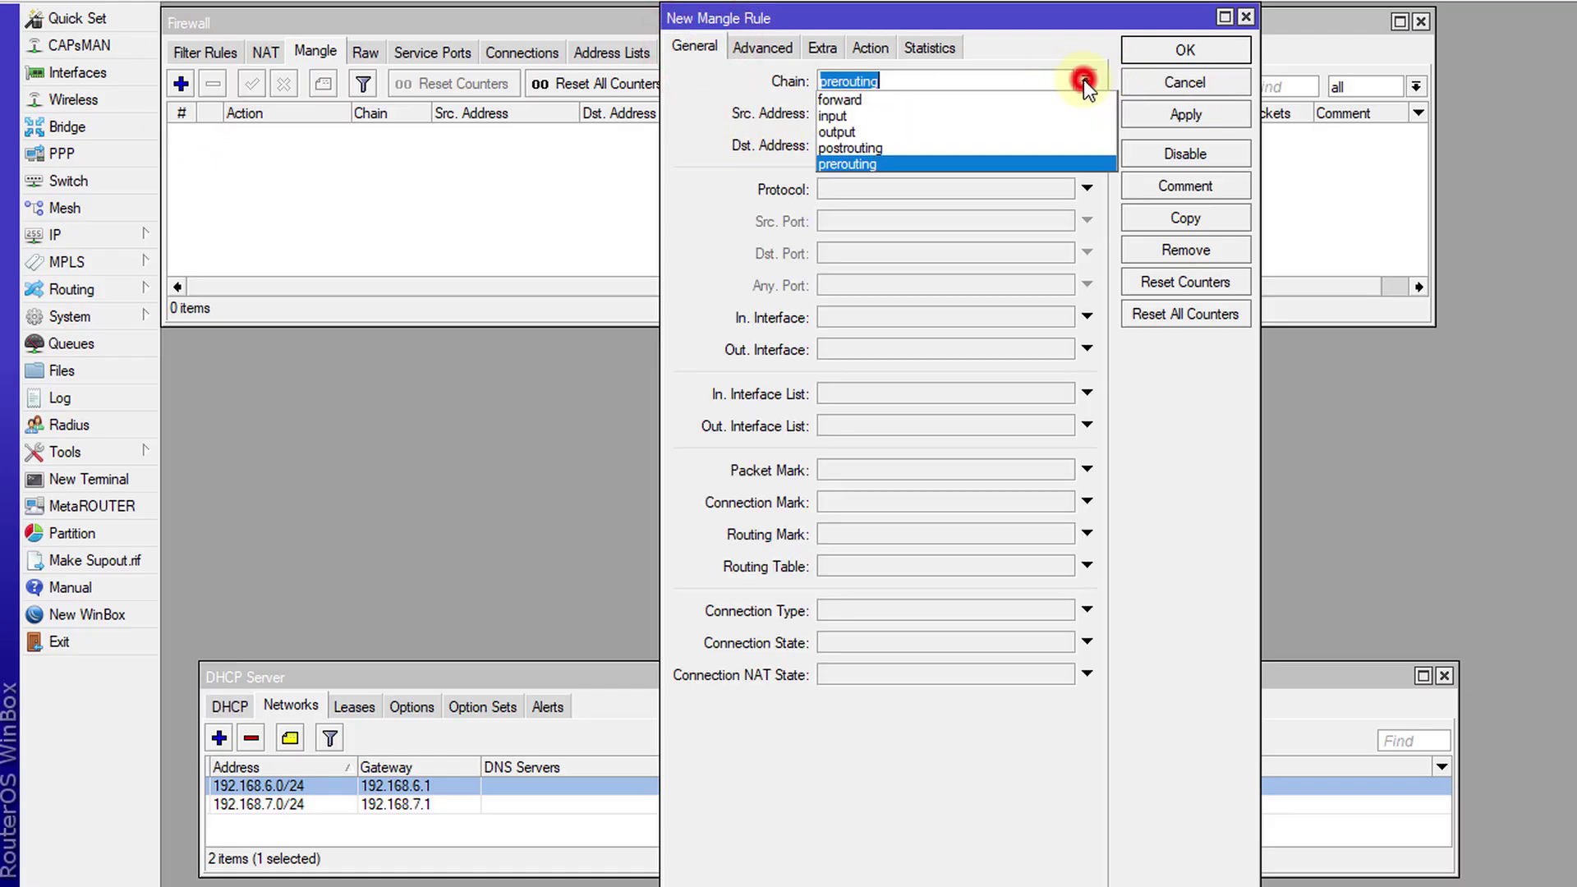
pyautogui.click(930, 95)
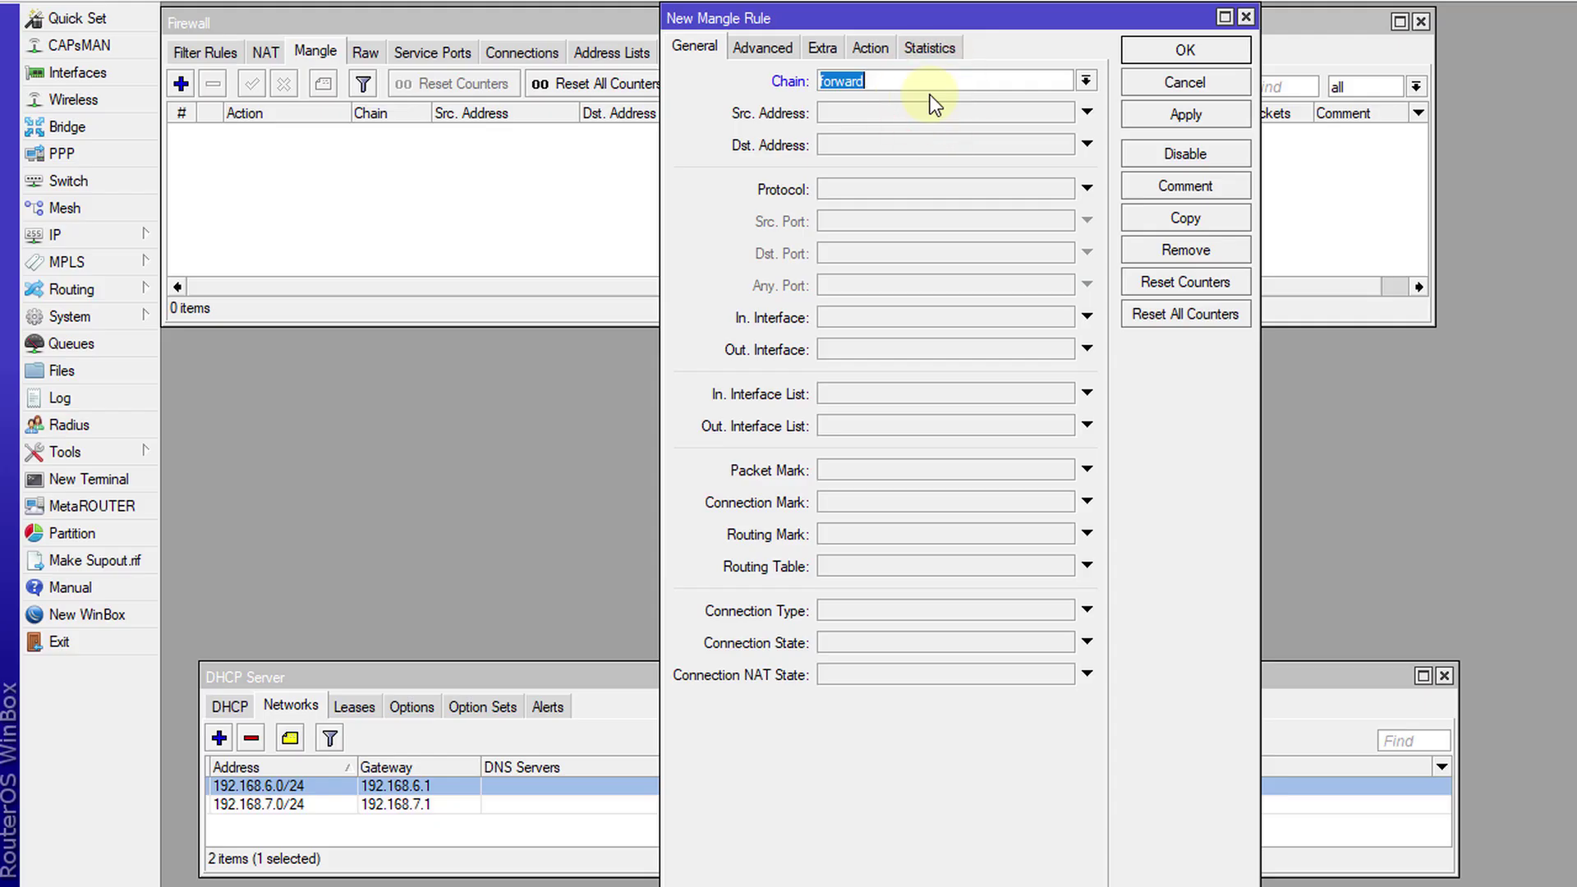
pyautogui.click(893, 317)
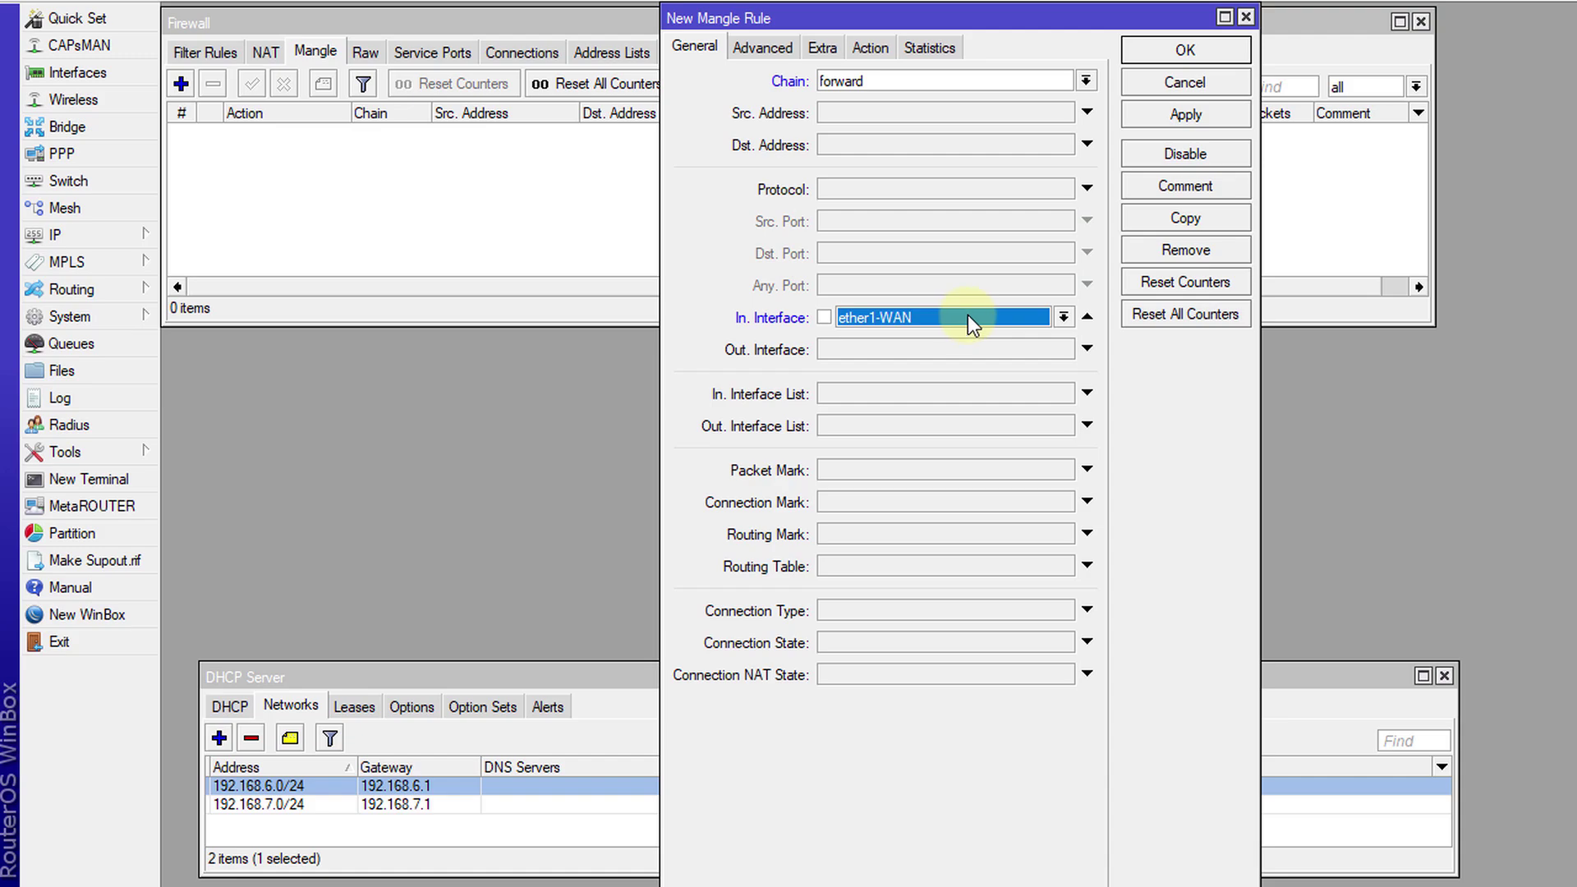
# Step: Set the mangle rule's destination address list to hotspot
pyautogui.click(785, 51)
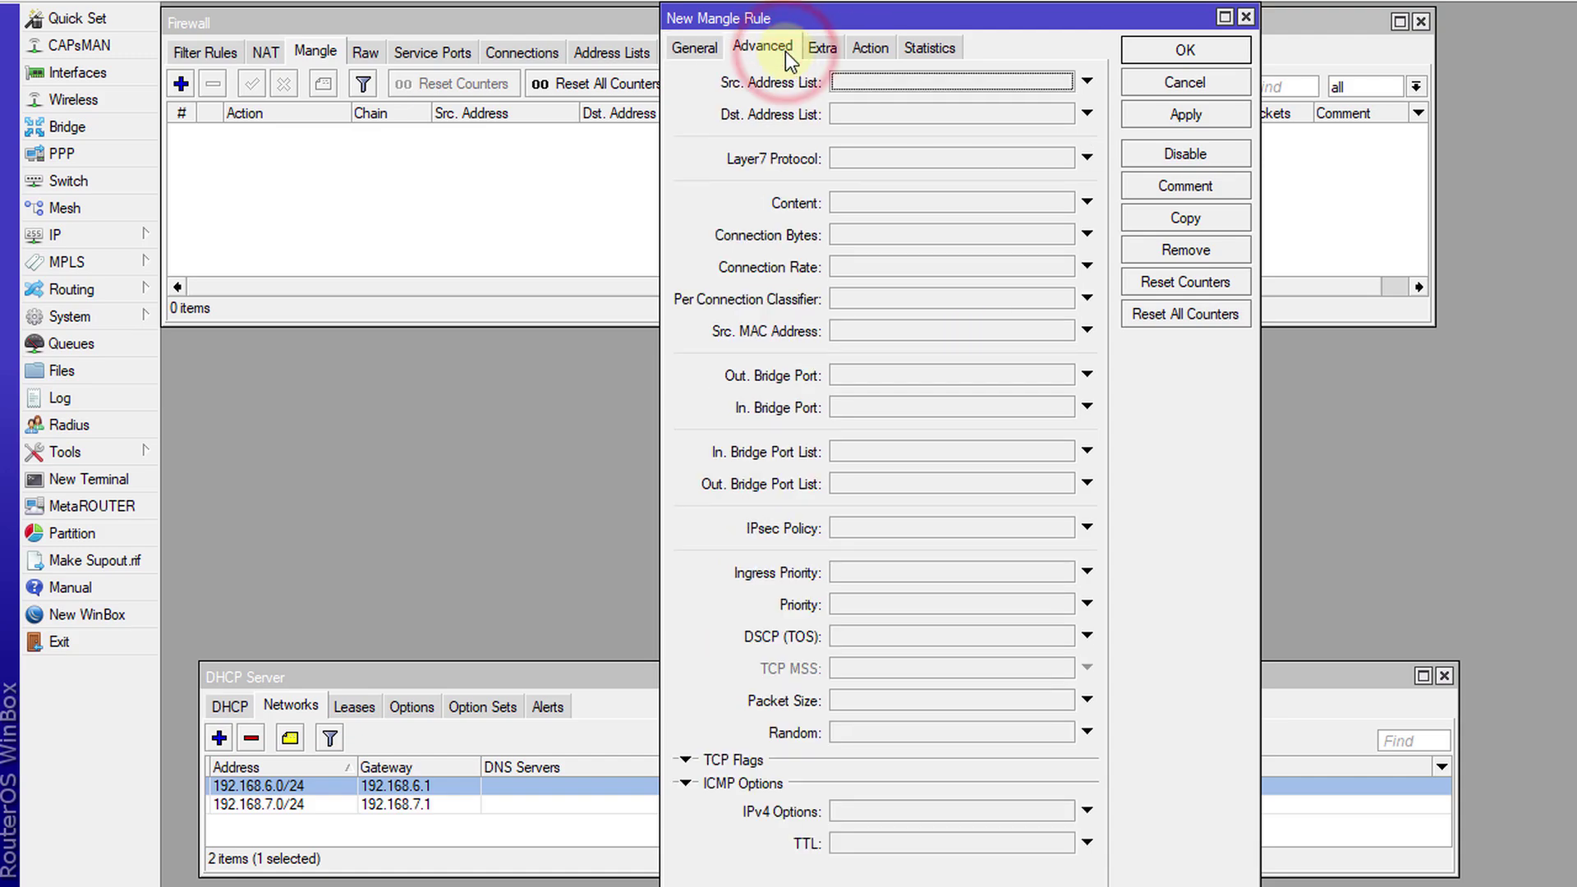
pyautogui.click(894, 112)
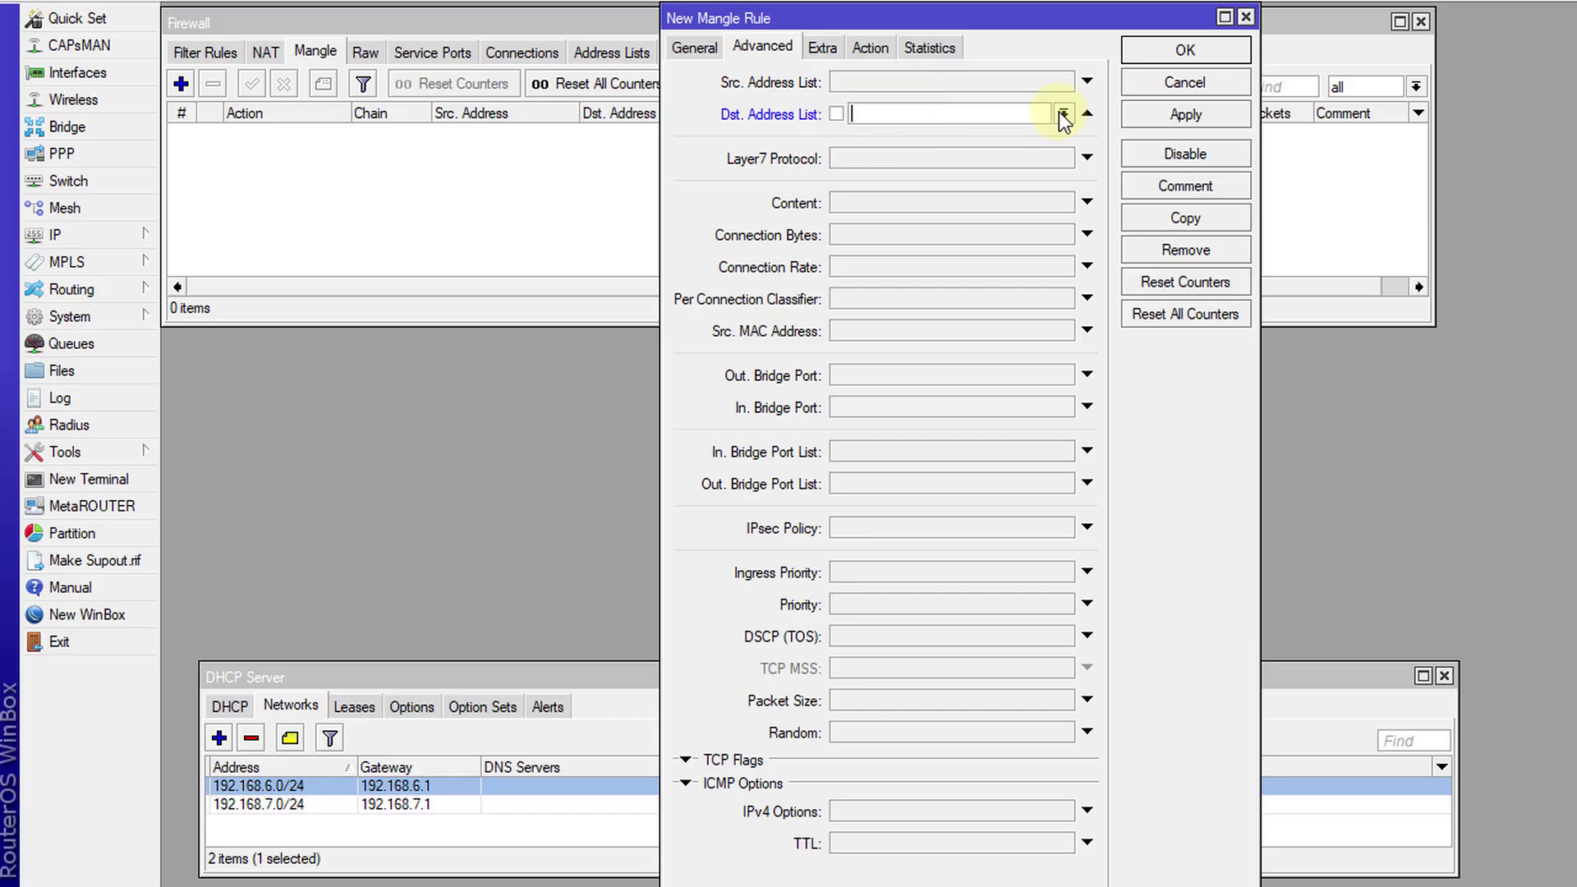
pyautogui.click(1063, 113)
pyautogui.click(915, 131)
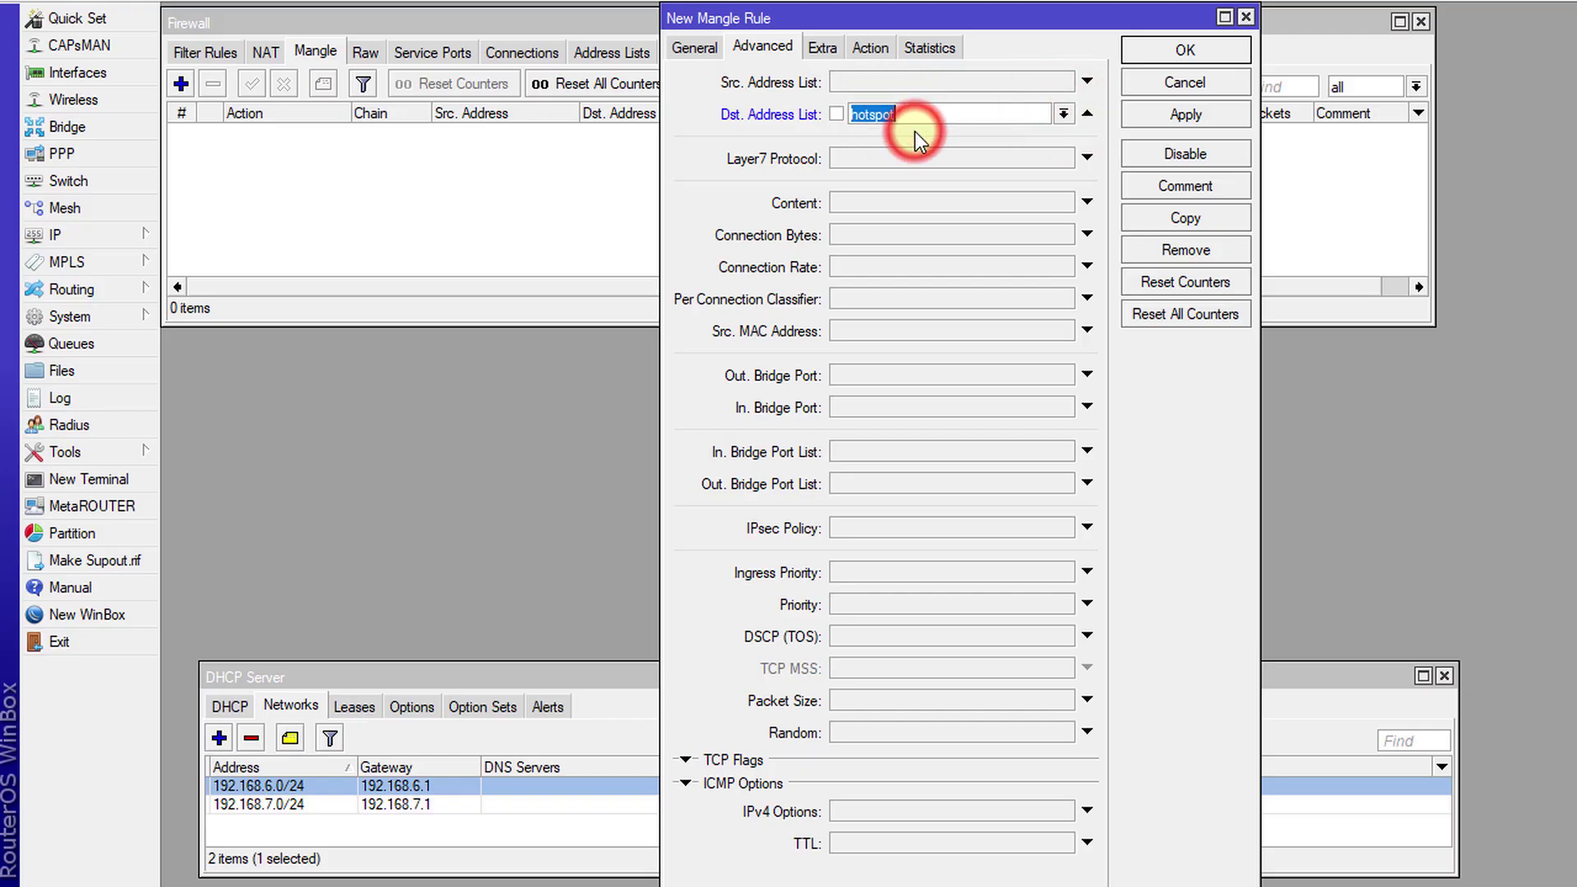
# Step: Set the rule's action to mark connection with the new connection mark dw-conn
pyautogui.click(870, 47)
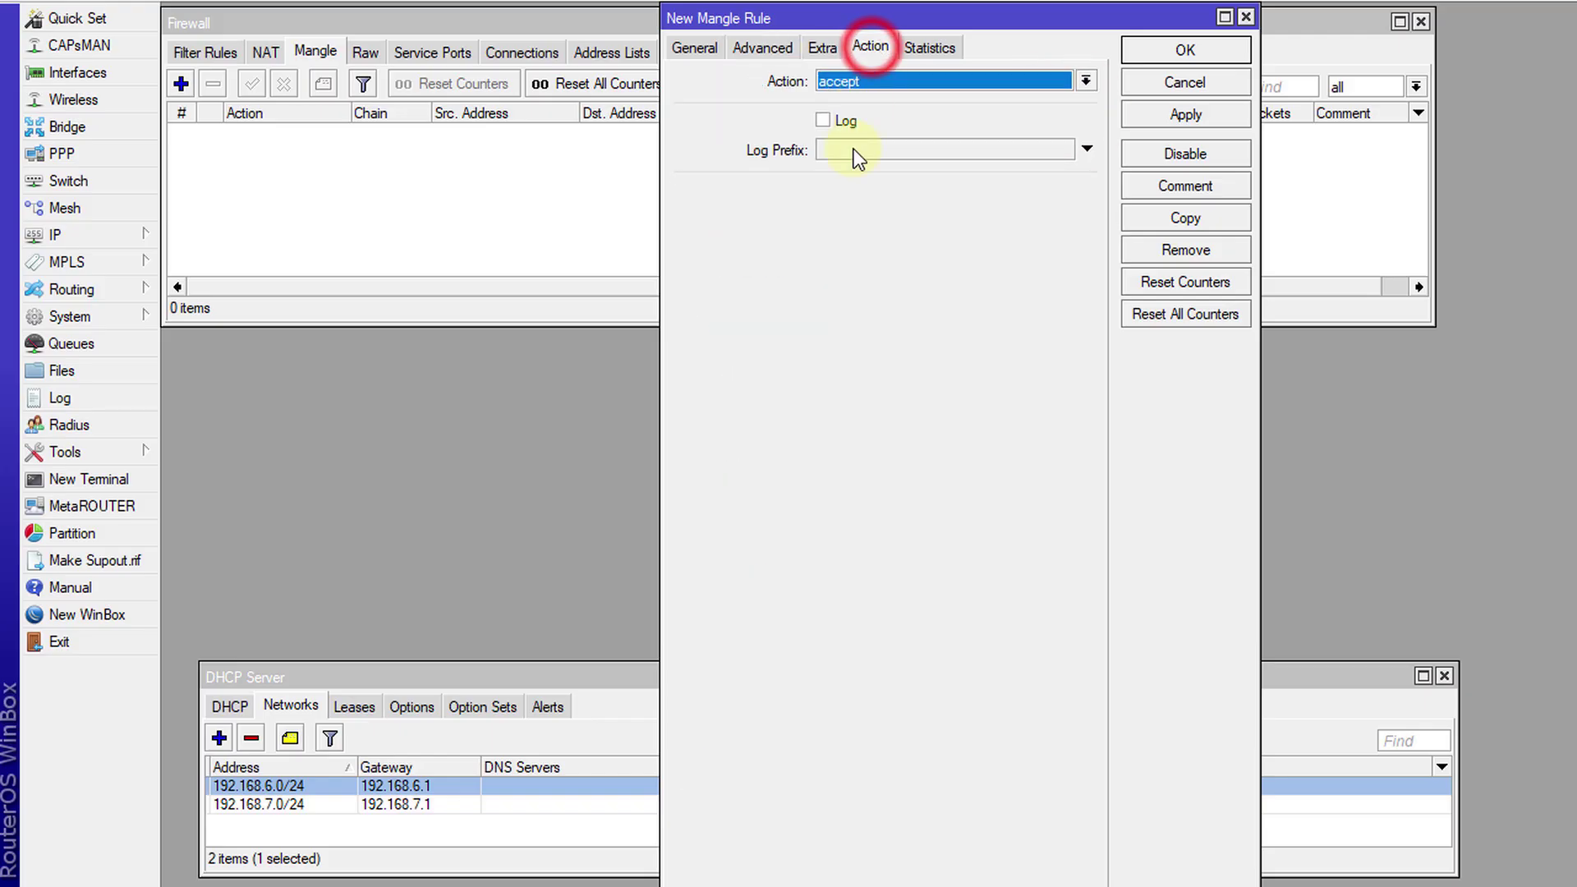
pyautogui.click(930, 76)
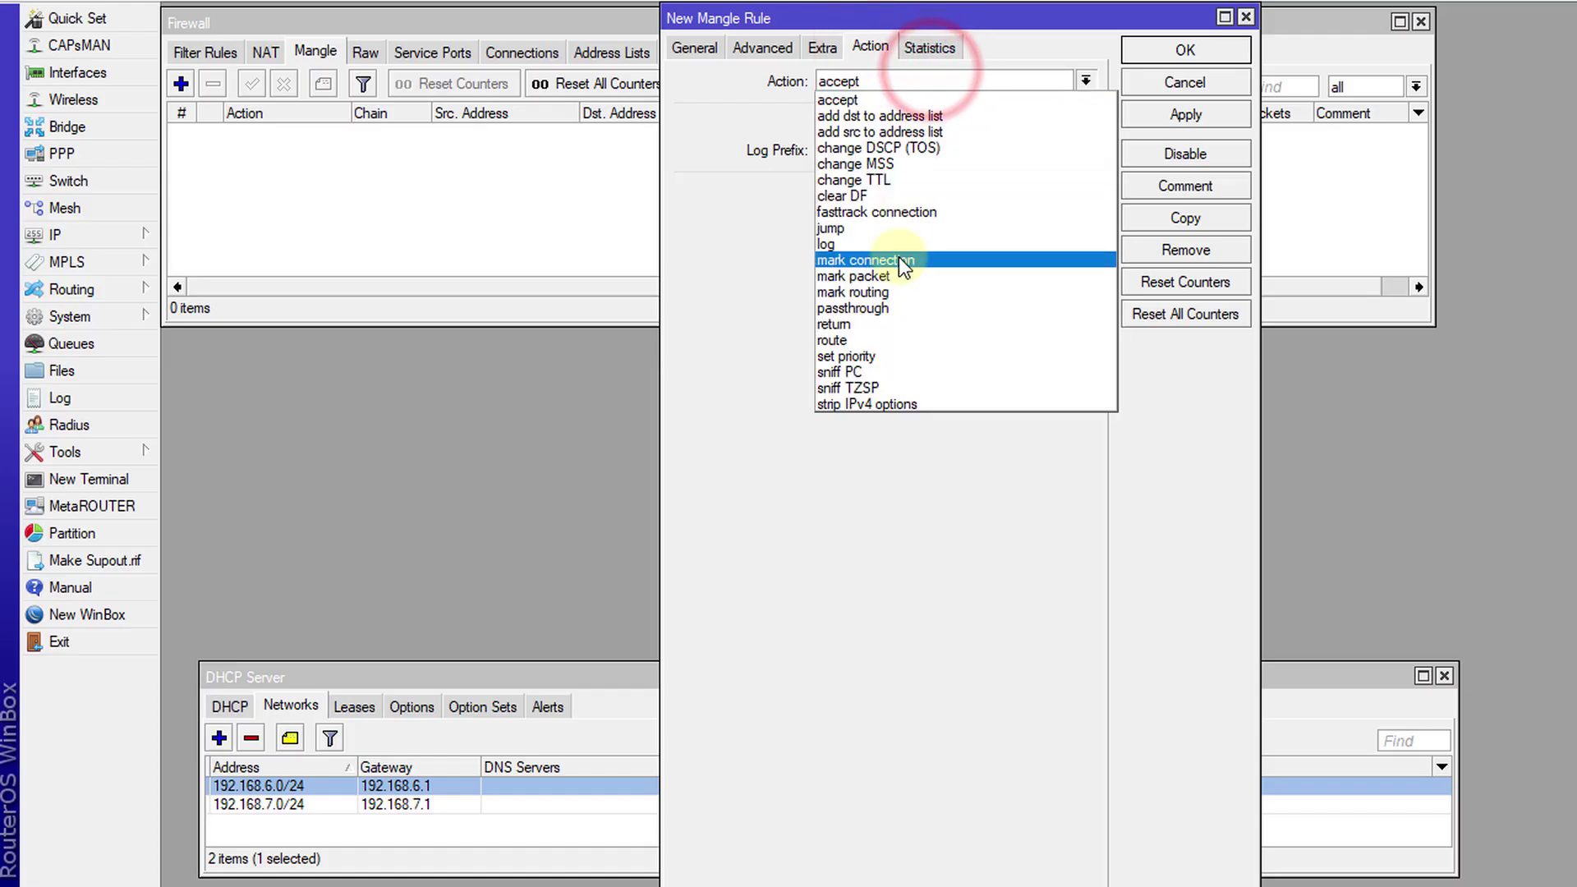
pyautogui.click(899, 257)
pyautogui.click(872, 185)
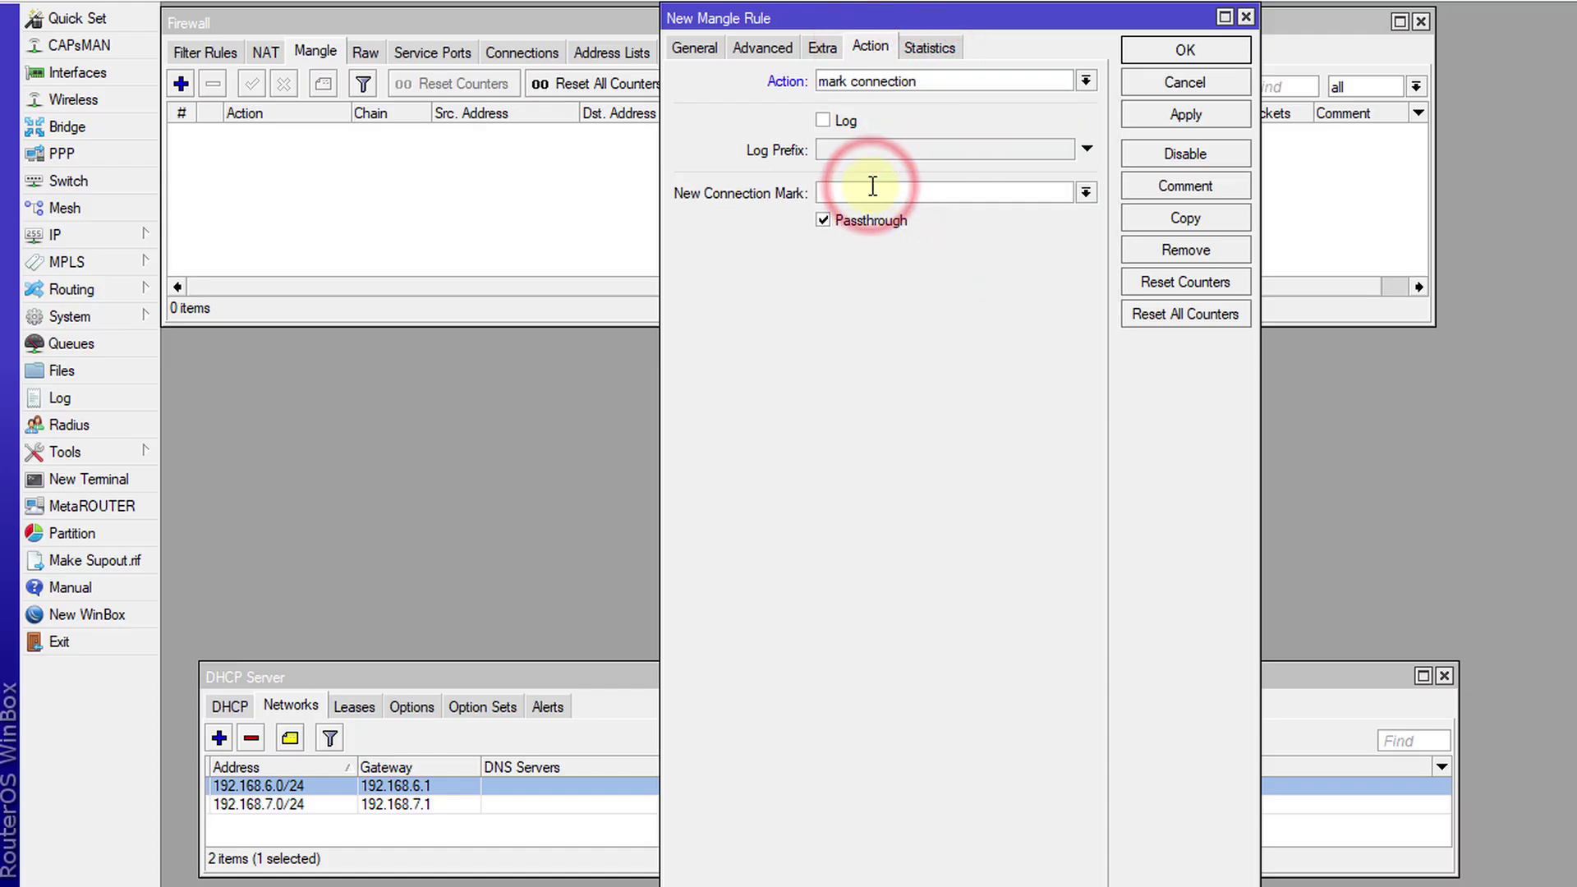
pyautogui.write('dw-')
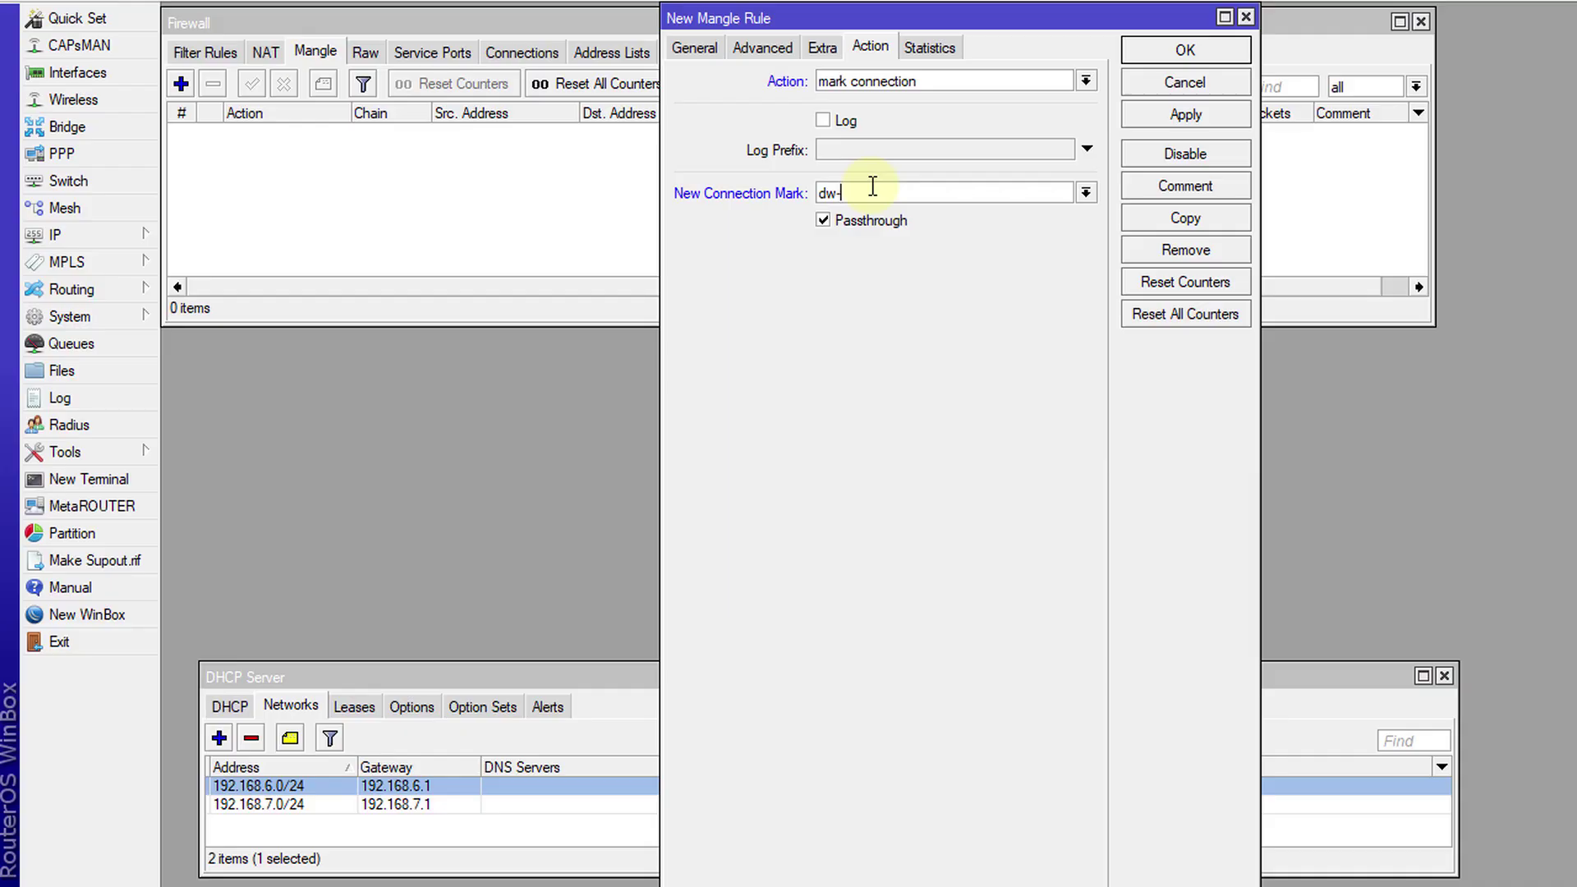
pyautogui.write('conn')
# Step: Copy the connection mark dw-conn into the rule's comment and save the mangle rule
pyautogui.doubleClick(914, 197)
pyautogui.hotkey('ctrl', 'c')
pyautogui.click(1182, 185)
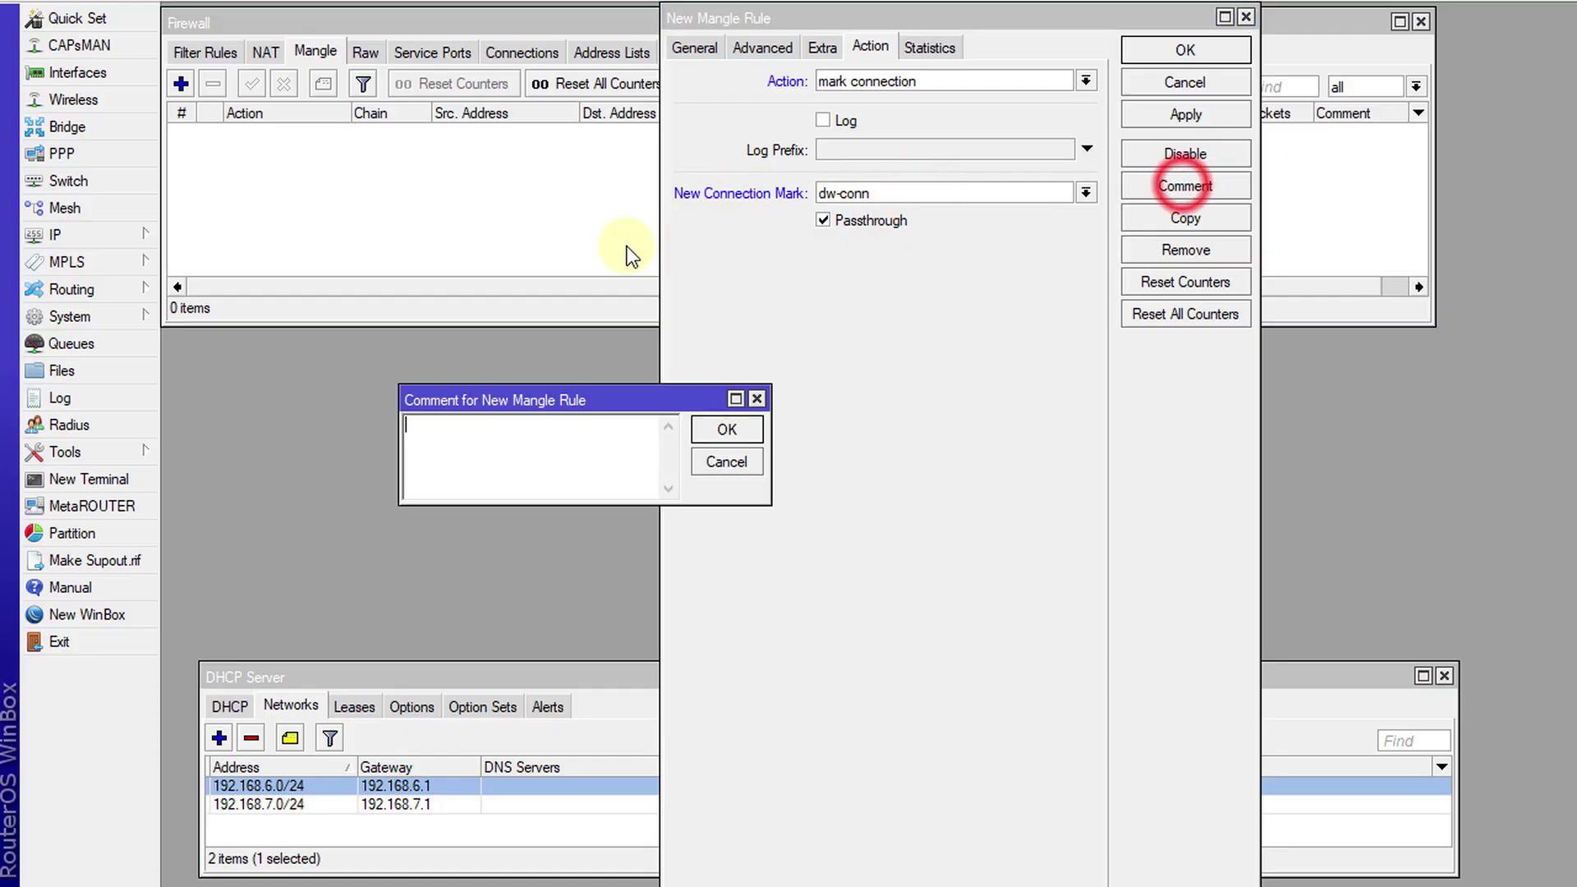
pyautogui.hotkey('ctrl', 'v')
pyautogui.click(703, 432)
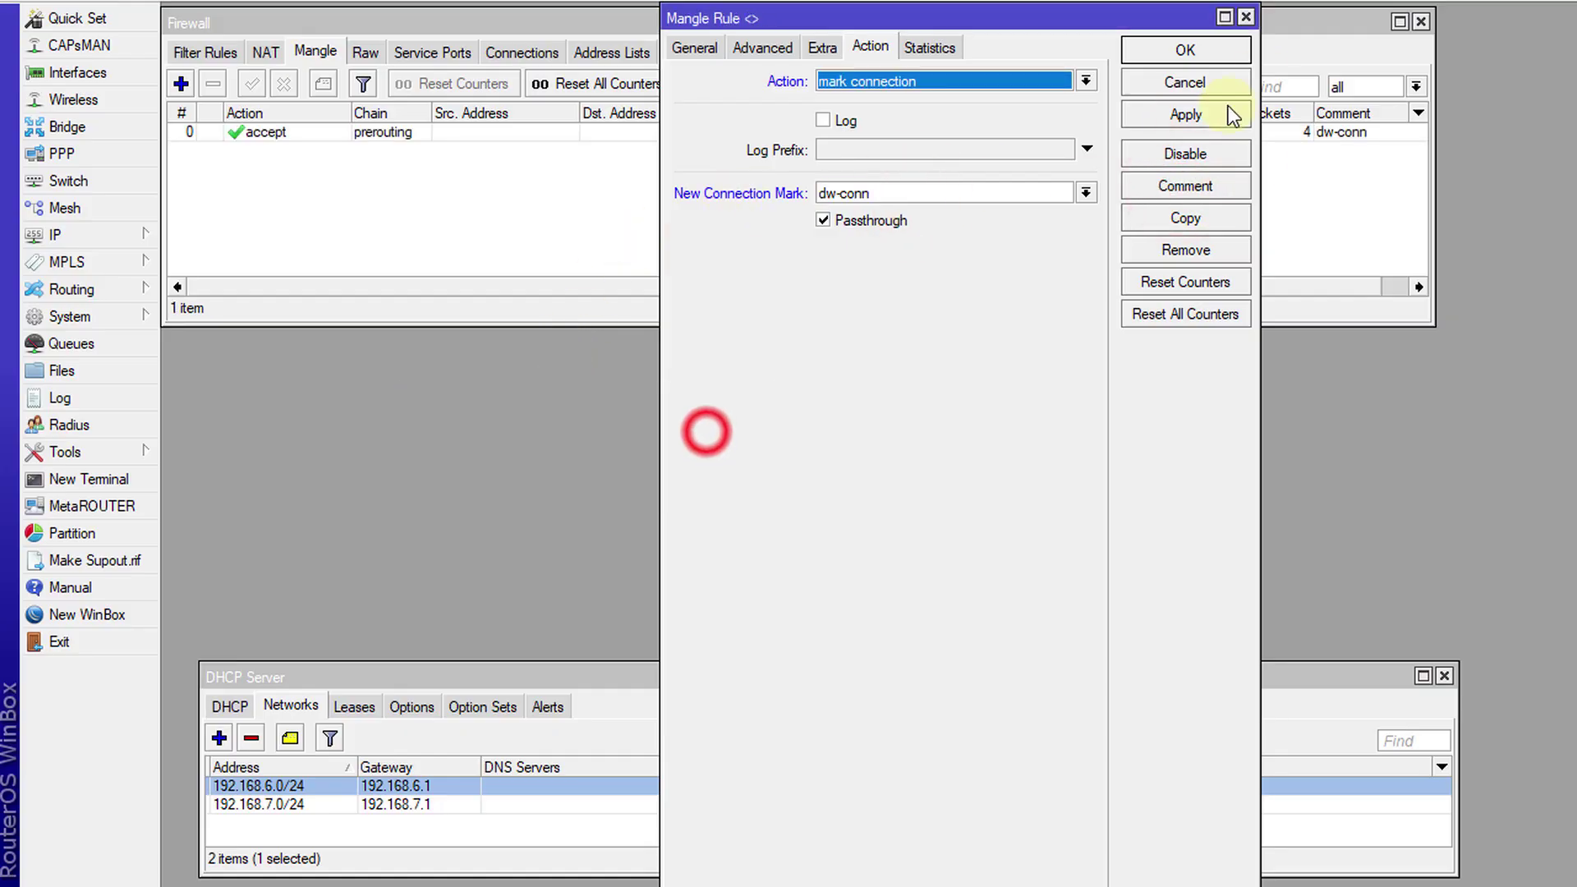
pyautogui.click(1188, 51)
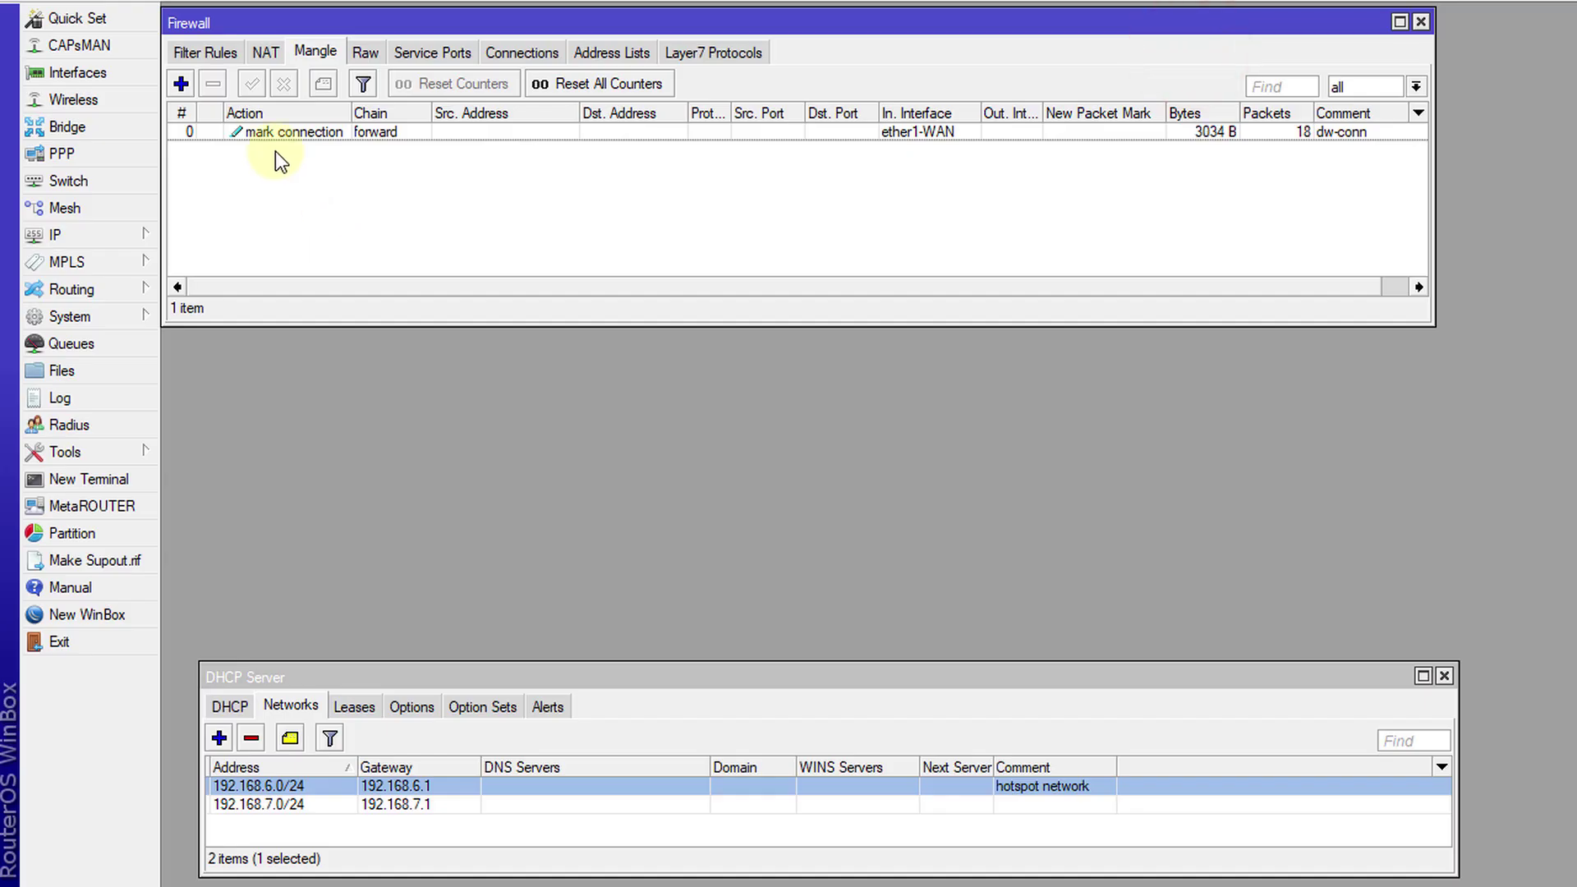
# Step: Start a second mangle rule with the chain forward, matching the connection mark dw-conn
pyautogui.click(181, 83)
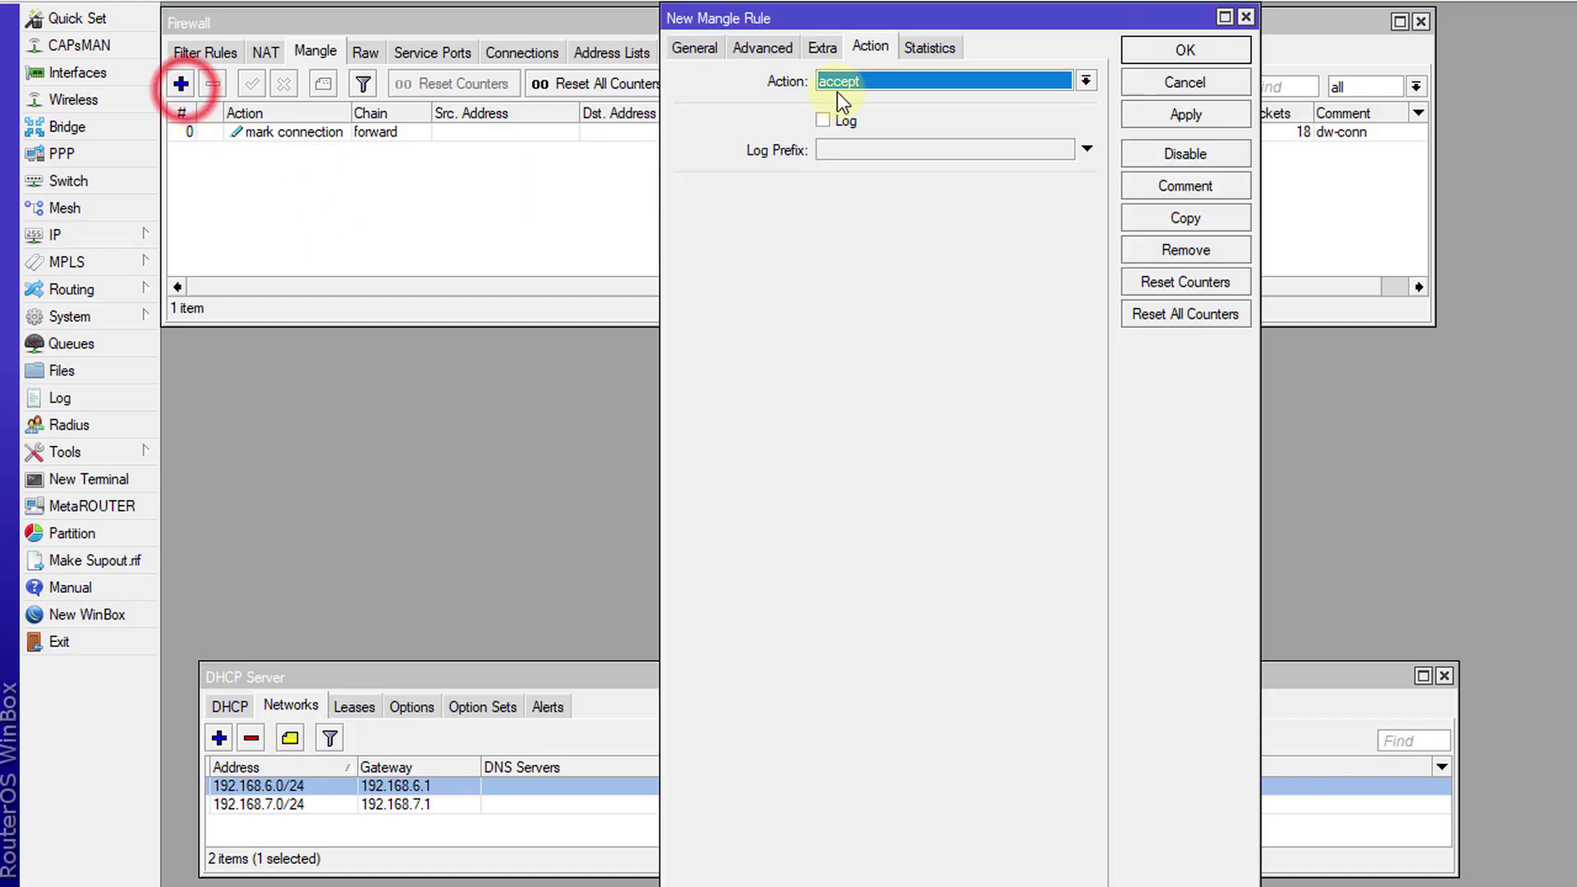
pyautogui.click(694, 46)
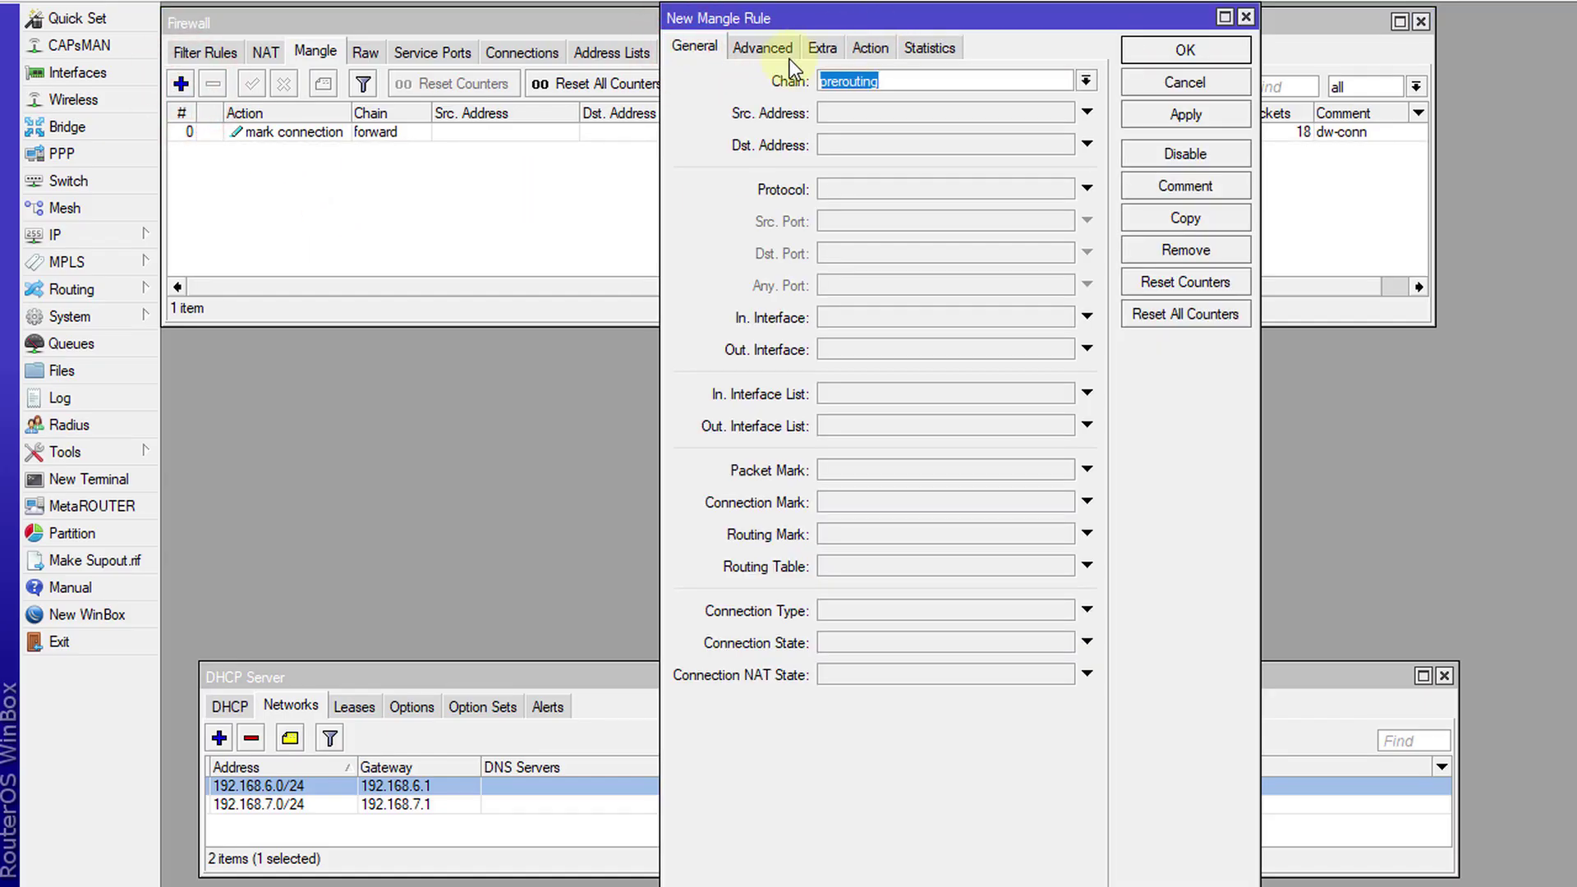
pyautogui.click(1084, 81)
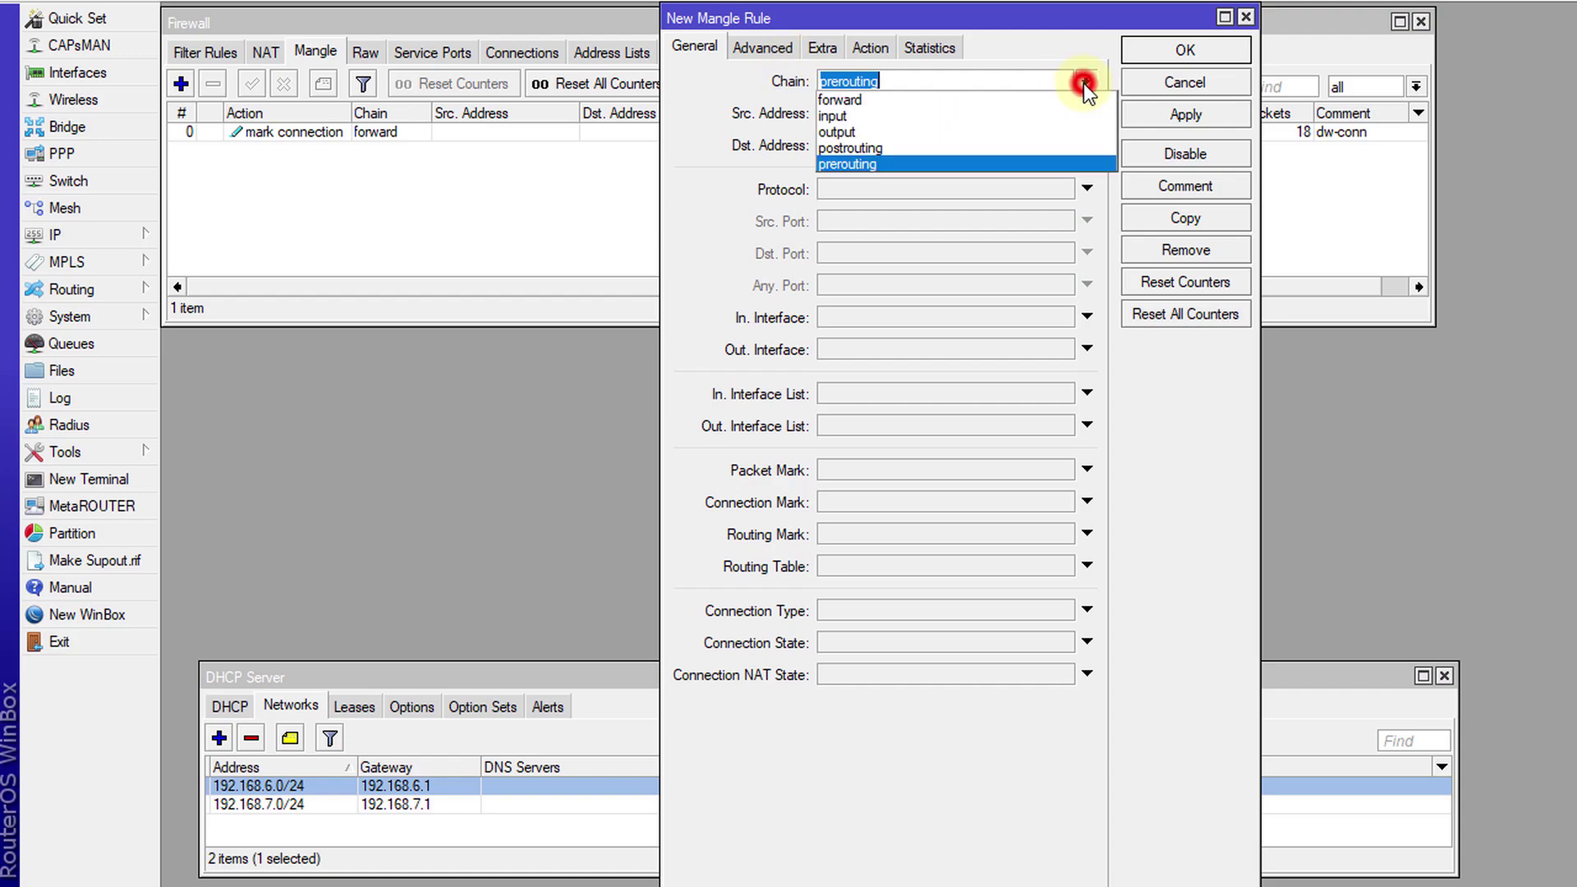
pyautogui.click(949, 100)
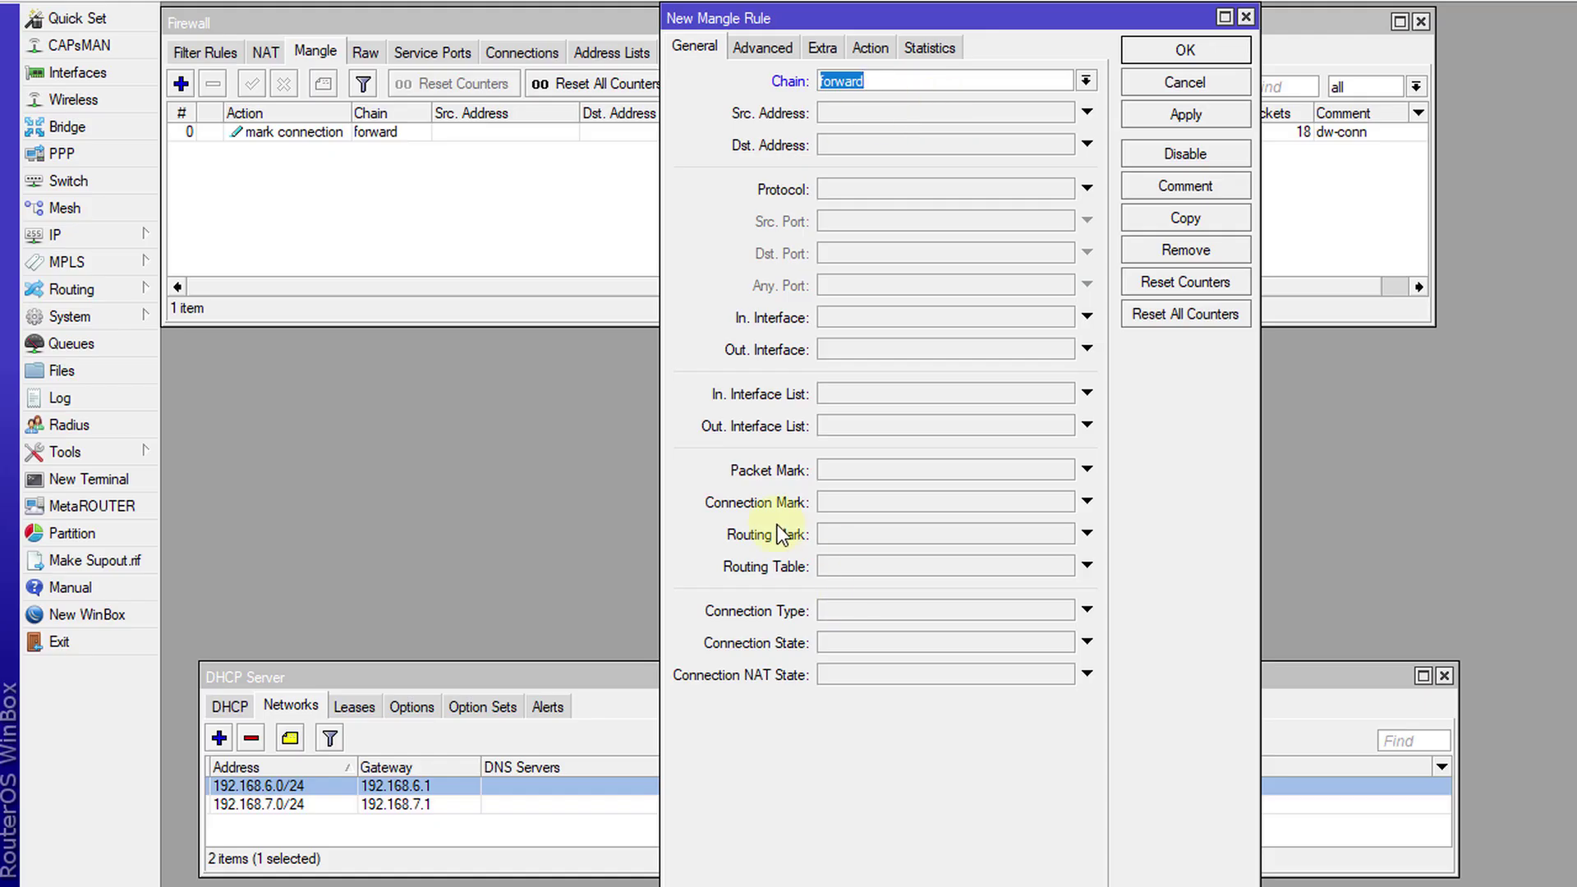
pyautogui.click(924, 503)
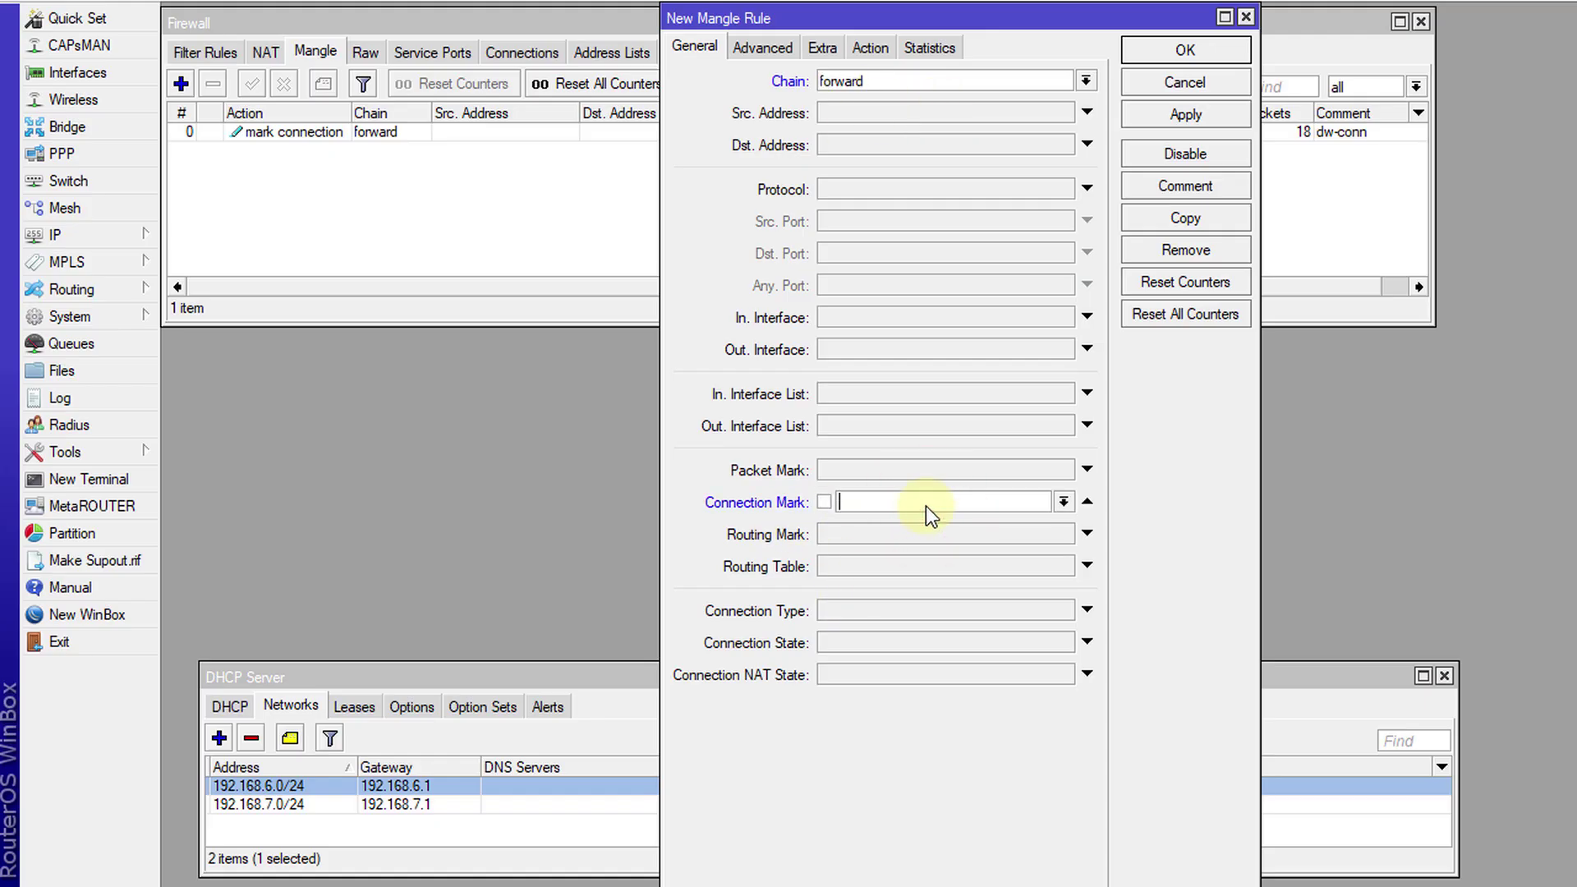
pyautogui.click(1063, 502)
pyautogui.click(875, 521)
# Step: Set the rule's action to mark packet with the new packet mark dw-pk
pyautogui.click(872, 48)
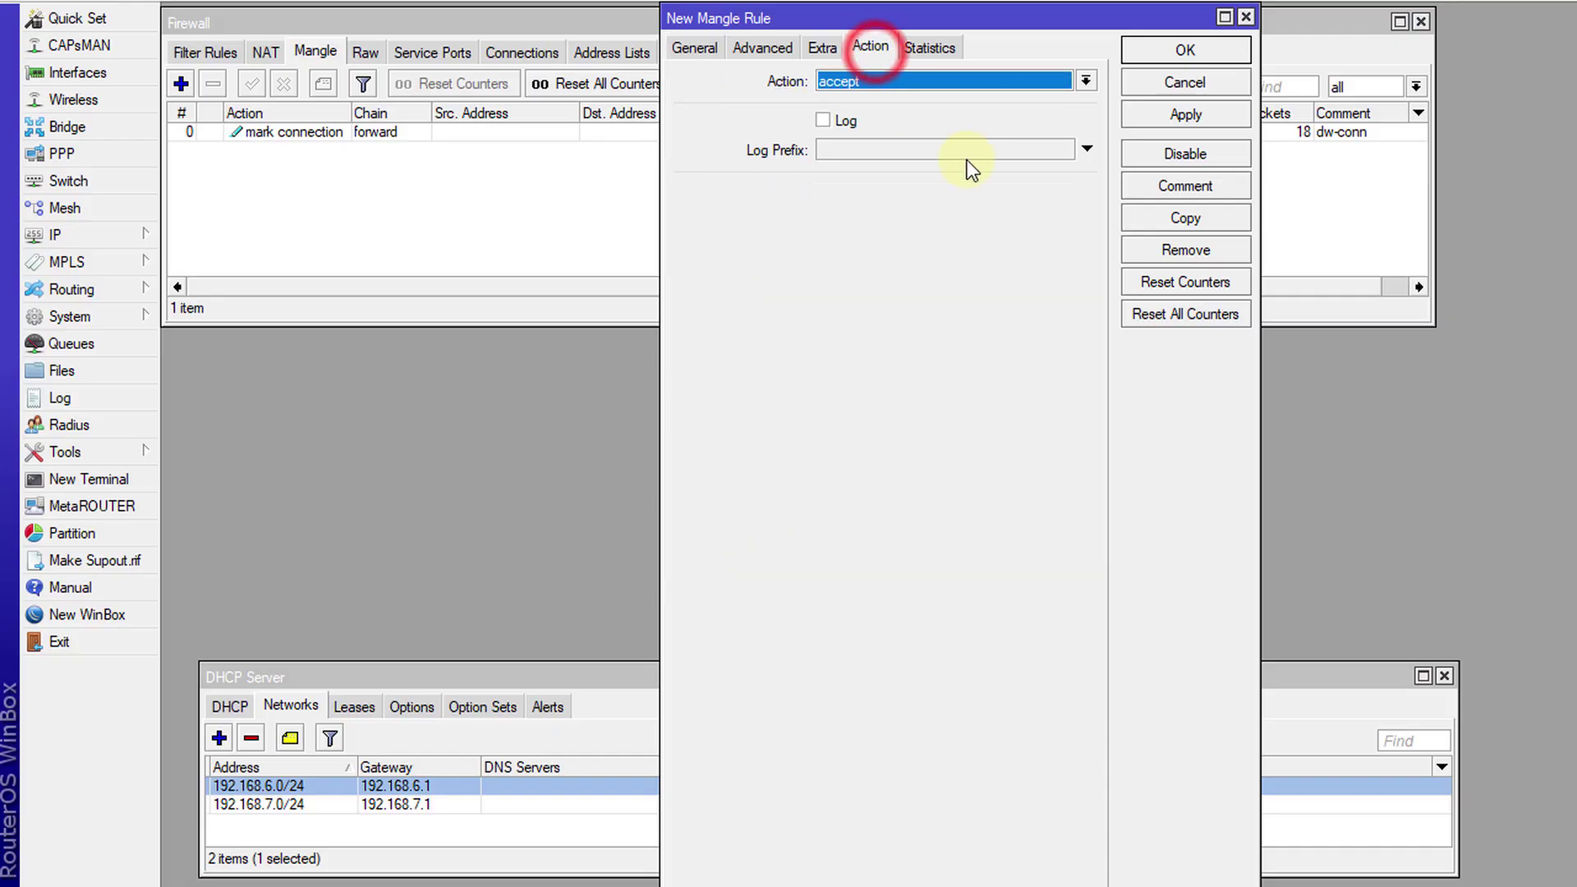
pyautogui.click(946, 78)
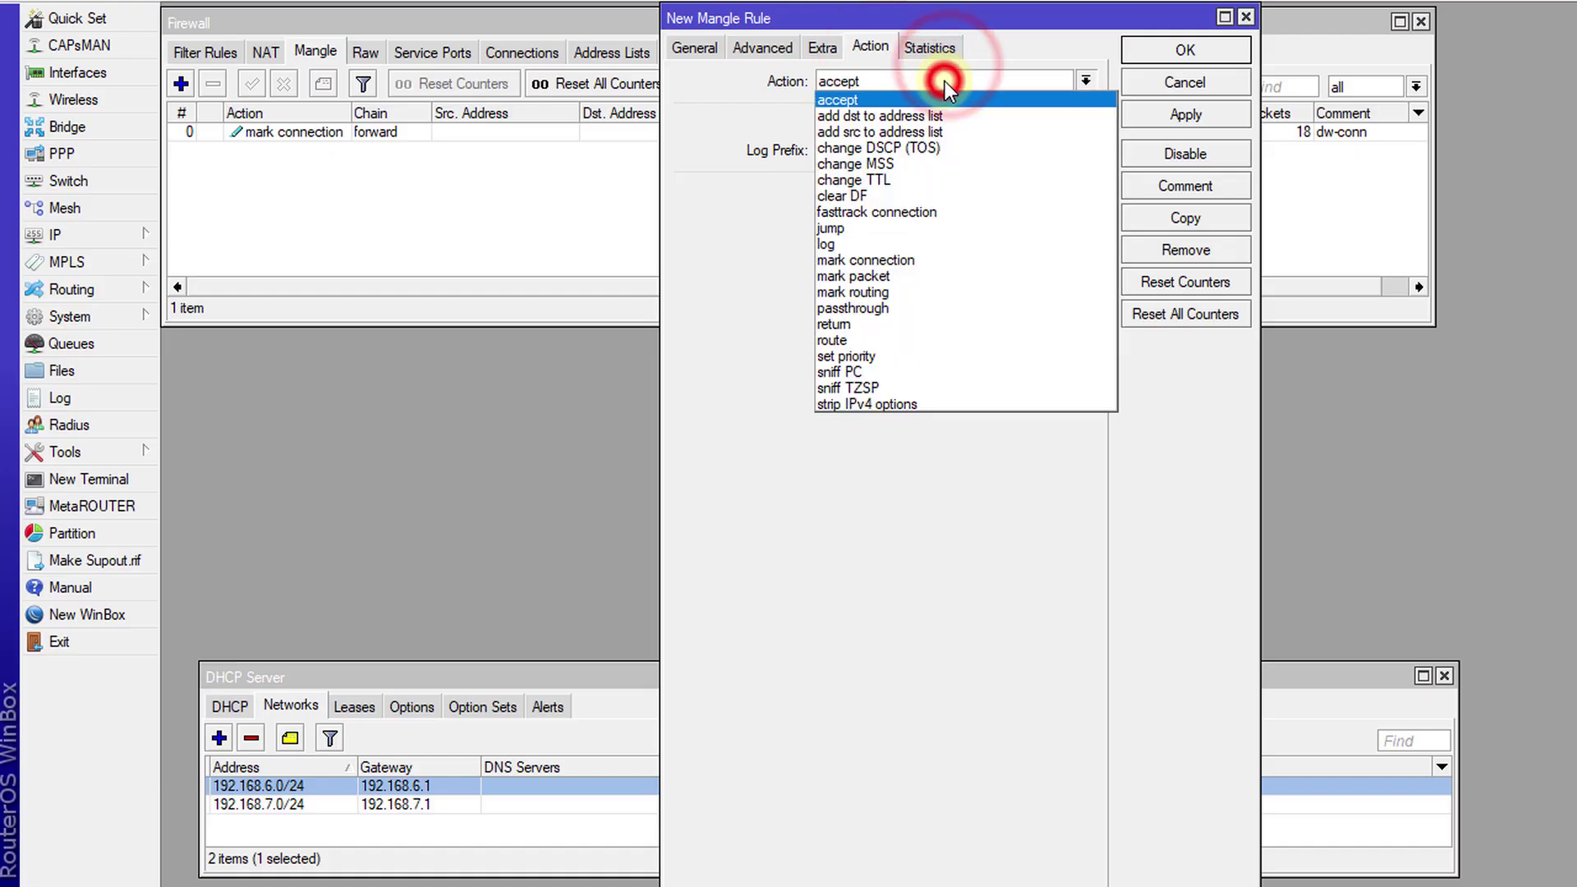
pyautogui.click(919, 271)
pyautogui.click(918, 192)
pyautogui.write('dw-pk')
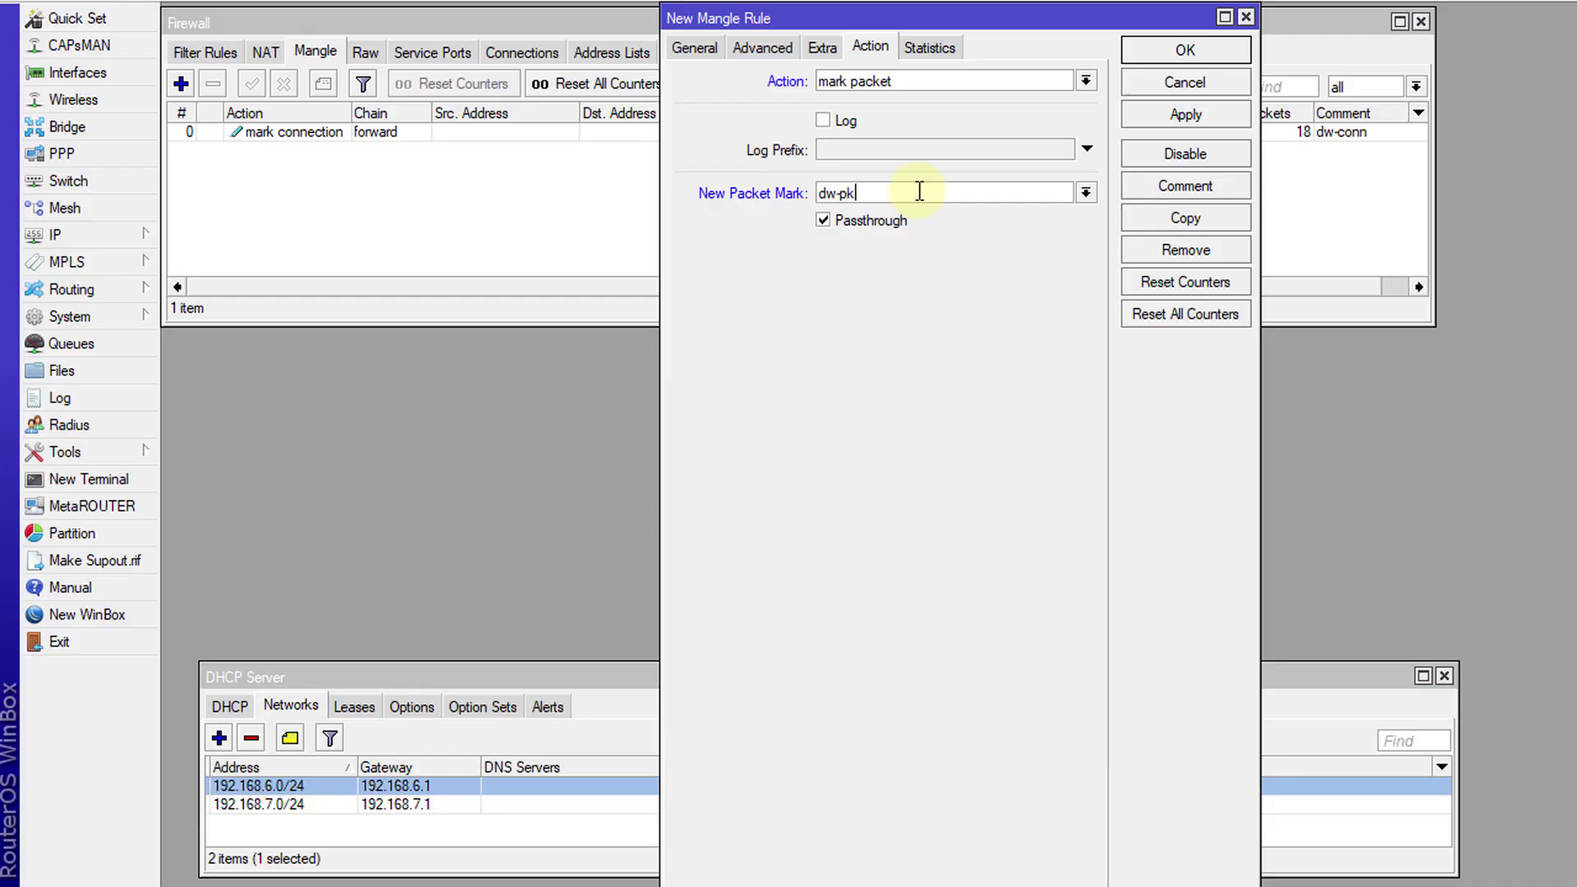
# Step: Copy the packet mark dw-pk into the rule's comment and save the rule with passthrough disabled
pyautogui.doubleClick(920, 191)
pyautogui.hotkey('ctrl', 'c')
pyautogui.click(1185, 186)
pyautogui.hotkey('ctrl', 'v')
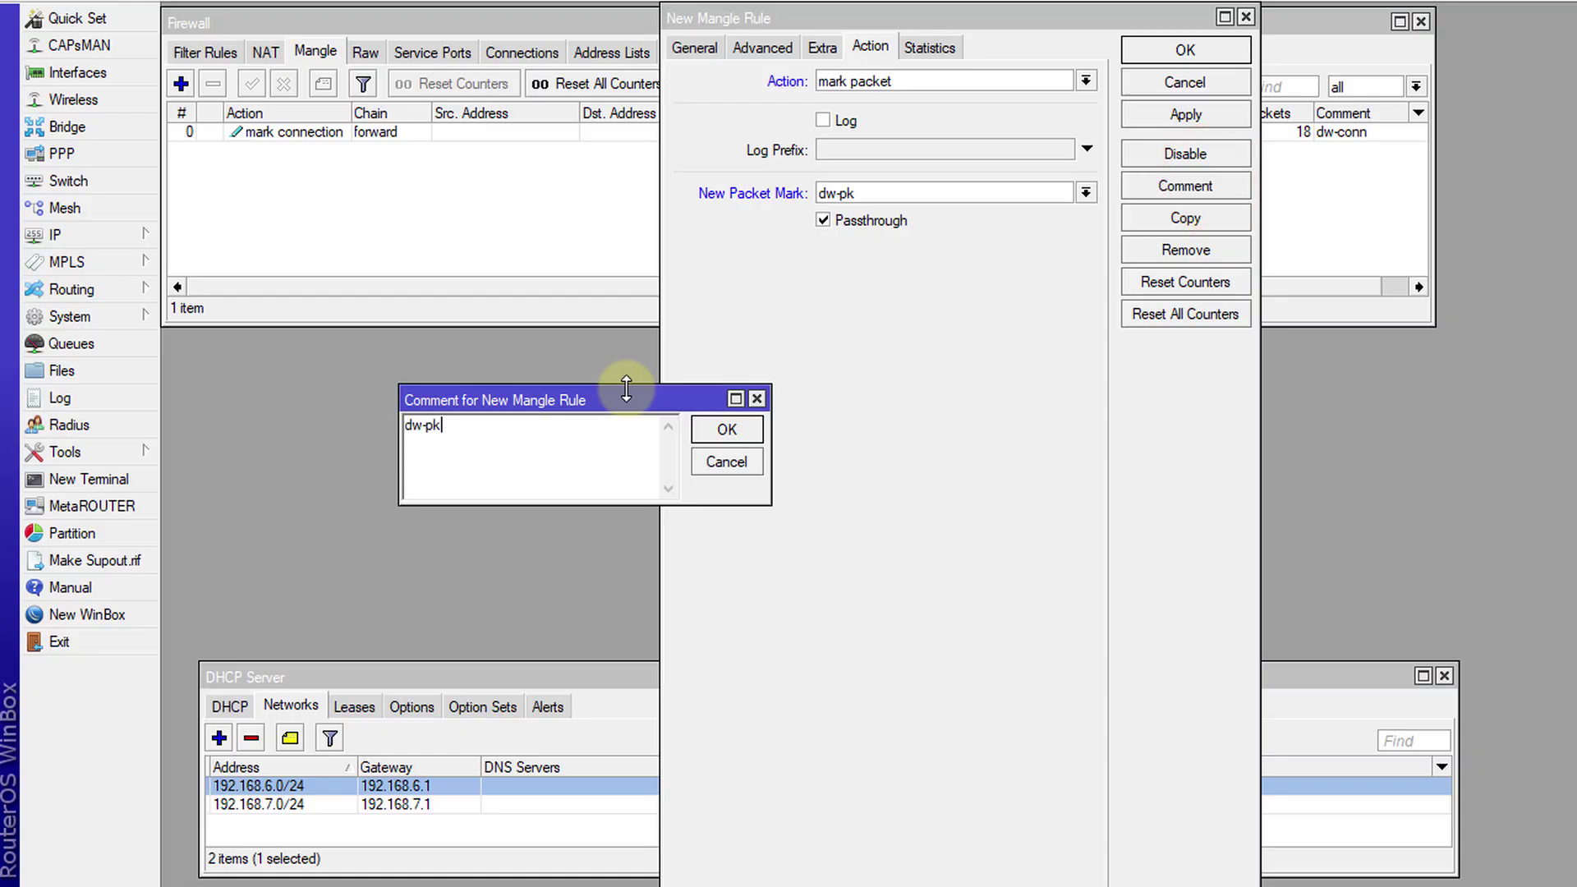
pyautogui.click(728, 430)
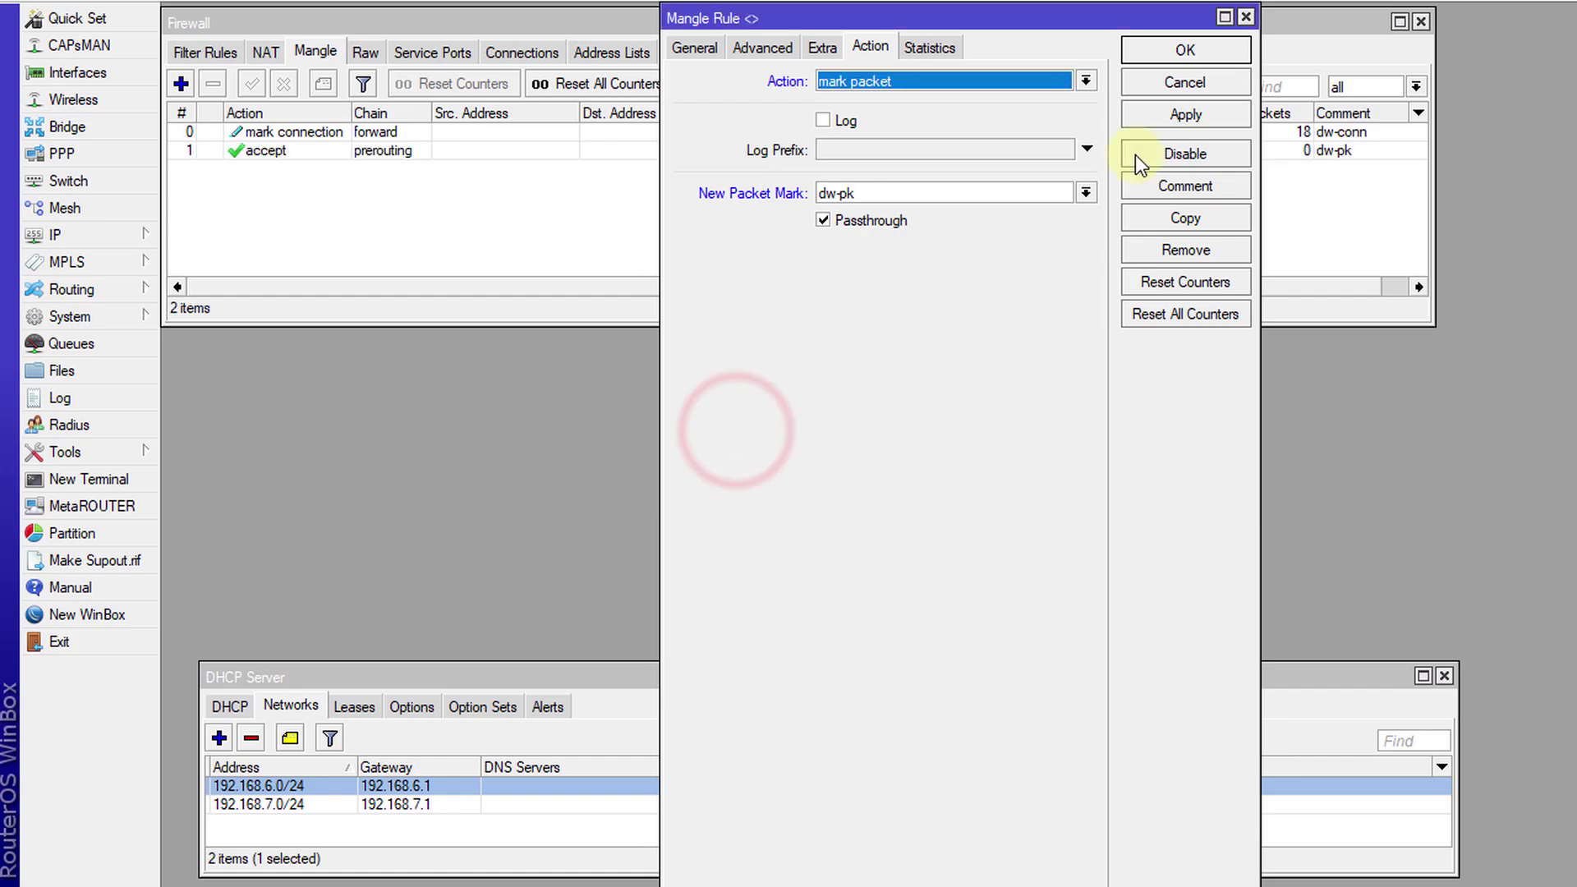
pyautogui.click(824, 223)
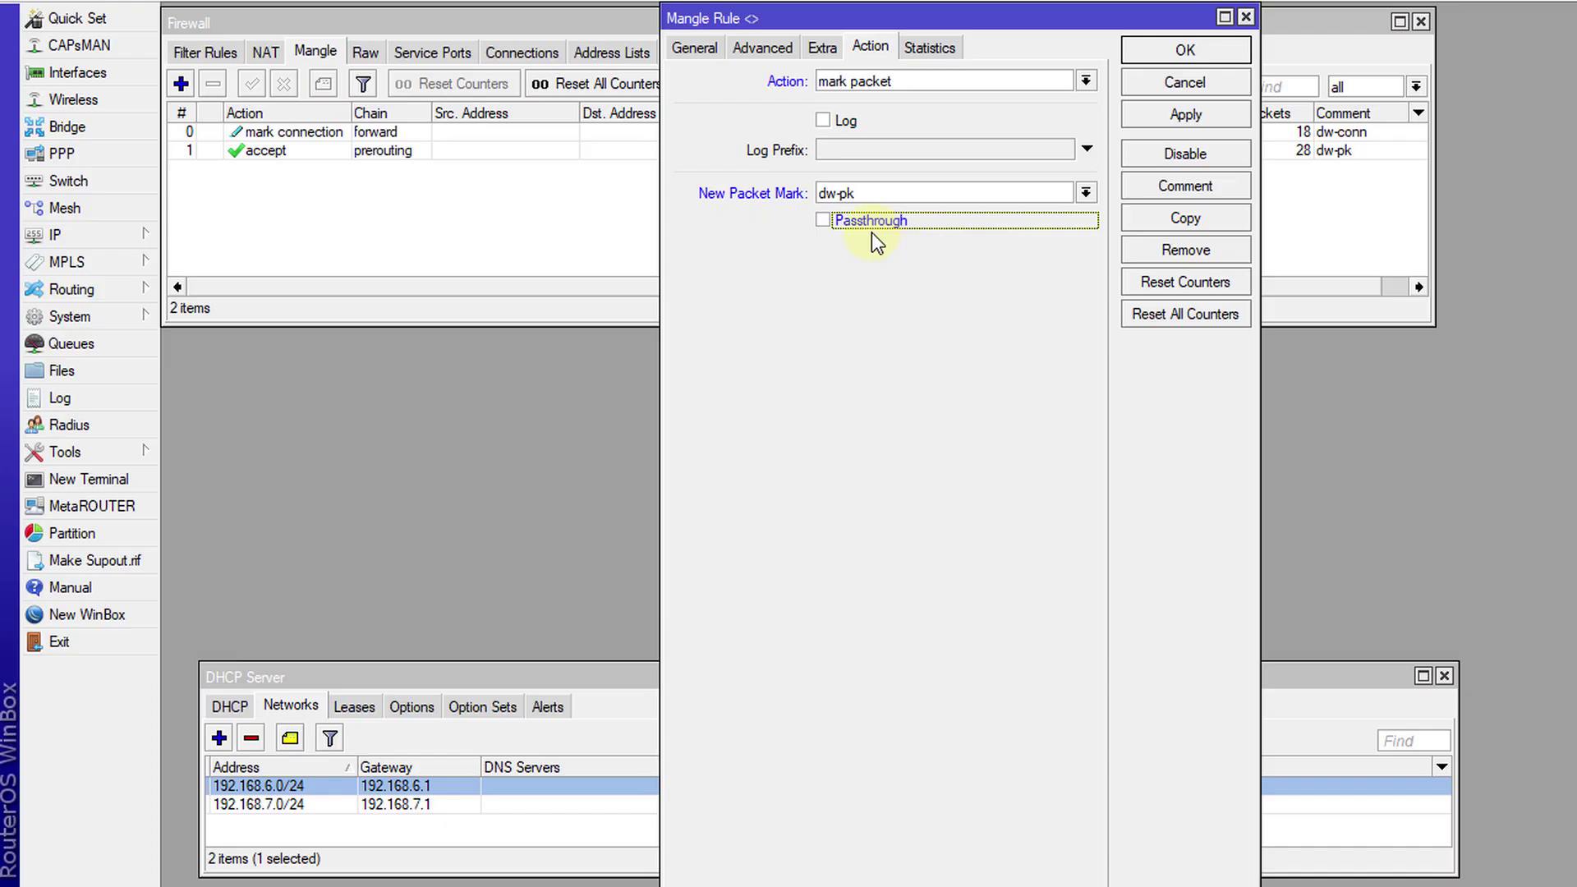
pyautogui.click(1175, 49)
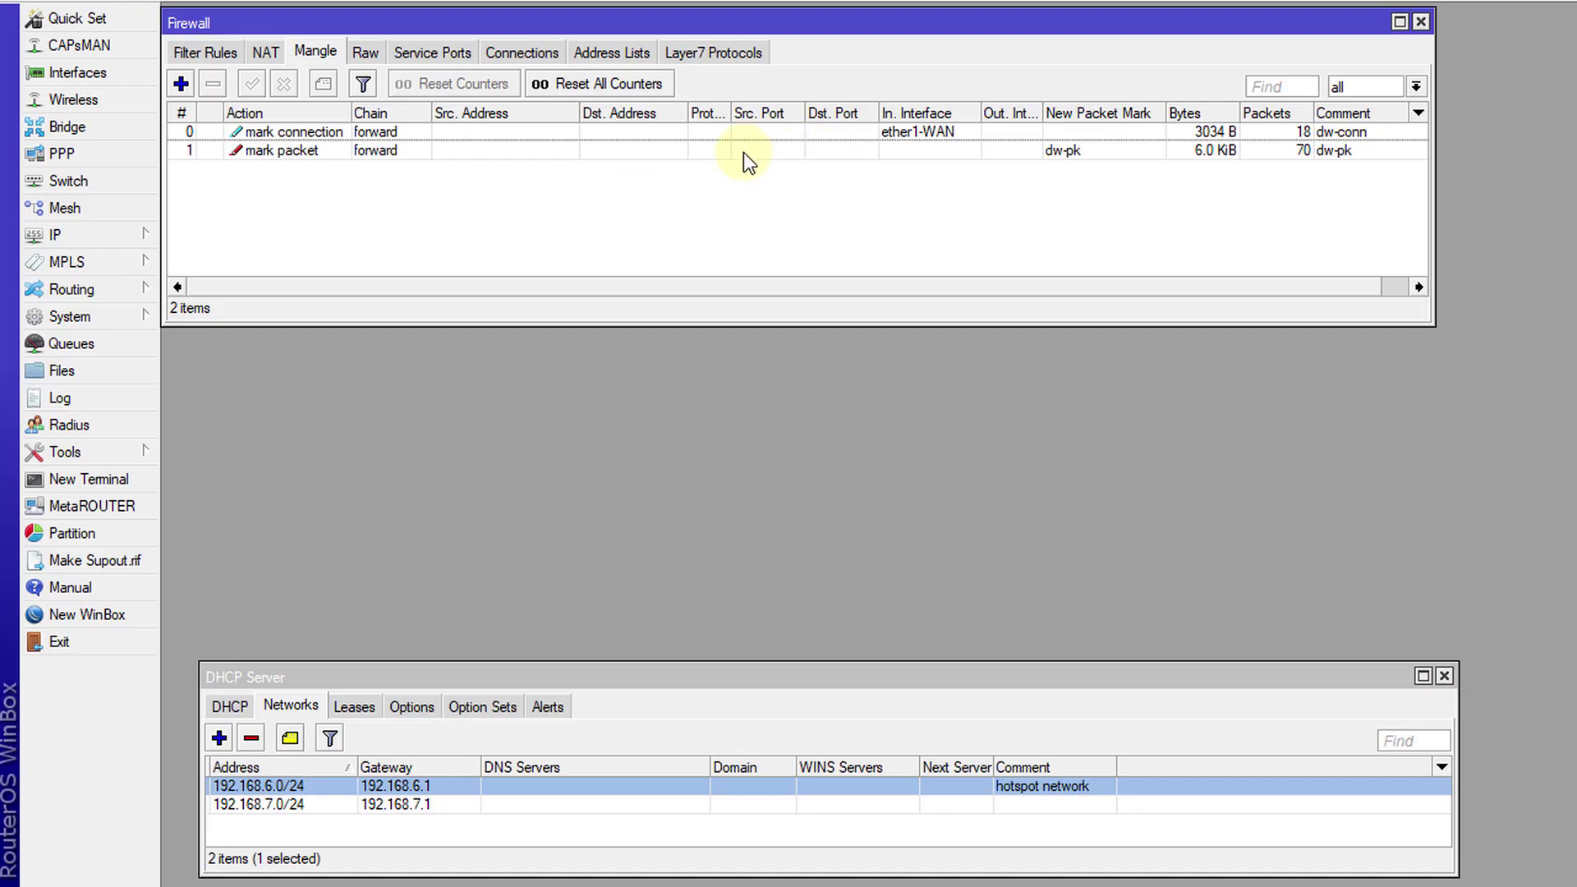
# Step: Start a third mangle rule in the prerouting chain with bridge-hotspot as the incoming interface
pyautogui.click(185, 88)
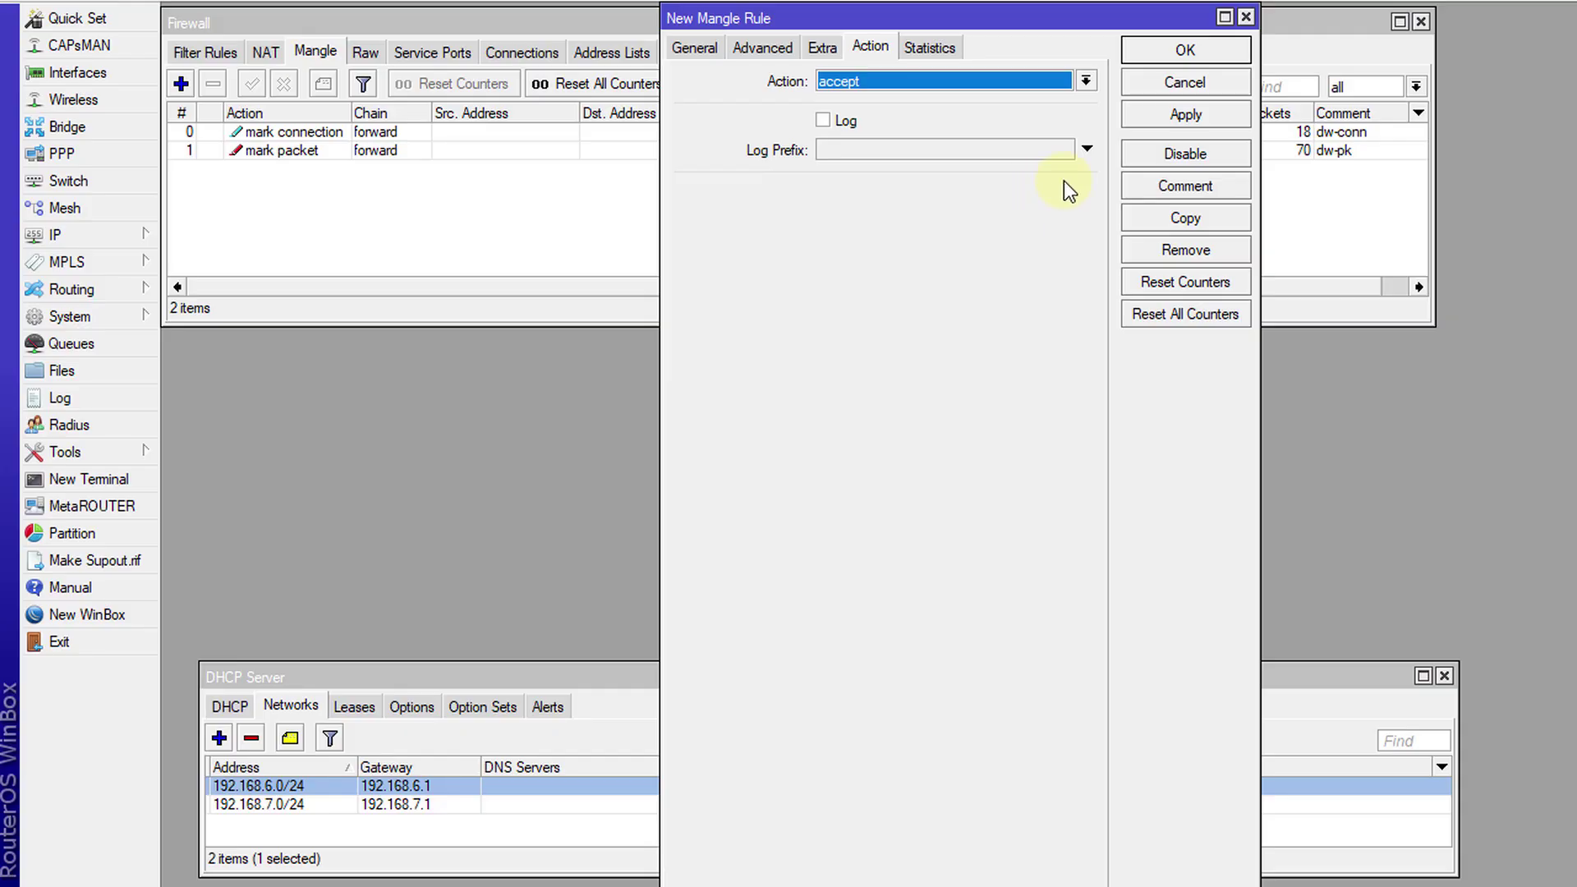
pyautogui.click(698, 48)
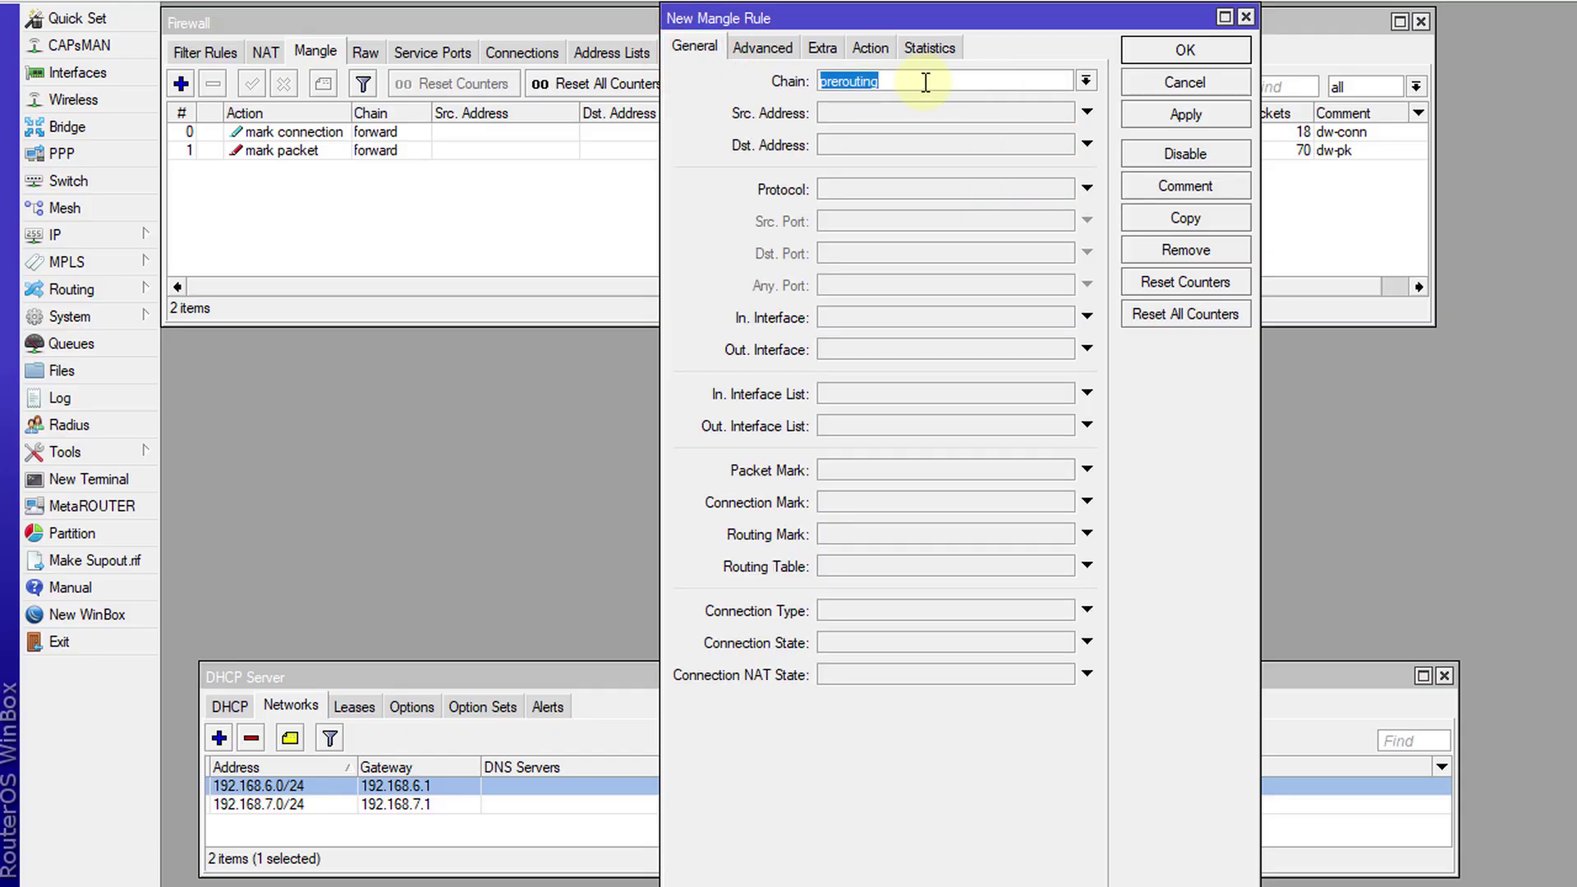
pyautogui.moveTo(822, 81); pyautogui.dragTo(888, 87)
pyautogui.click(915, 317)
pyautogui.click(915, 317)
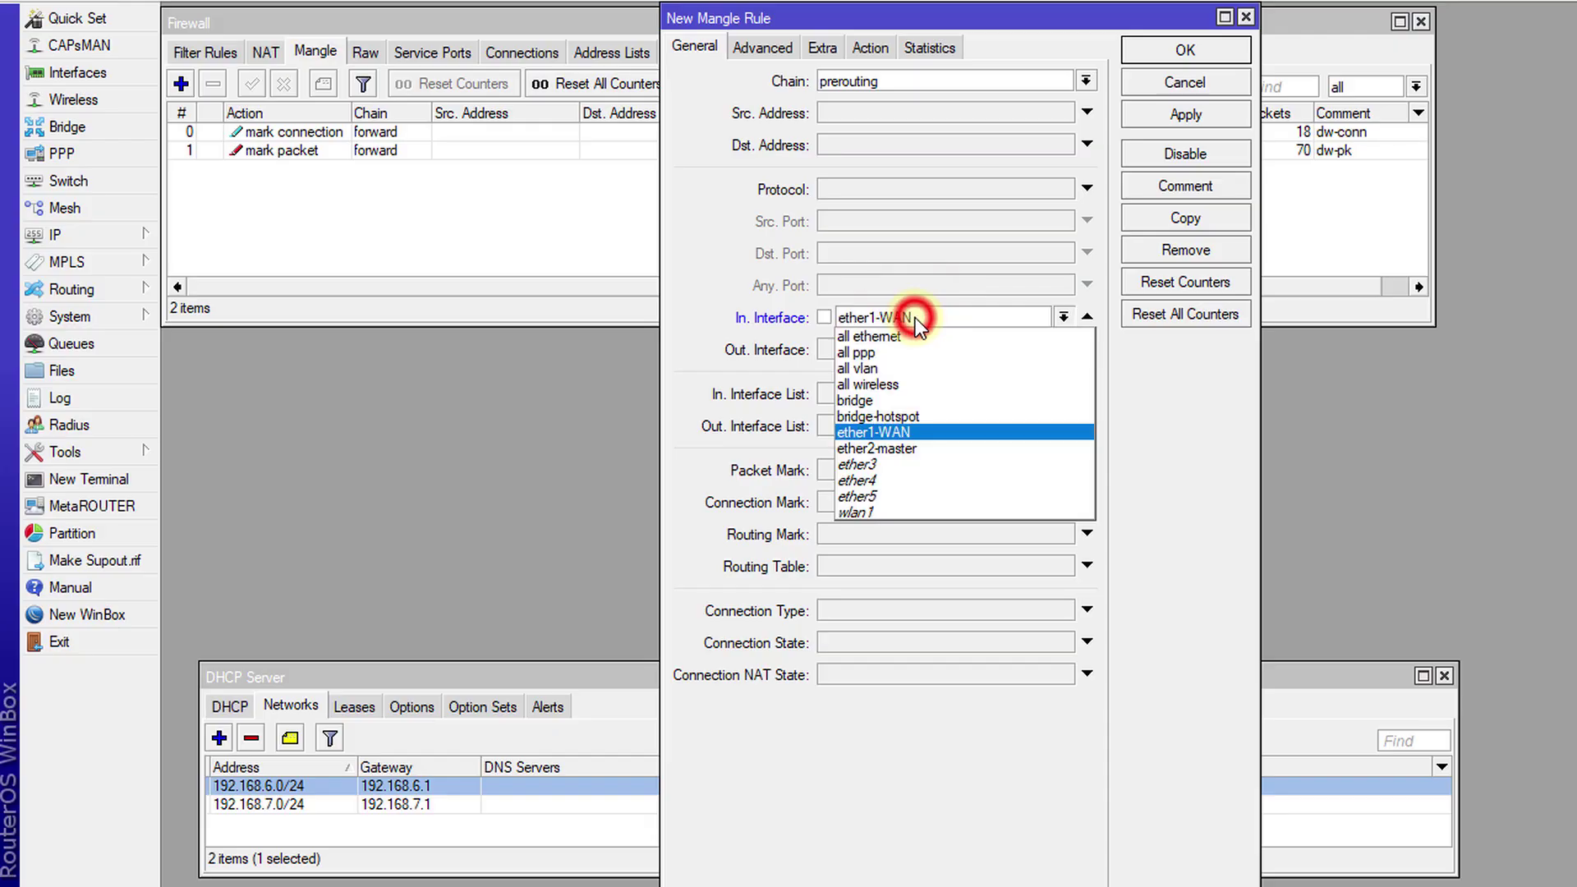
pyautogui.click(929, 417)
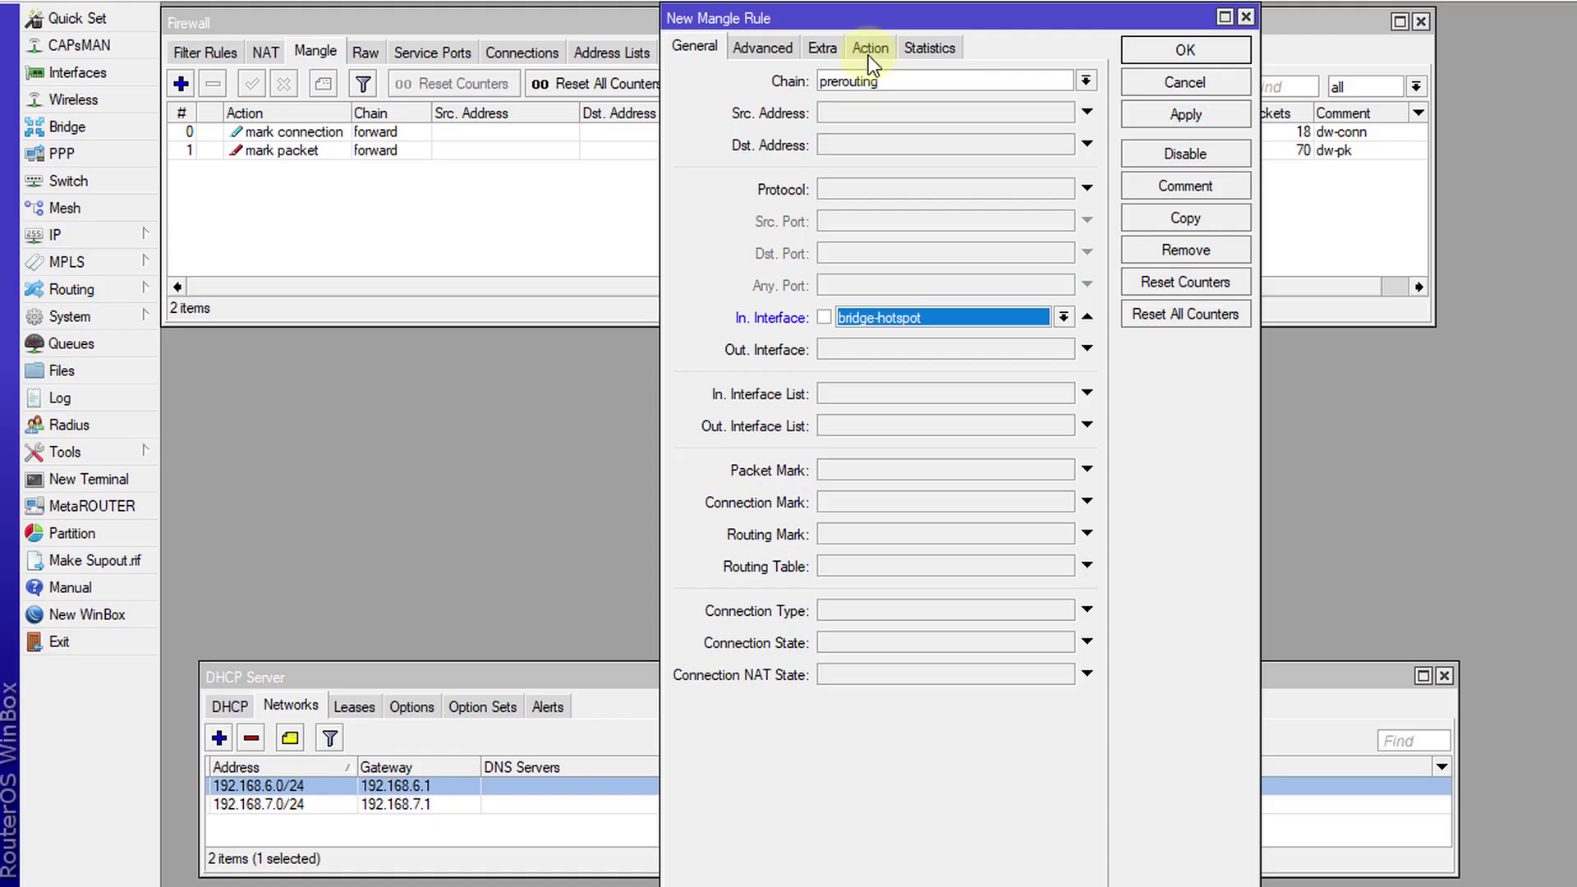
# Step: Set the new mangle rule's source address list to hotspot
pyautogui.click(762, 51)
pyautogui.click(957, 82)
pyautogui.click(1066, 82)
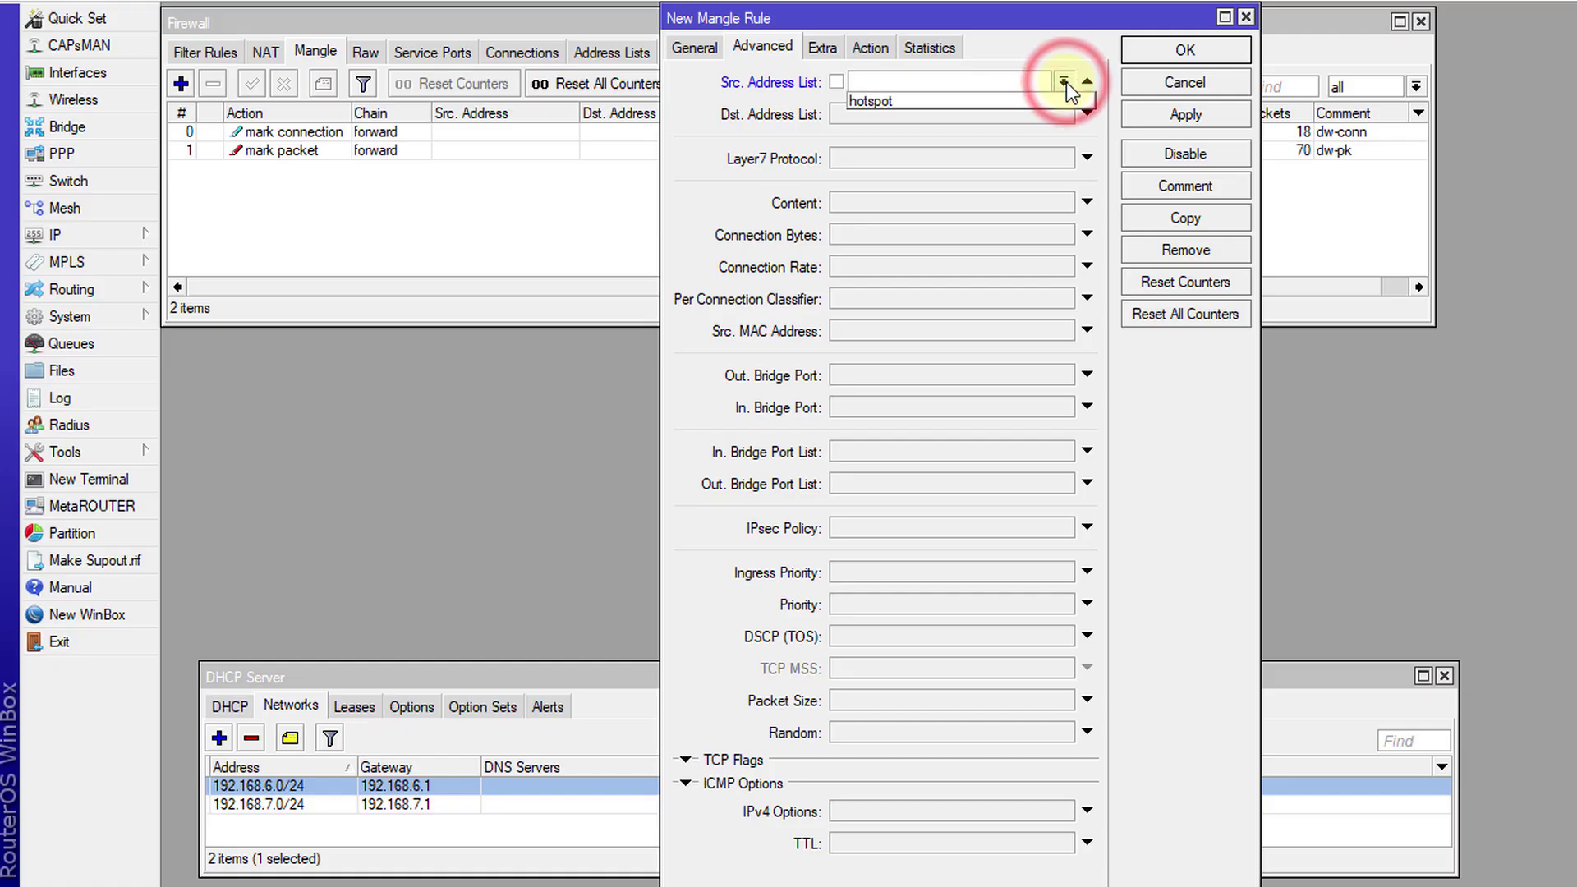
pyautogui.click(1021, 100)
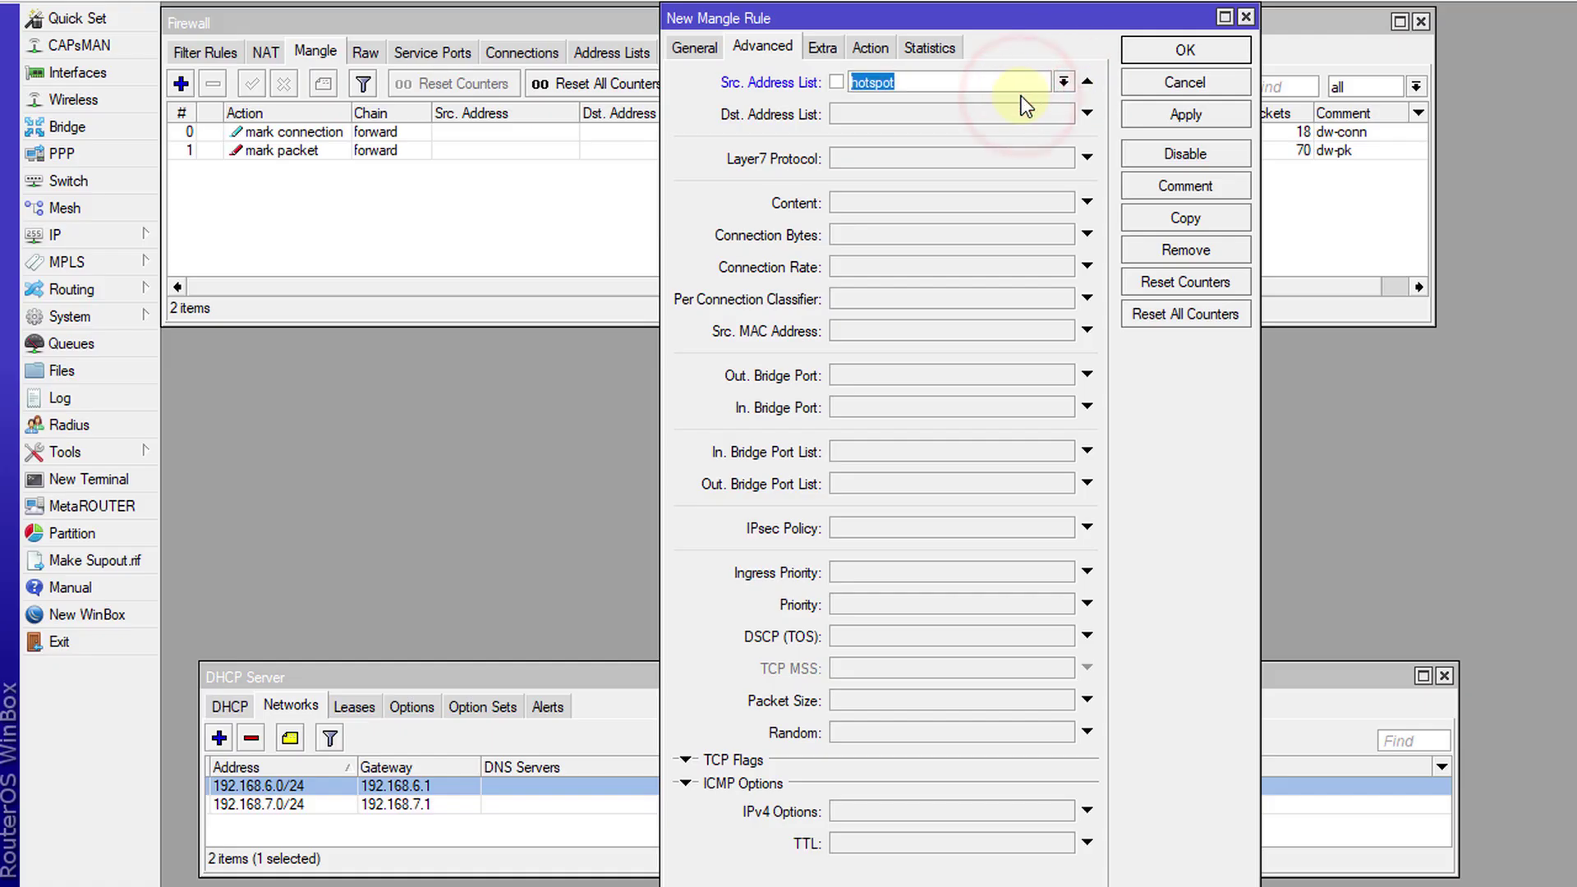
# Step: Set the third rule's action to mark connection with the new connection mark up-conn
pyautogui.click(871, 47)
pyautogui.click(886, 80)
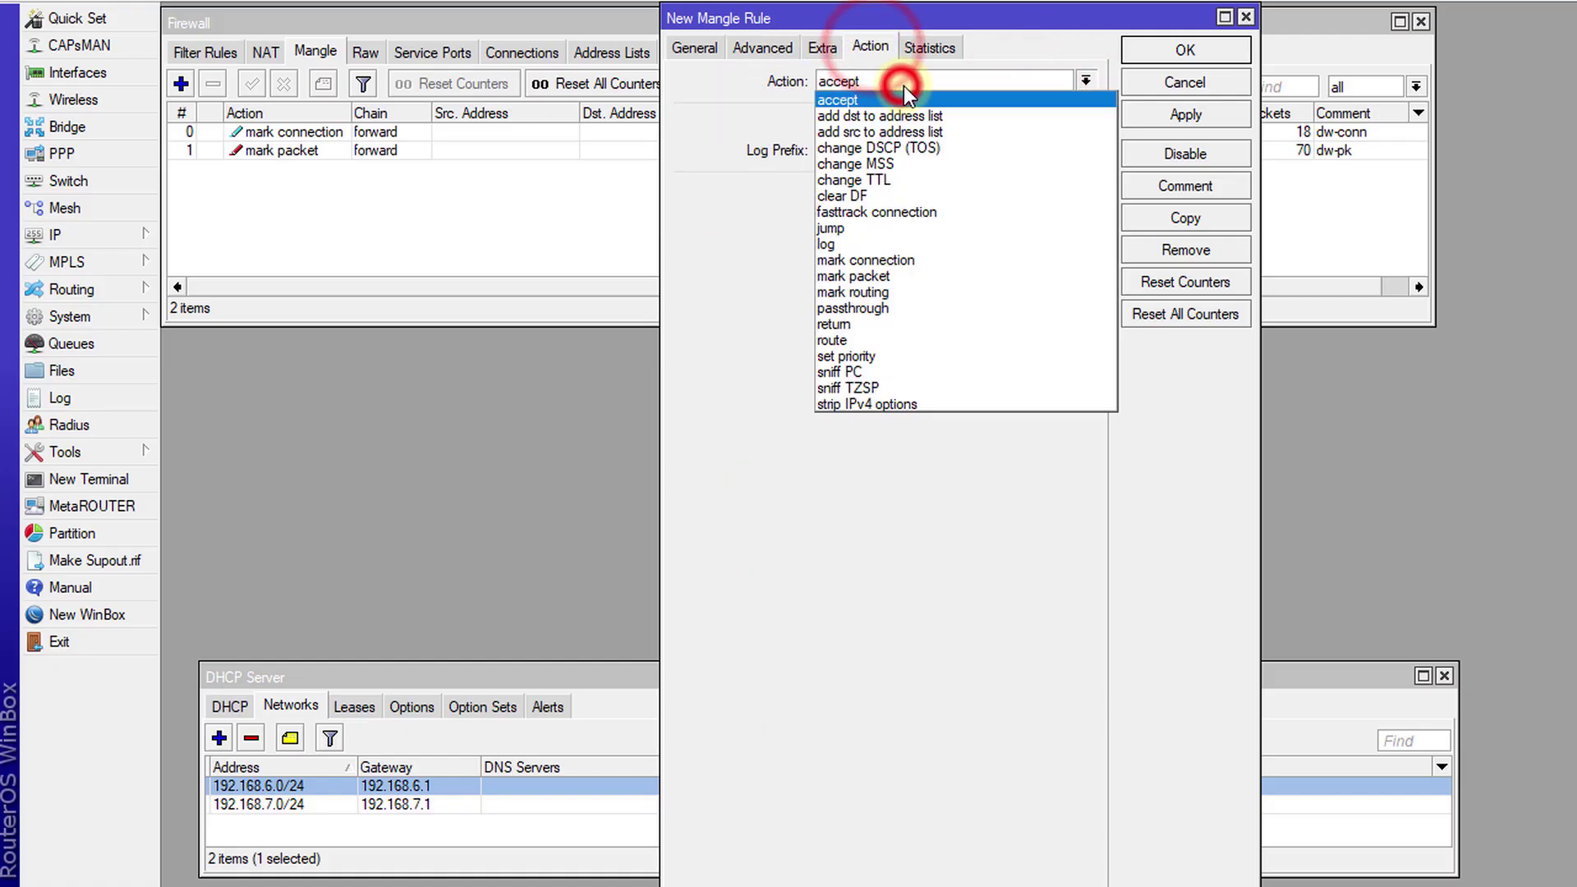
pyautogui.click(901, 262)
pyautogui.click(862, 191)
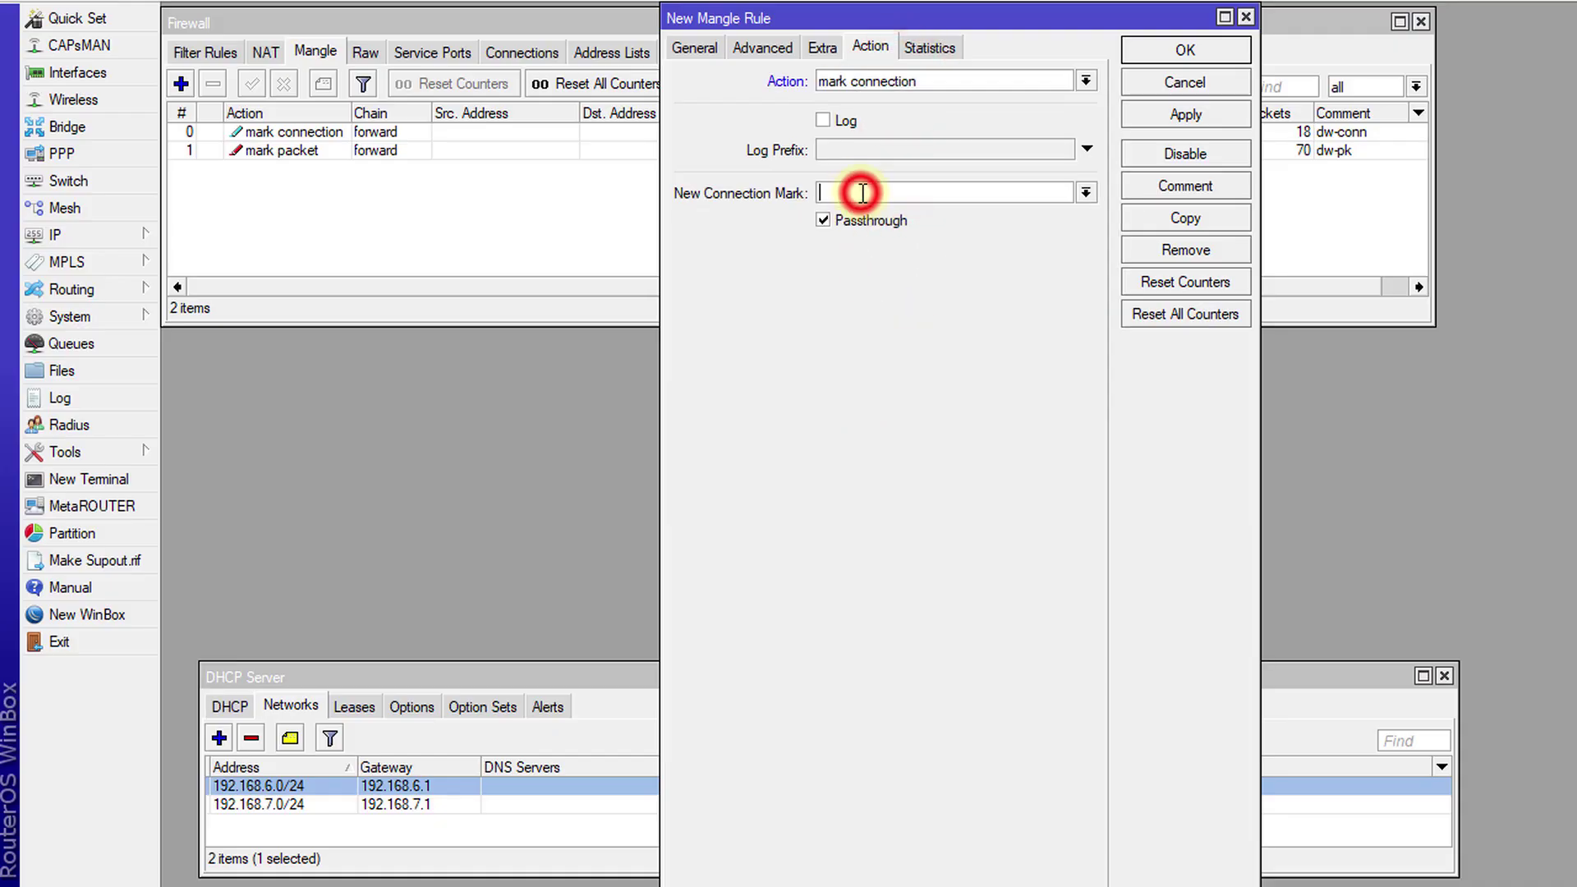
pyautogui.write('up-conn')
# Step: Copy the connection mark up-conn into the rule's comment and save the mangle rule
pyautogui.doubleClick(910, 194)
pyautogui.hotkey('ctrl', 'c')
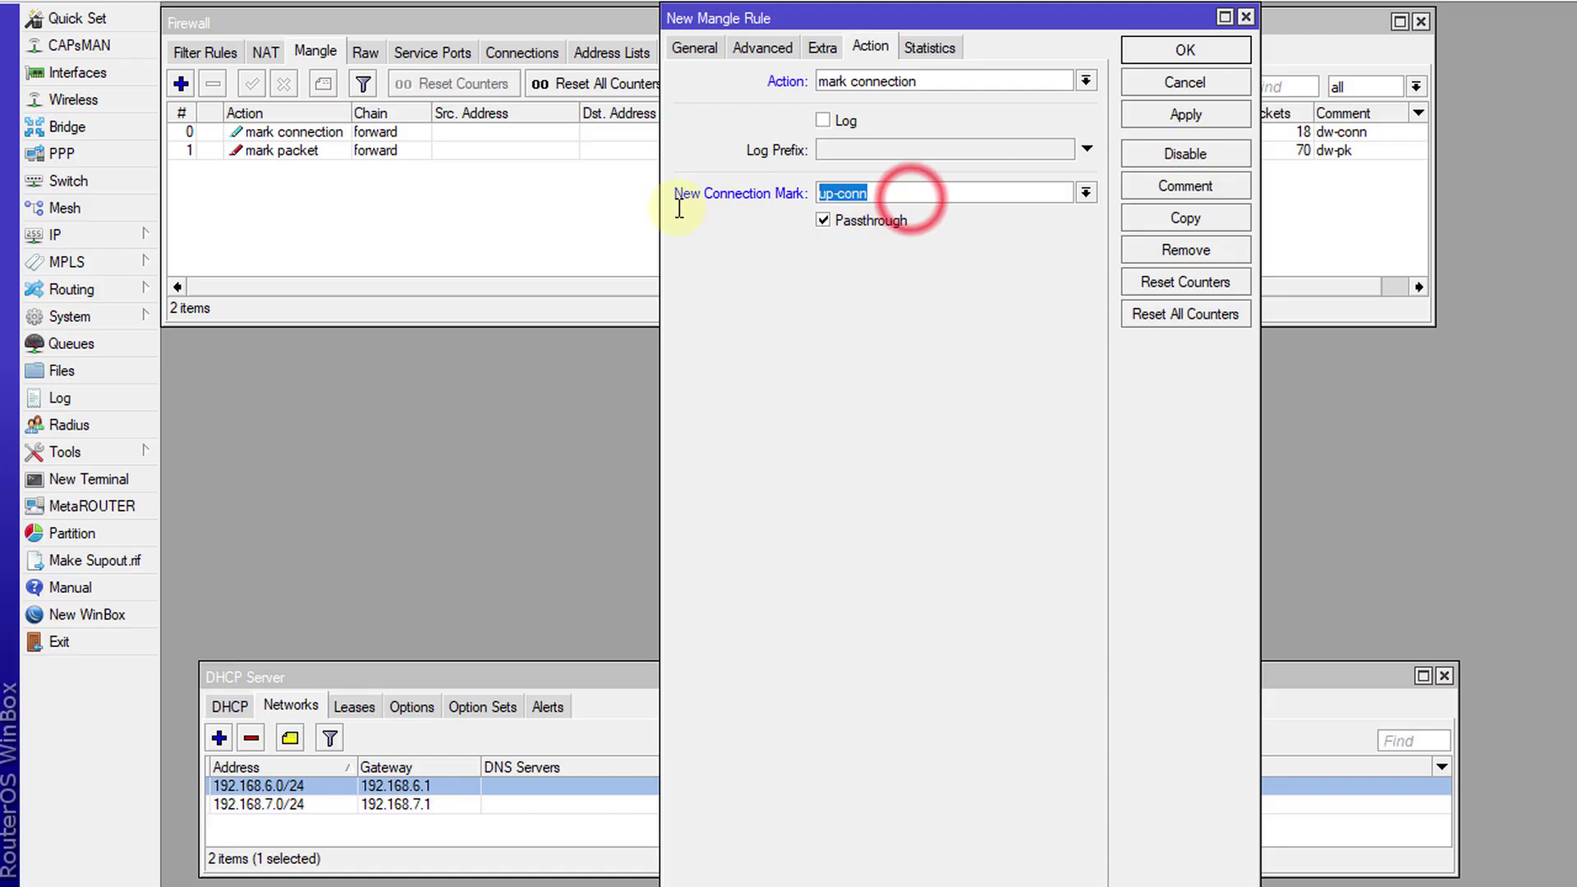
pyautogui.click(1163, 190)
pyautogui.hotkey('ctrl', 'v')
pyautogui.click(741, 427)
pyautogui.click(1207, 50)
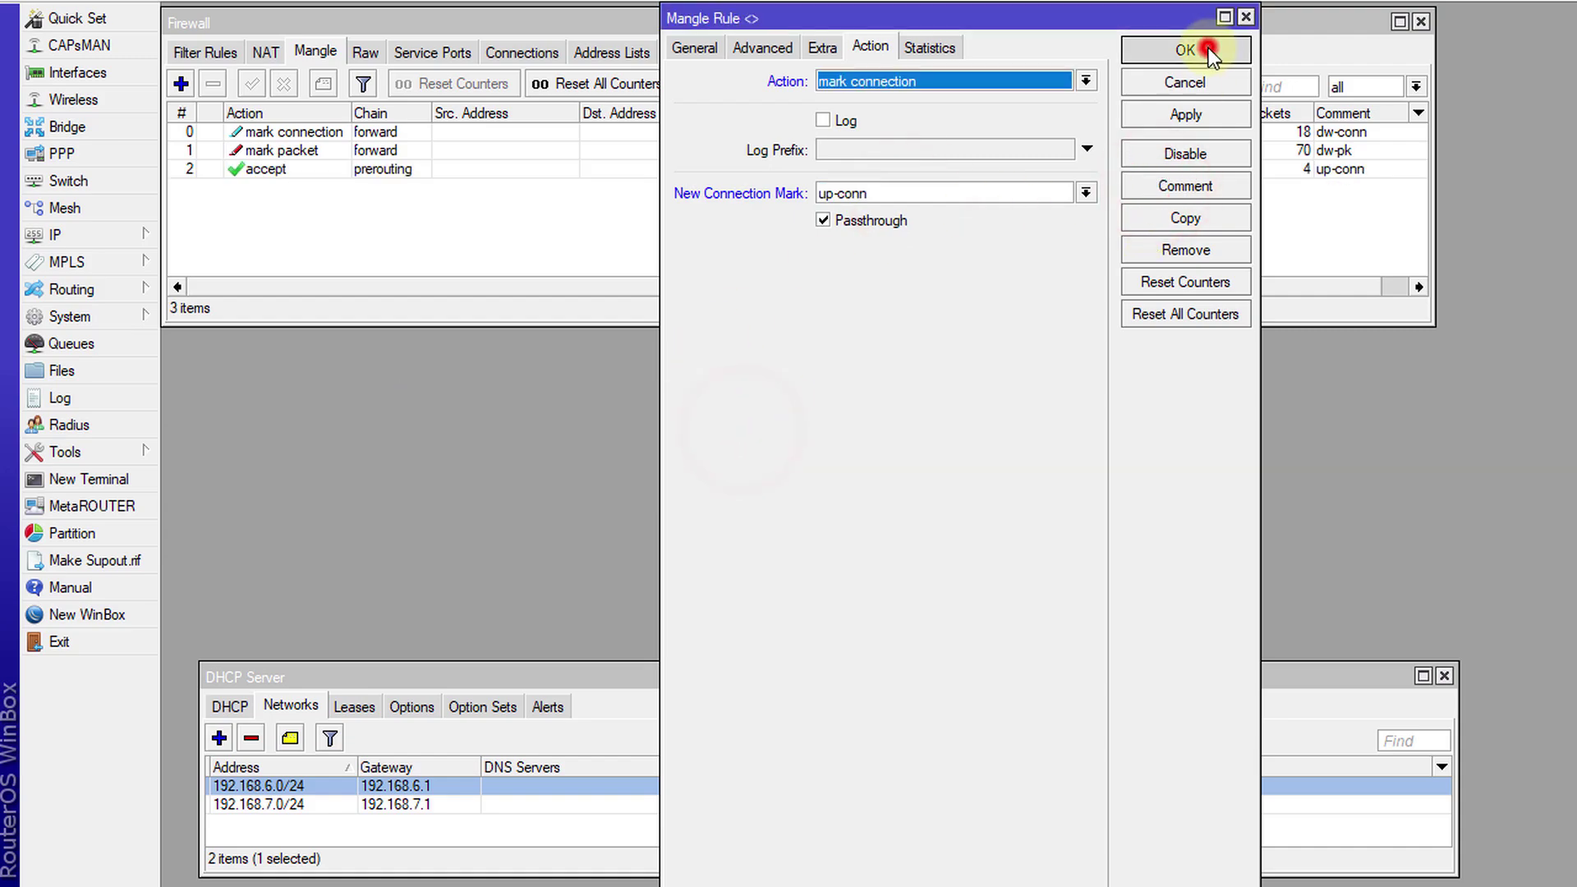
# Step: Start a fourth mangle rule in the prerouting chain, matching the connection mark up-conn
pyautogui.click(182, 83)
pyautogui.click(699, 52)
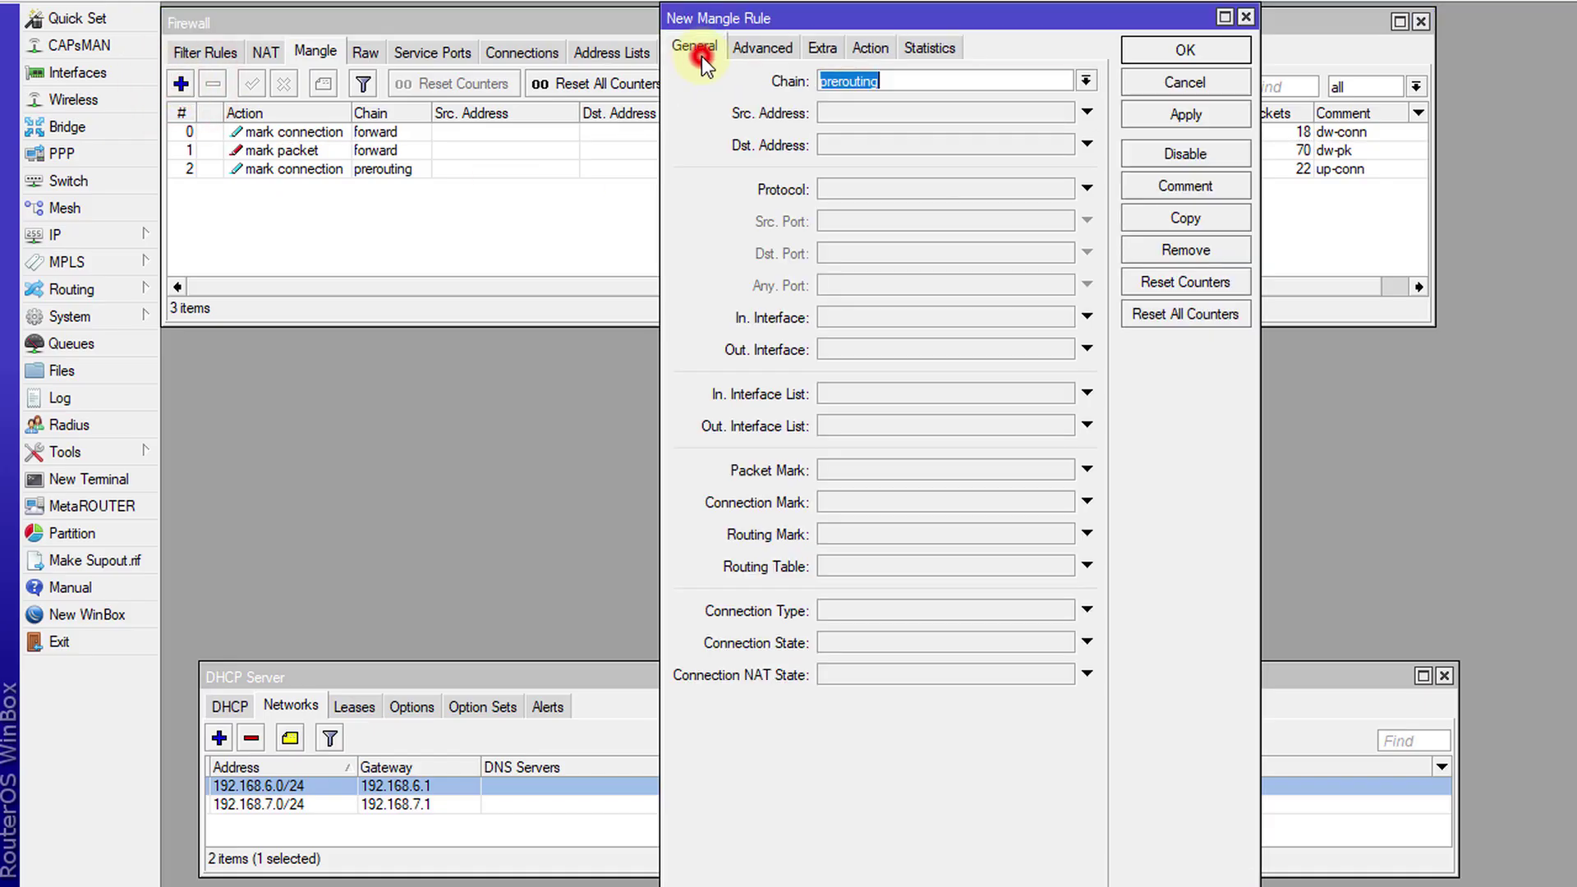
pyautogui.press('Down')
pyautogui.click(856, 501)
pyautogui.click(1063, 501)
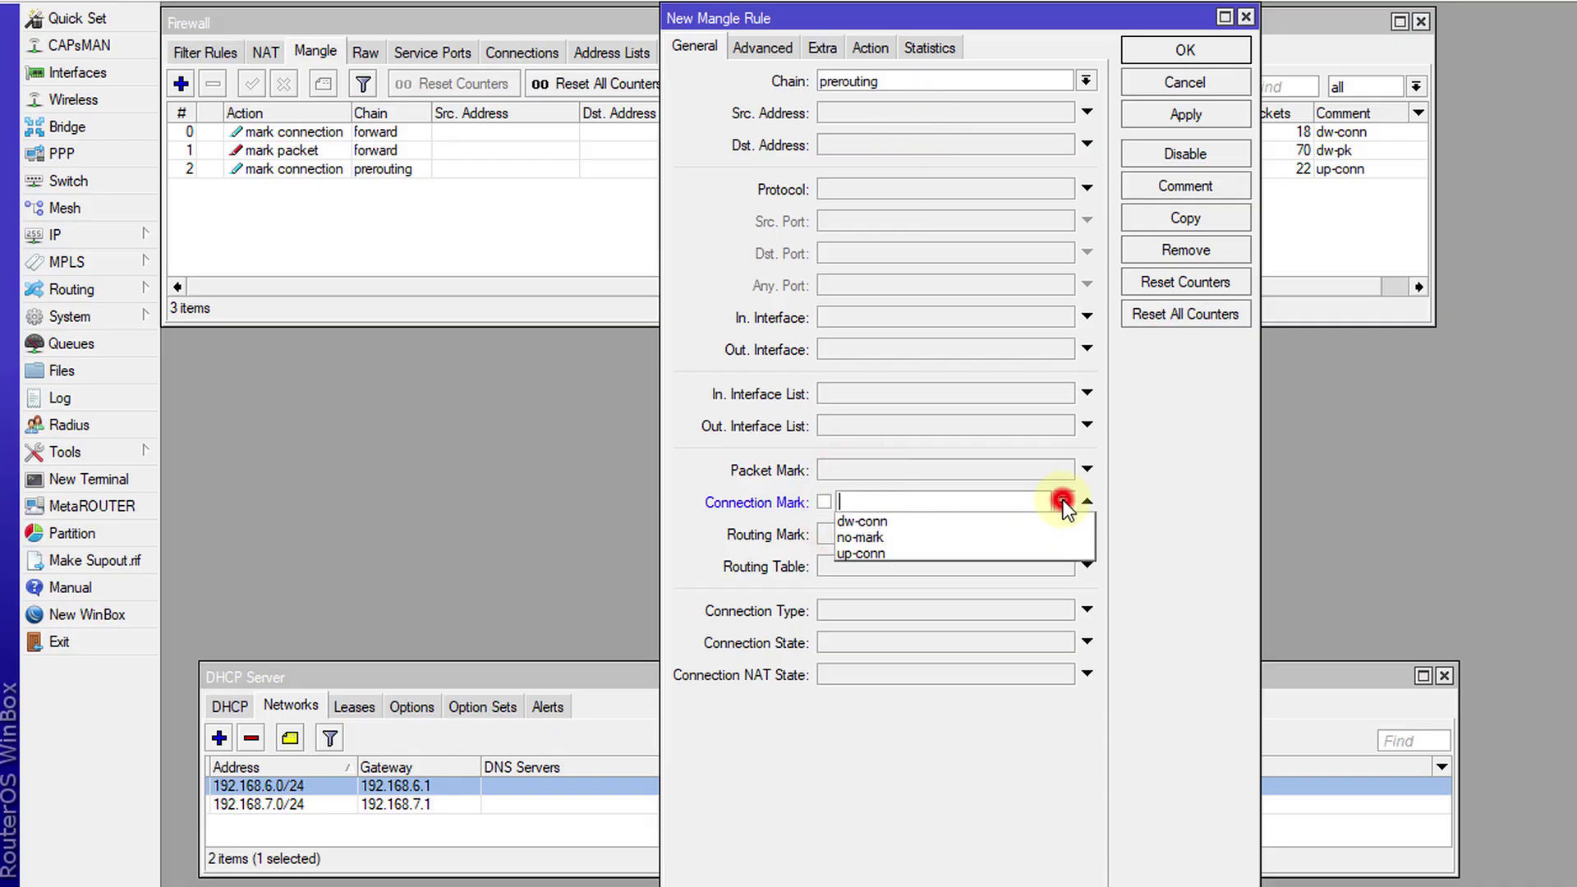
pyautogui.click(880, 555)
# Step: Set the fourth rule's action to mark packet with the new packet mark up-pk
pyautogui.click(869, 46)
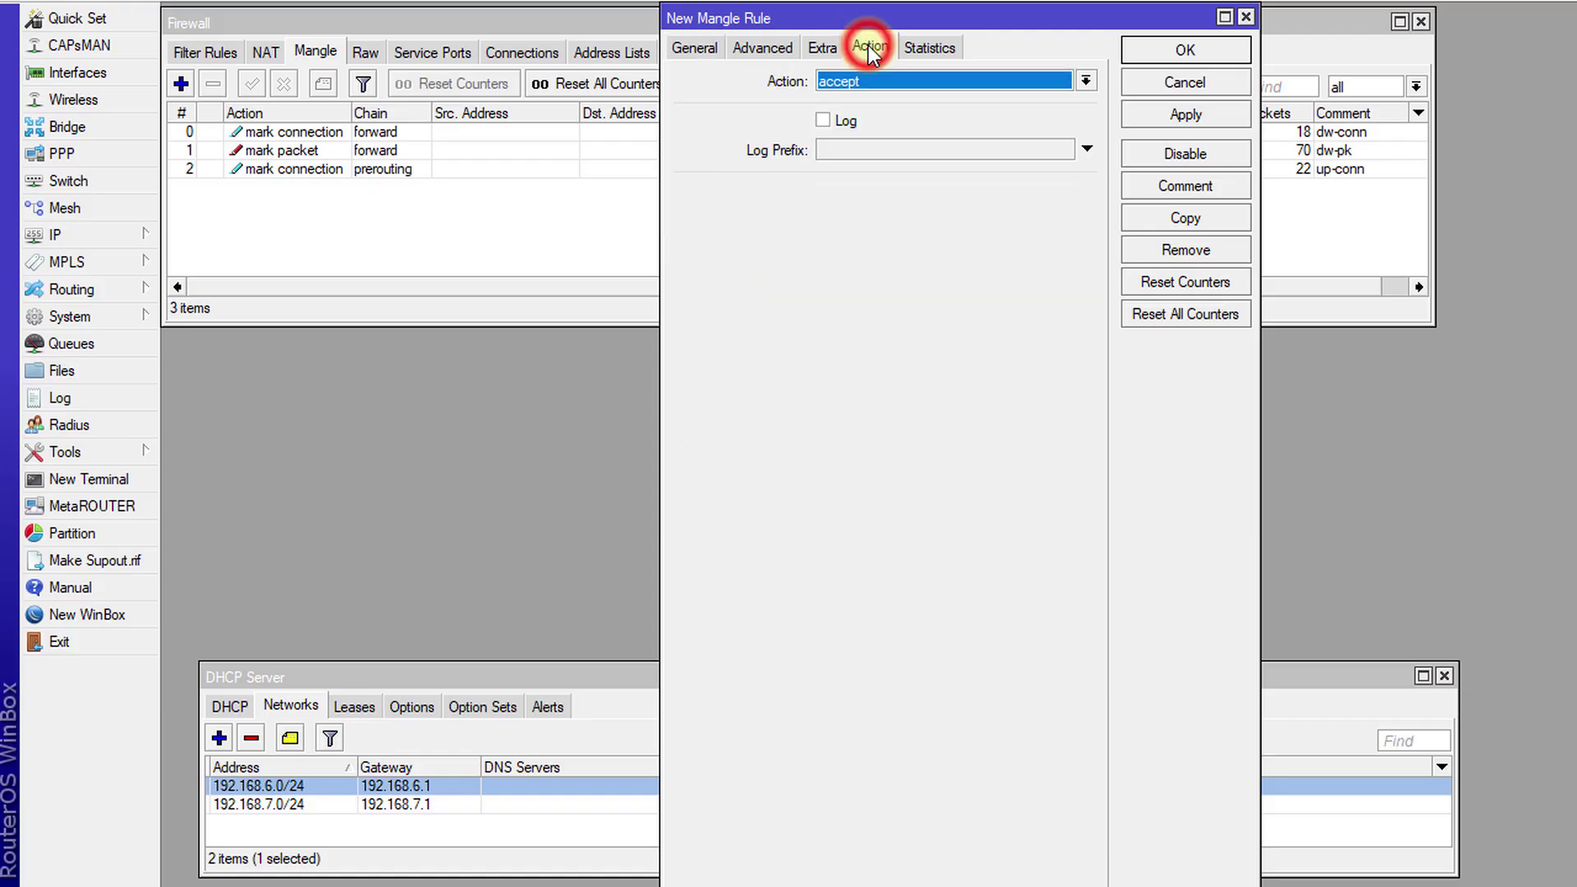
pyautogui.click(875, 77)
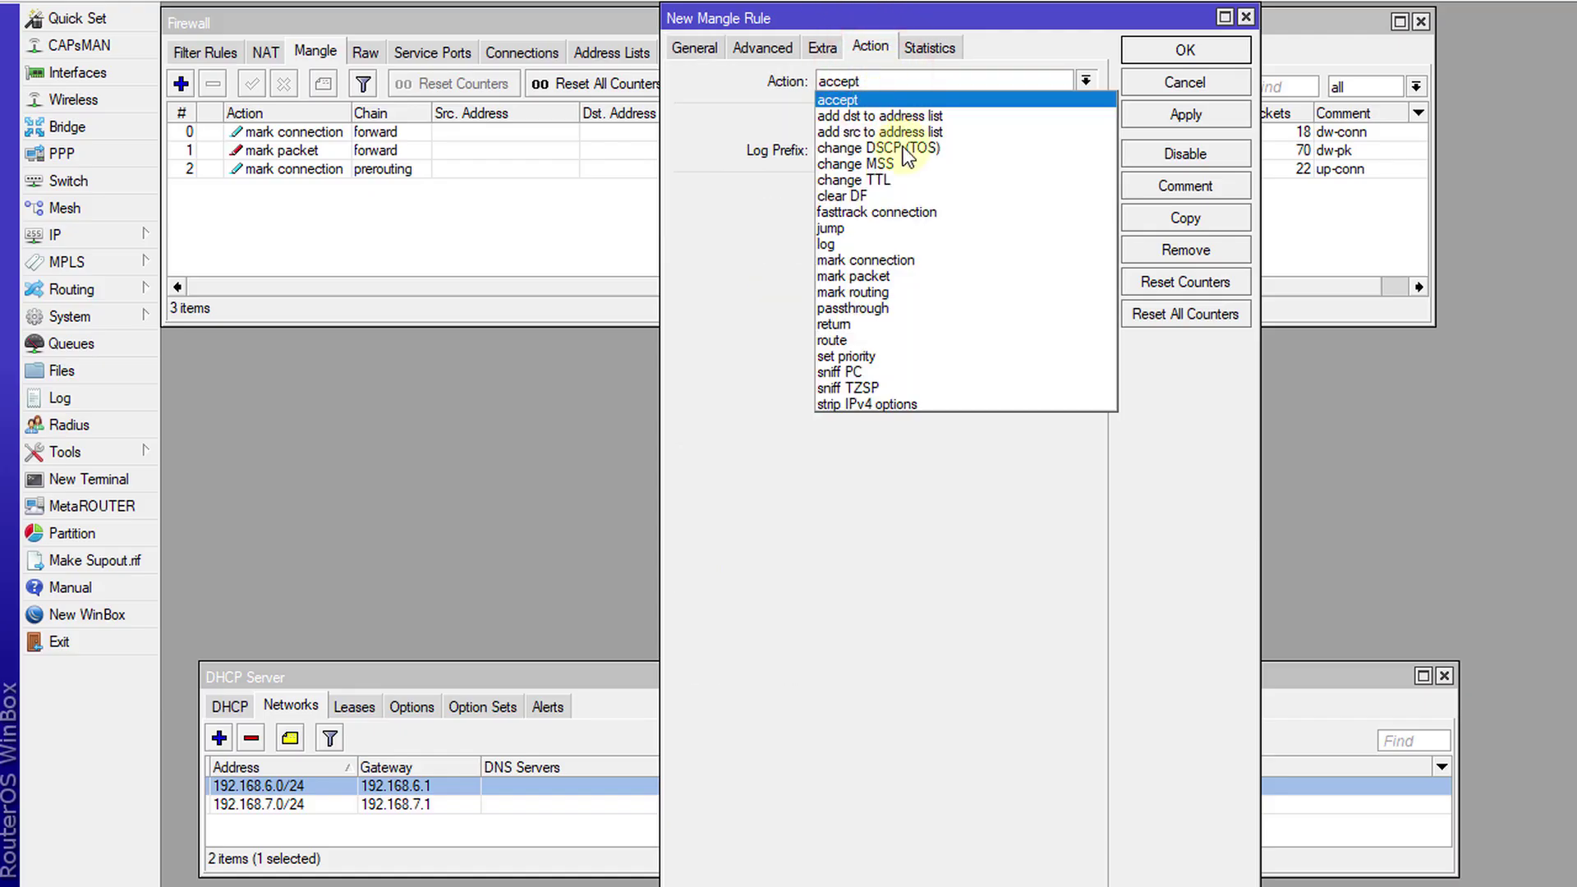
pyautogui.click(905, 275)
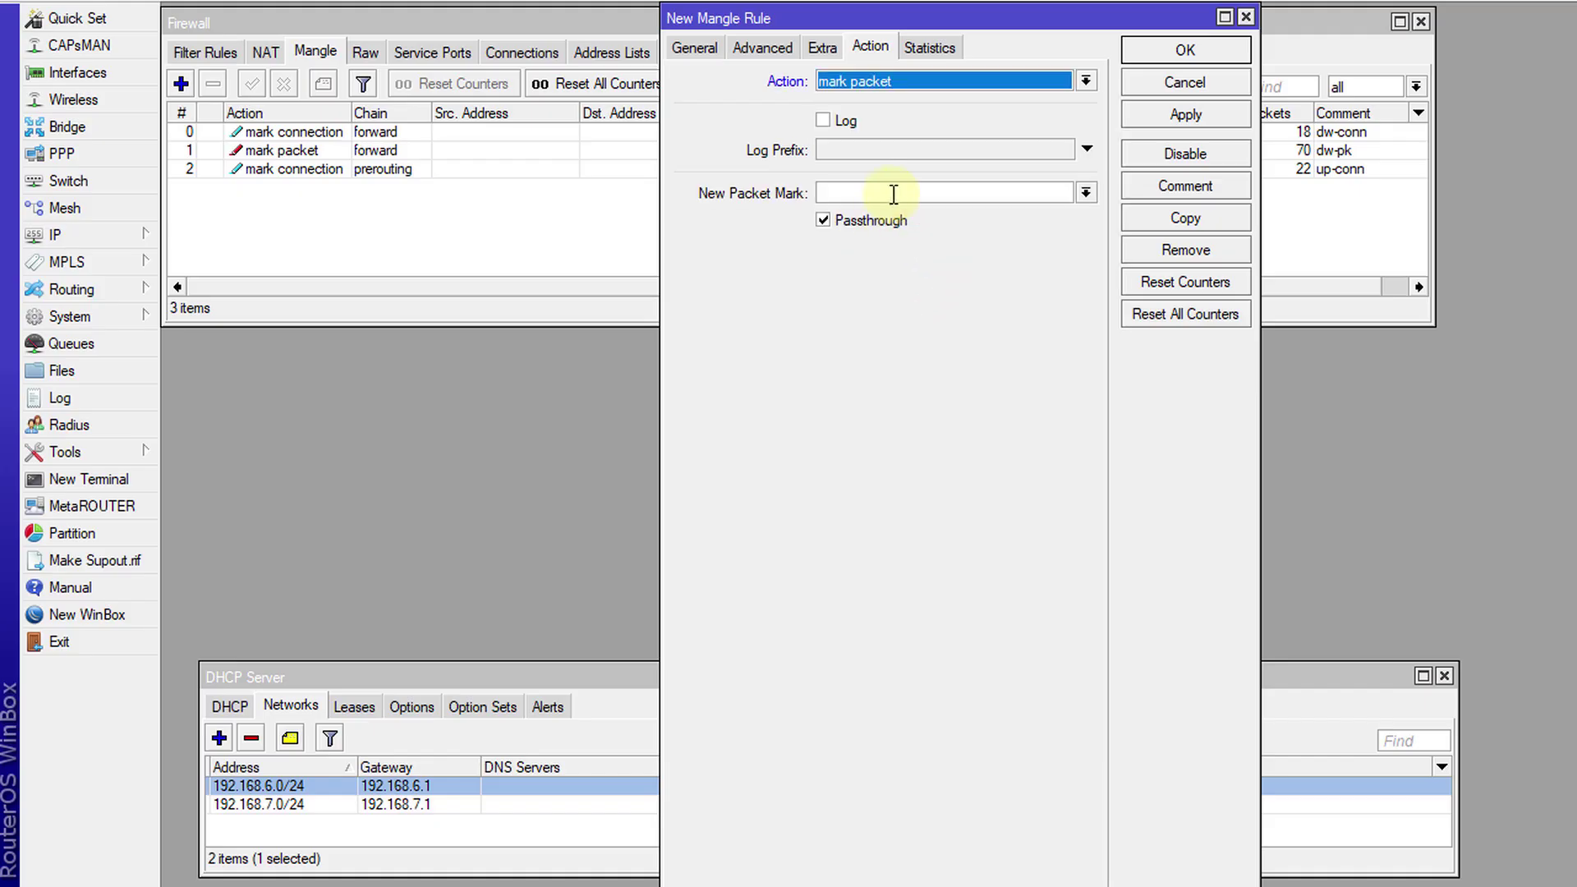
pyautogui.click(894, 194)
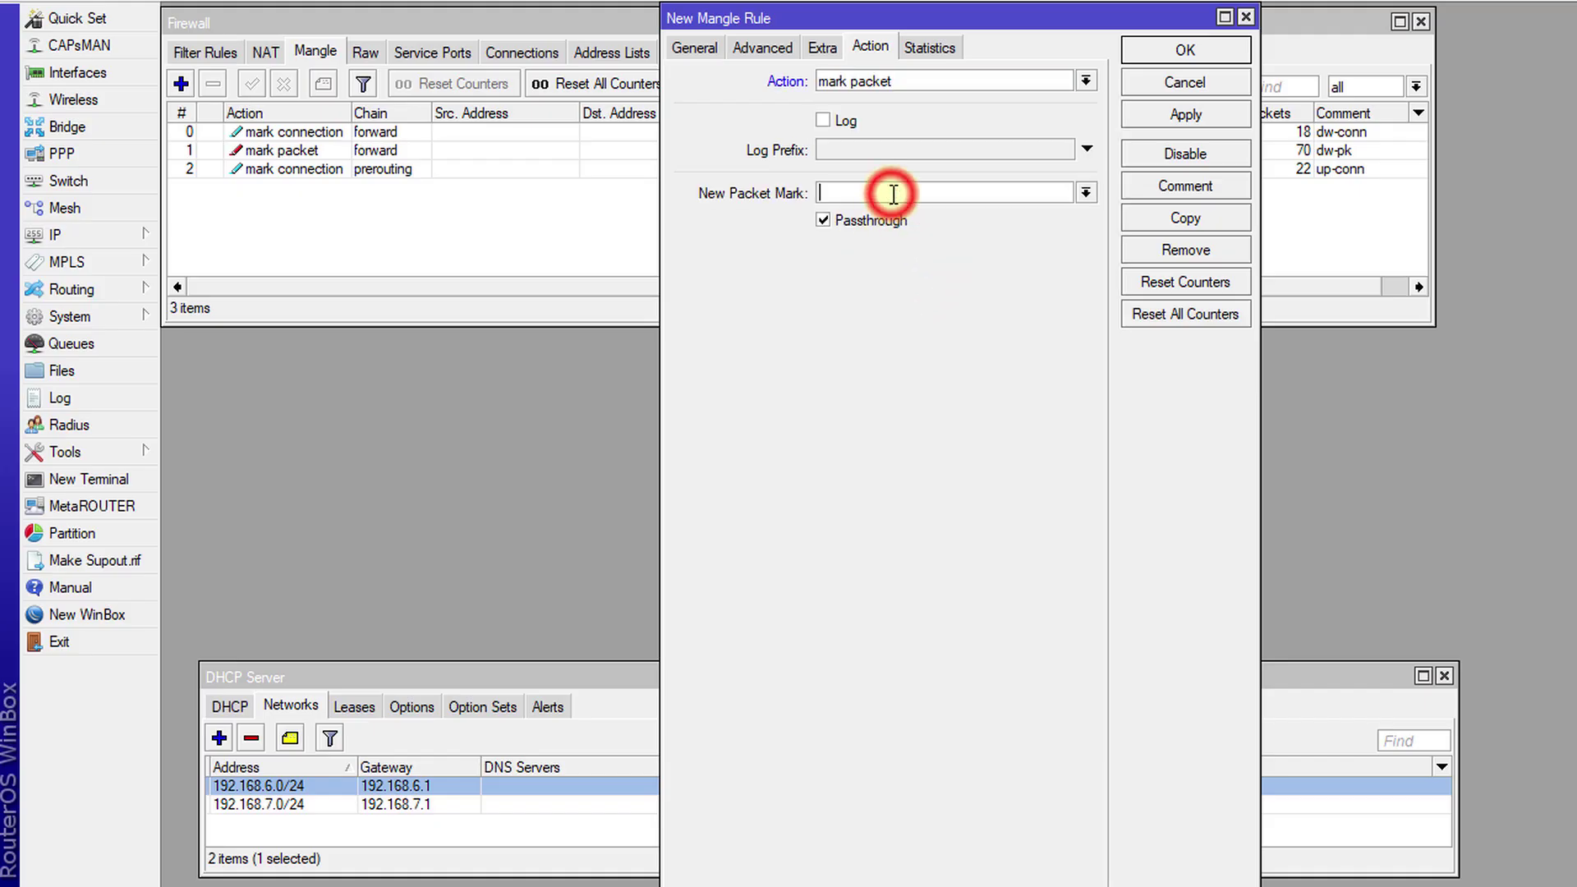
pyautogui.write('up-pkj')
pyautogui.press('BackSpace')
# Step: Copy the packet mark up-pk into the rule's comment and save the mangle rule
pyautogui.doubleClick(893, 194)
pyautogui.hotkey('ctrl', 'c')
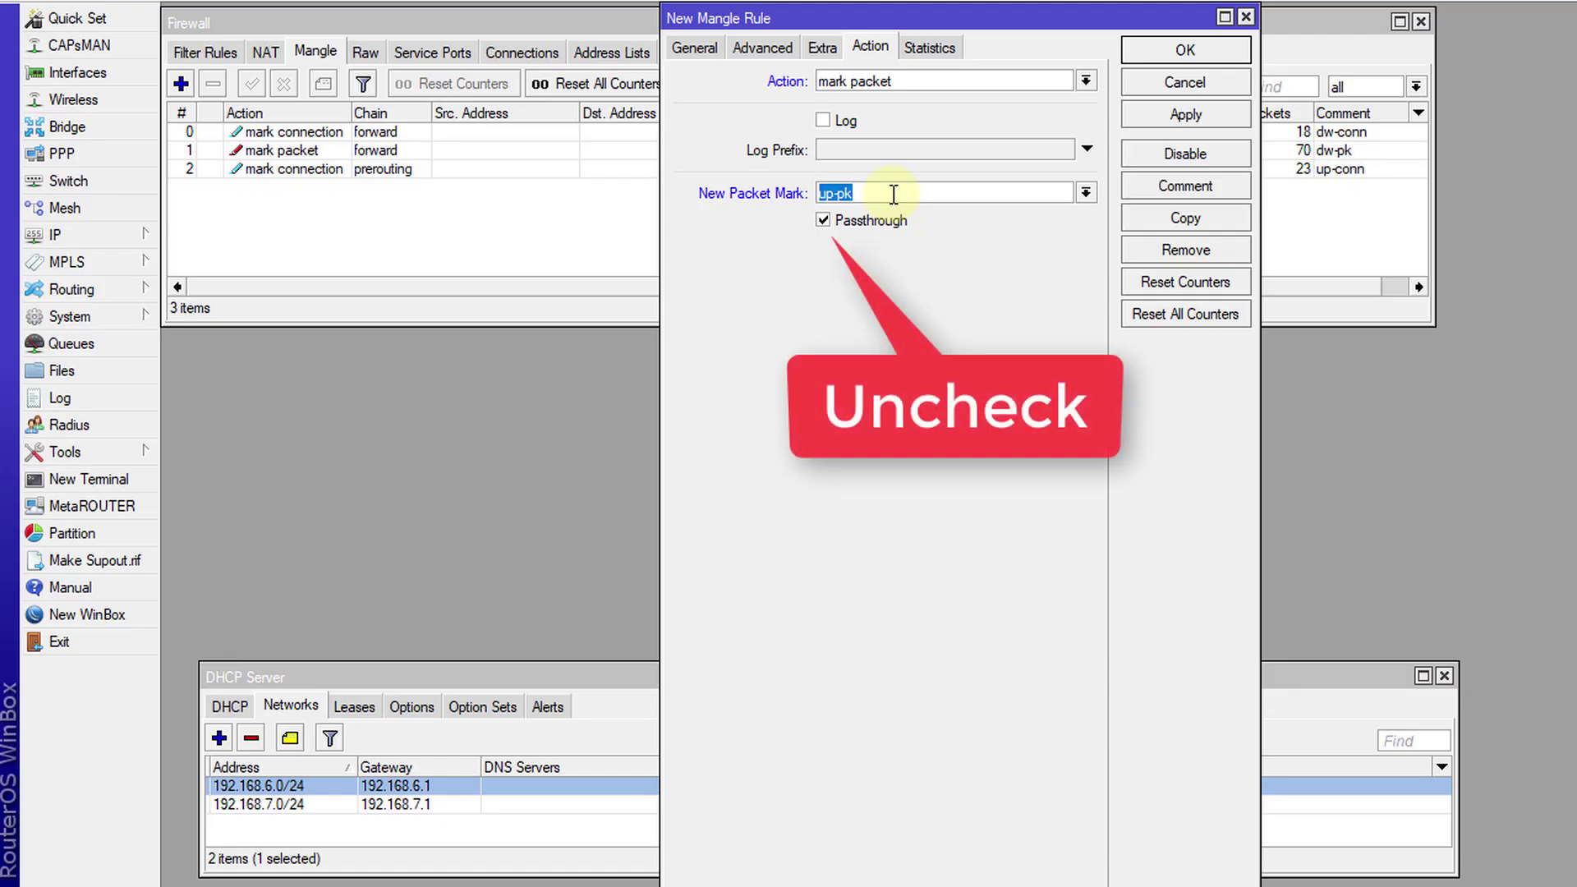
pyautogui.click(1155, 186)
pyautogui.hotkey('ctrl', 'v')
pyautogui.click(743, 429)
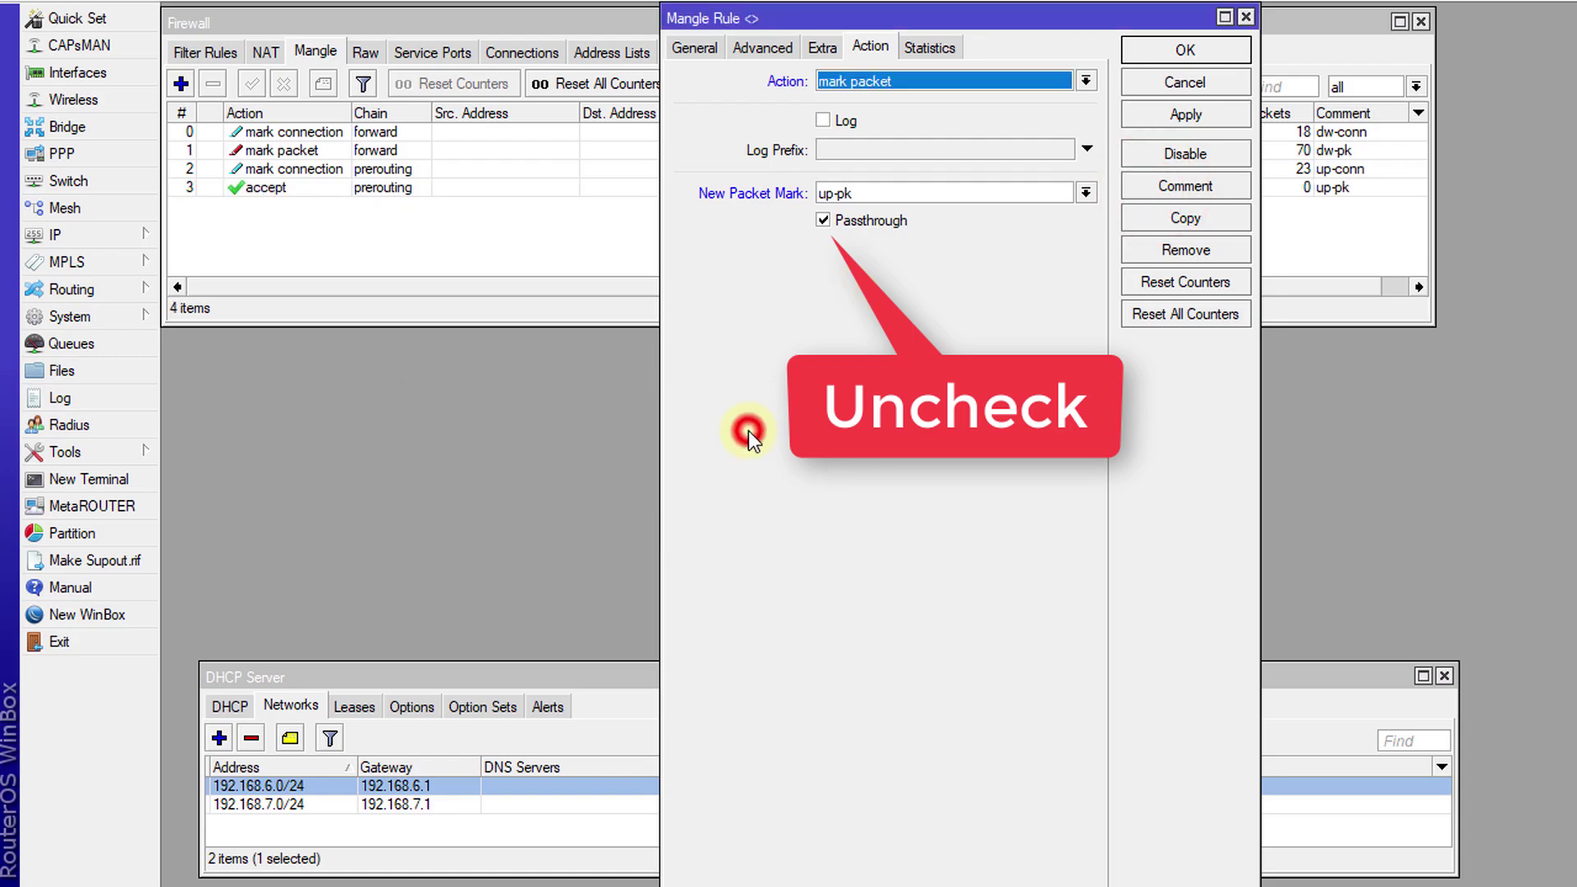
pyautogui.click(1158, 55)
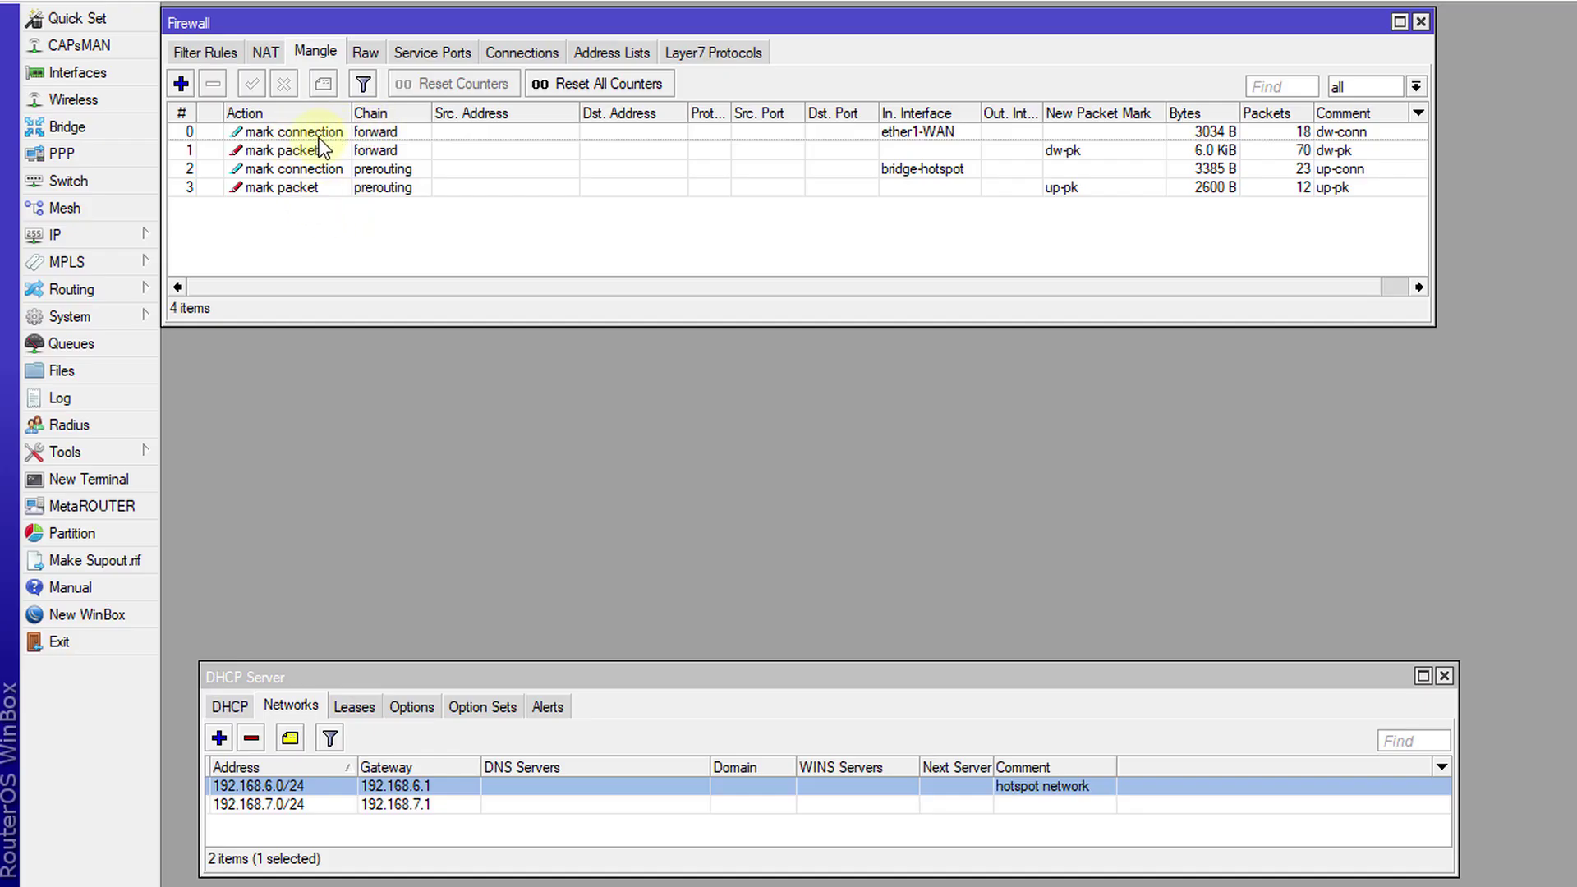
pyautogui.click(361, 137)
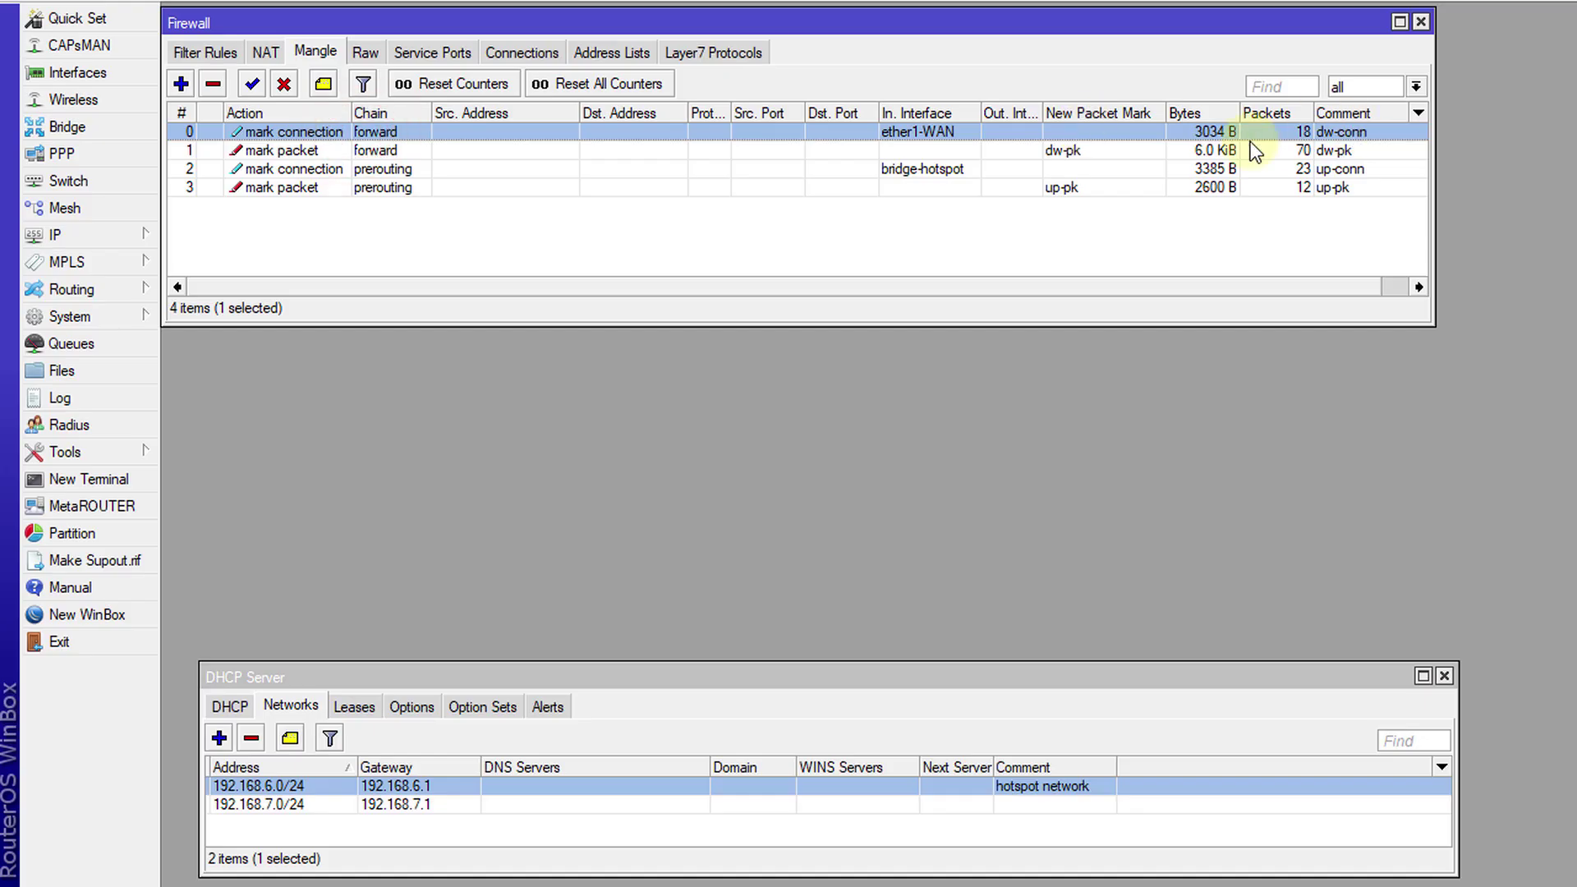
pyautogui.click(1120, 159)
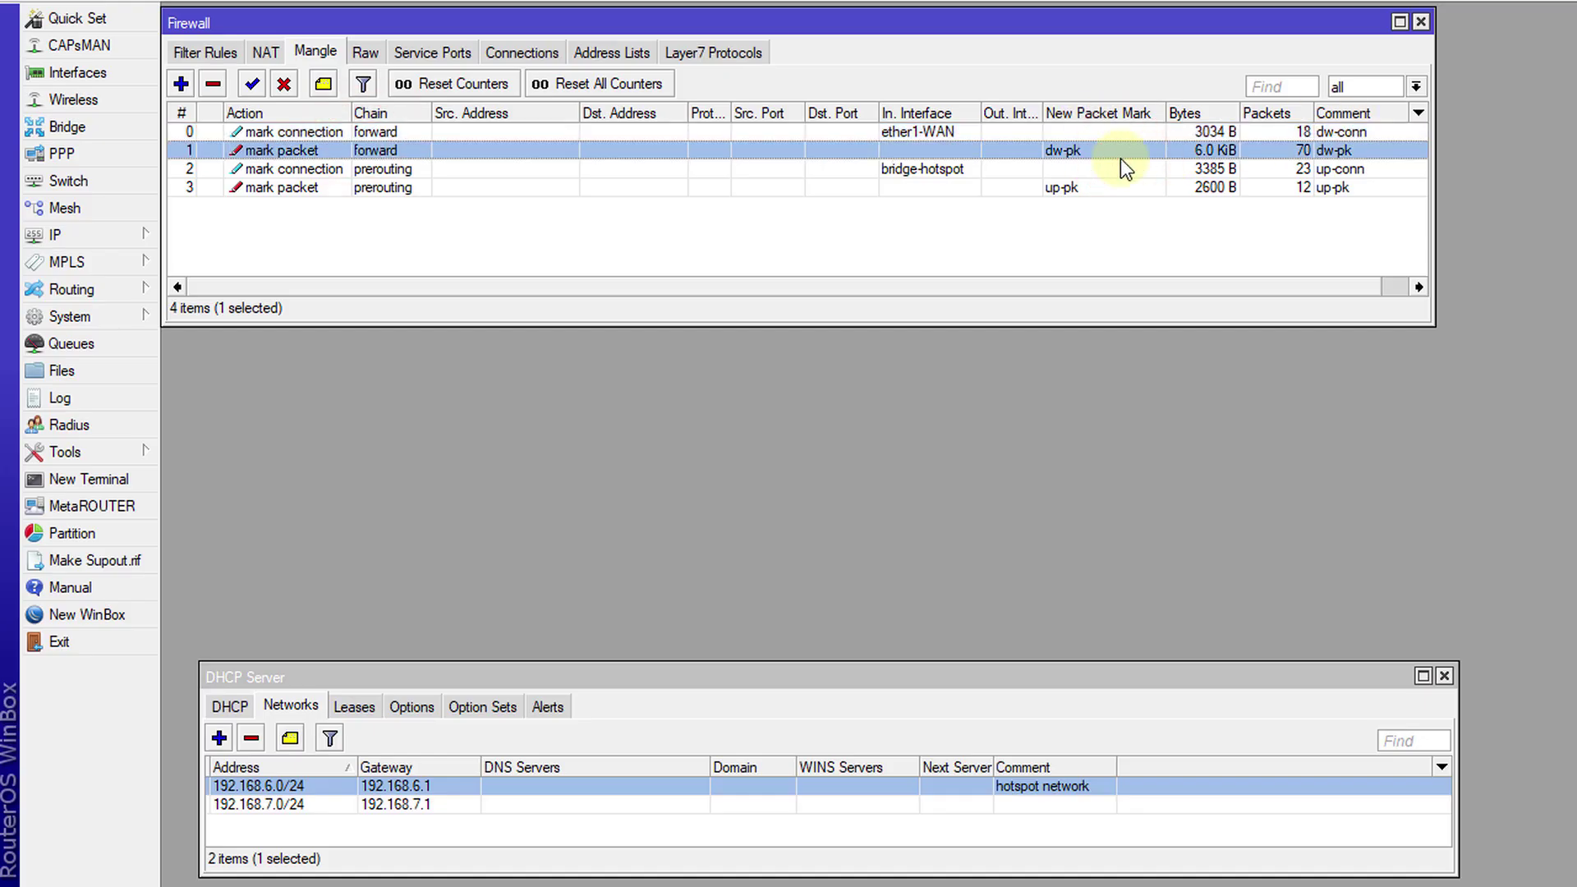
pyautogui.click(766, 169)
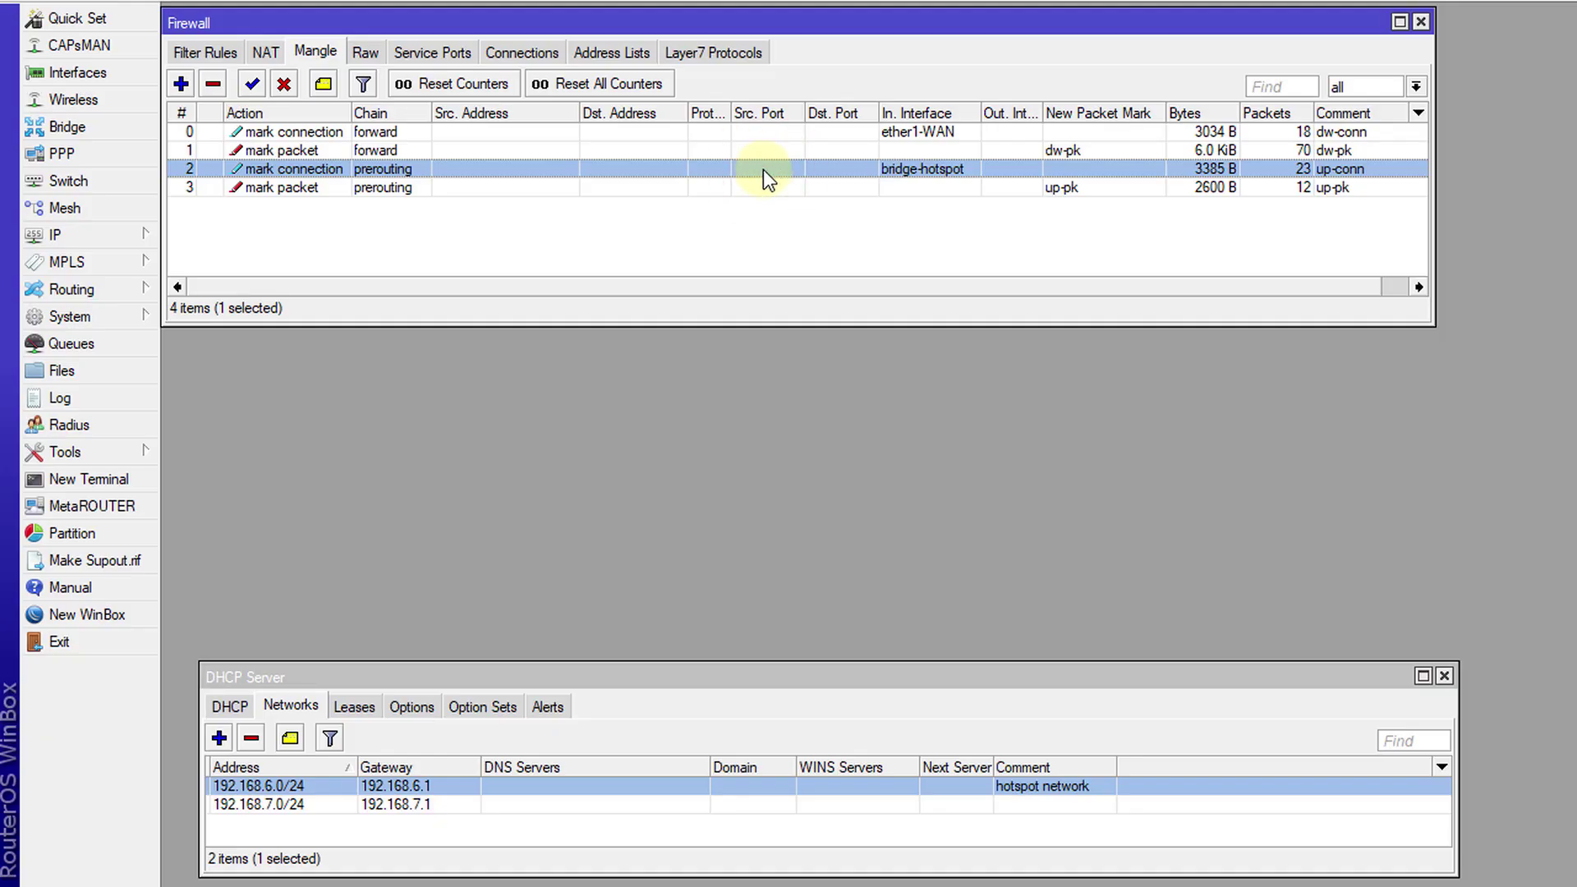
pyautogui.click(915, 189)
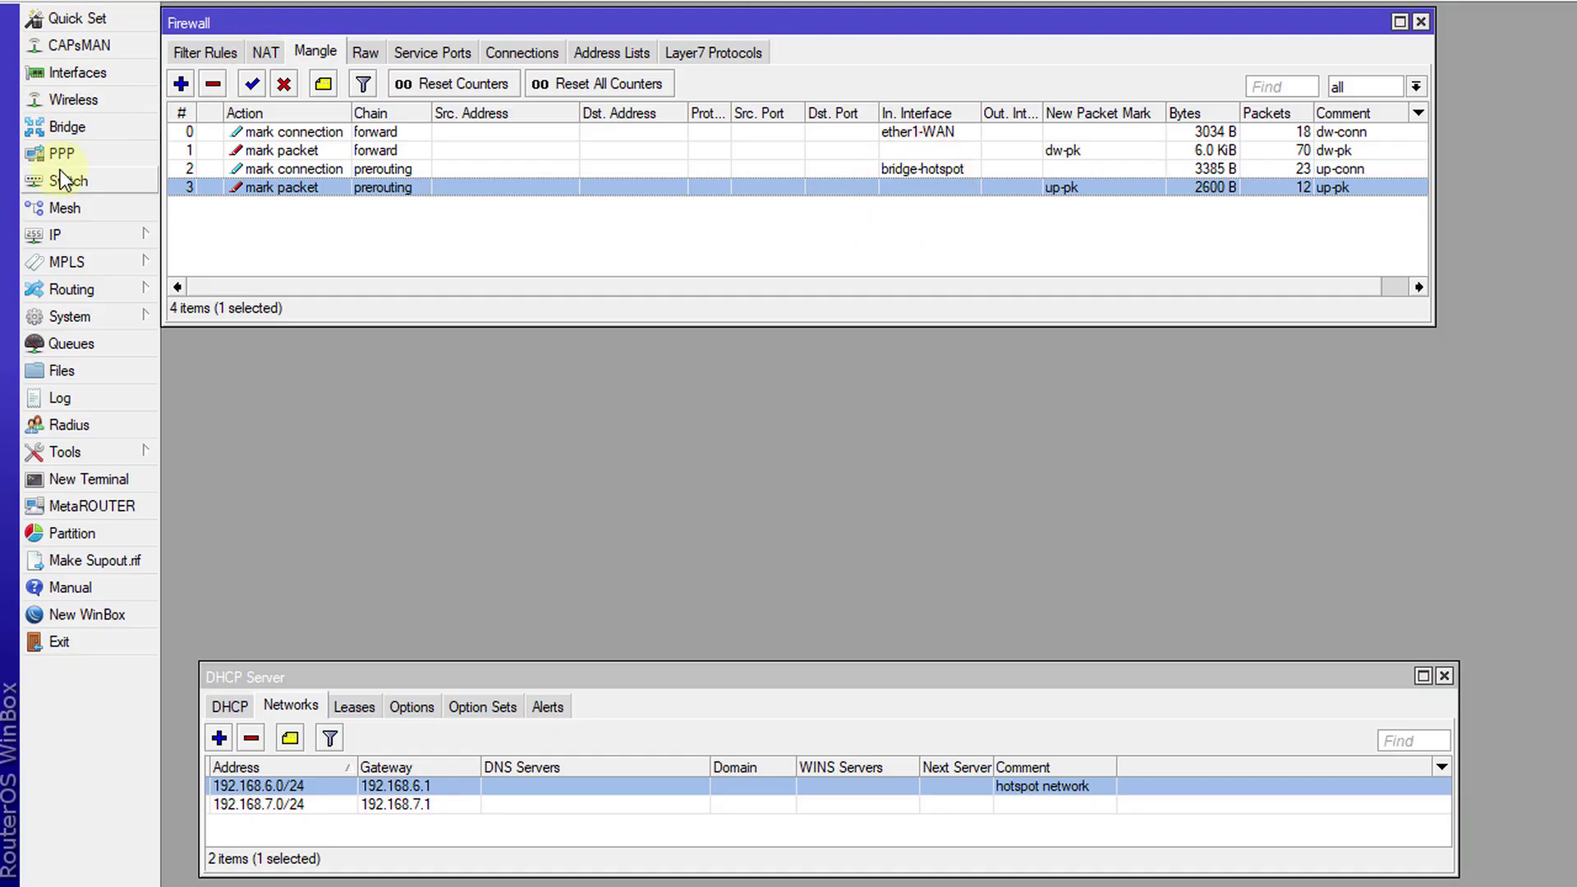
# Step: Start a new queue tree entry and name it All Bandwidth
pyautogui.click(84, 343)
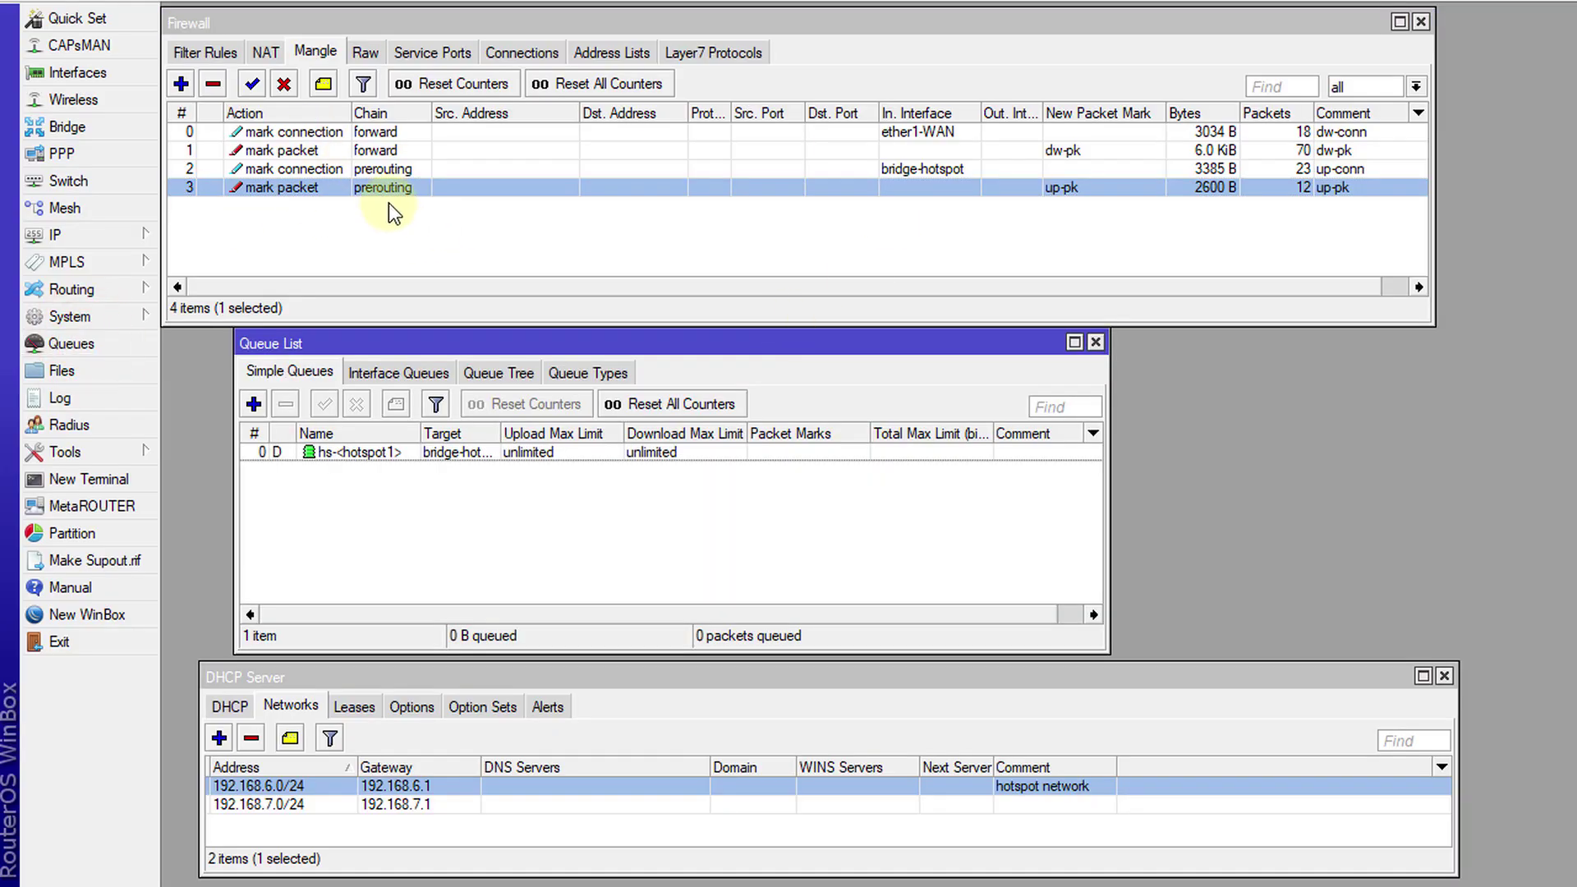
pyautogui.click(496, 370)
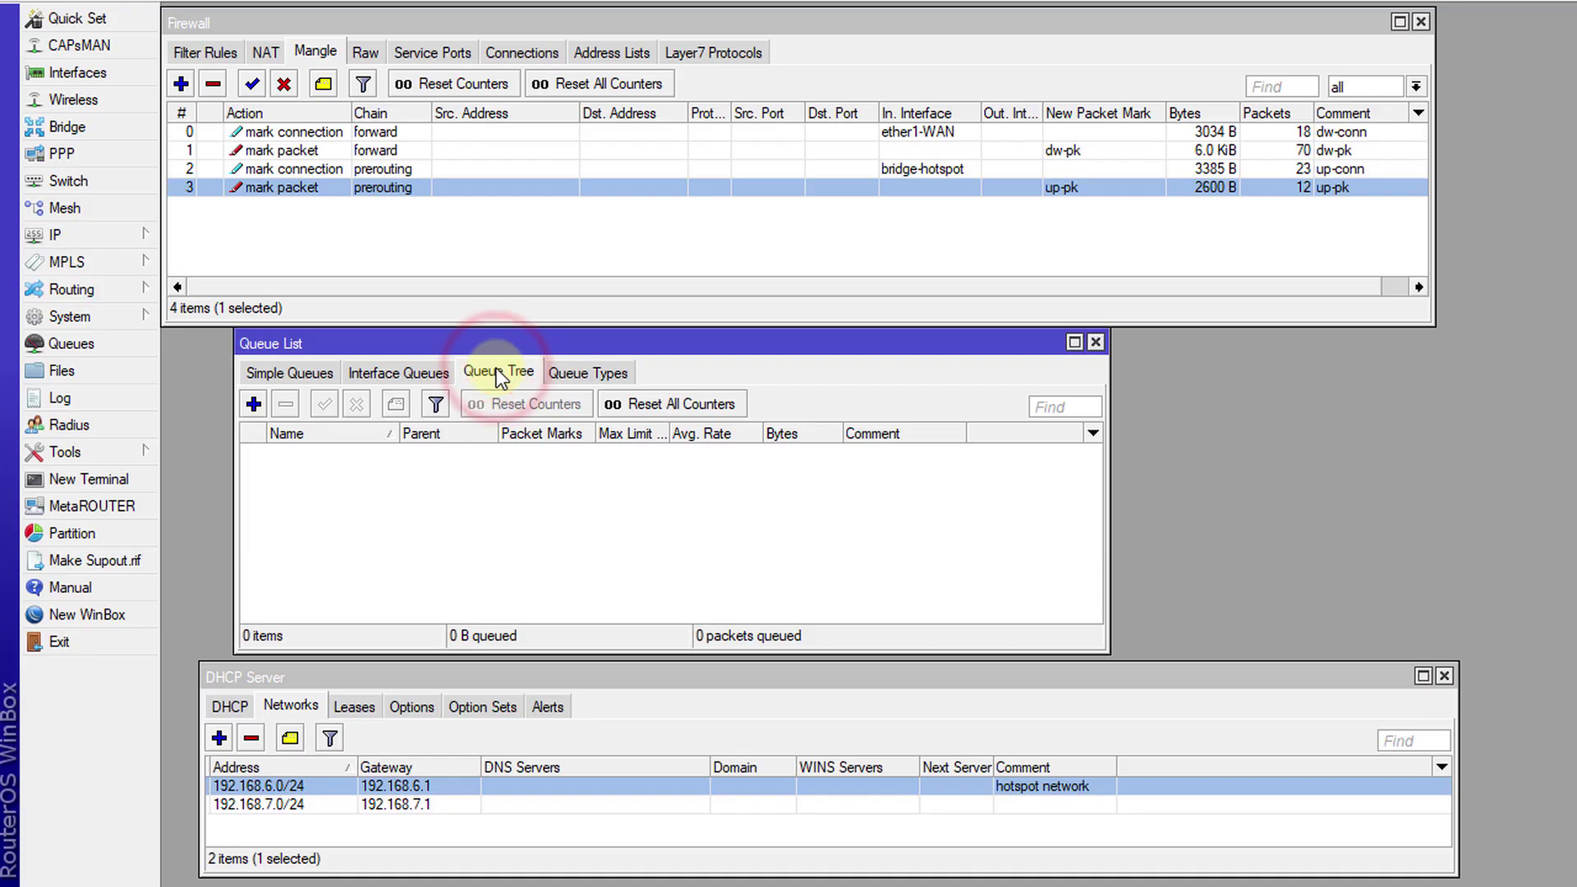
pyautogui.click(255, 406)
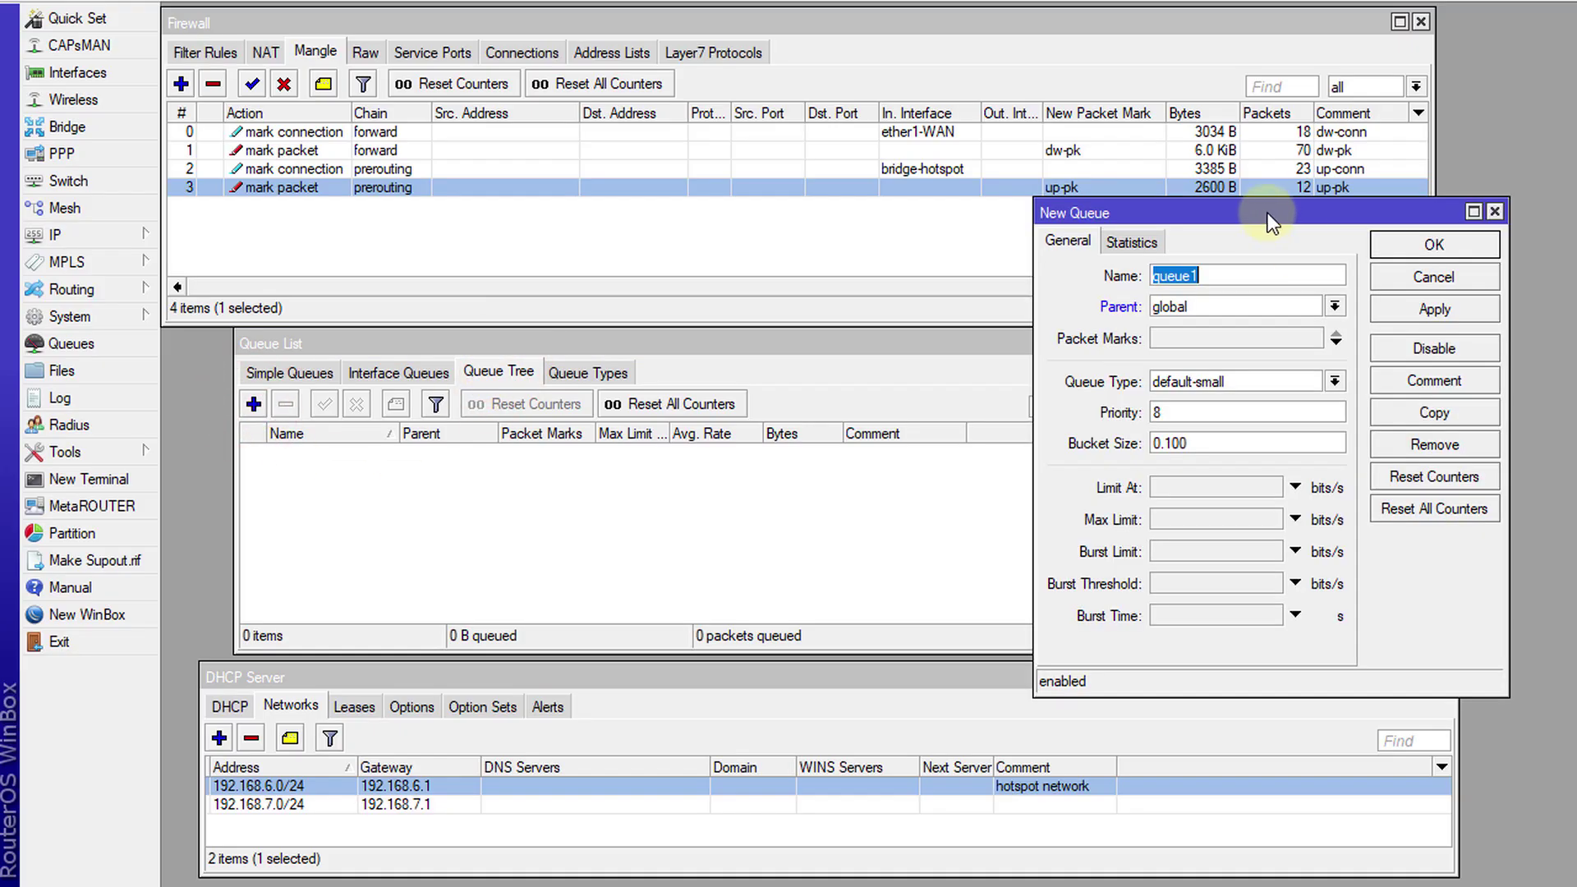
pyautogui.moveTo(1268, 214); pyautogui.dragTo(999, 180)
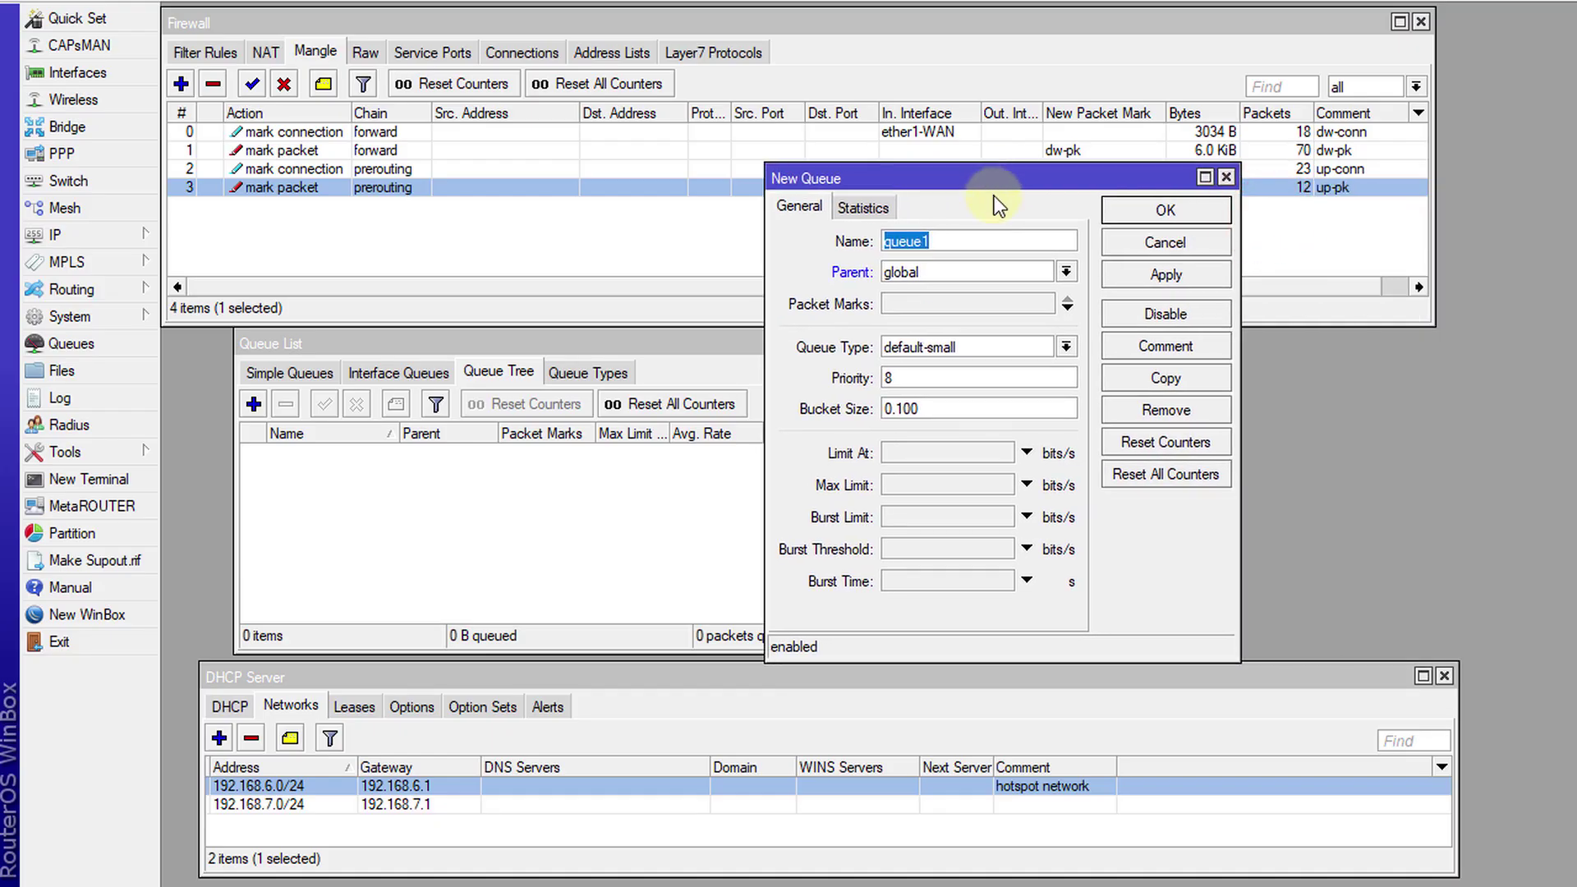
pyautogui.write('All Bandwidth')
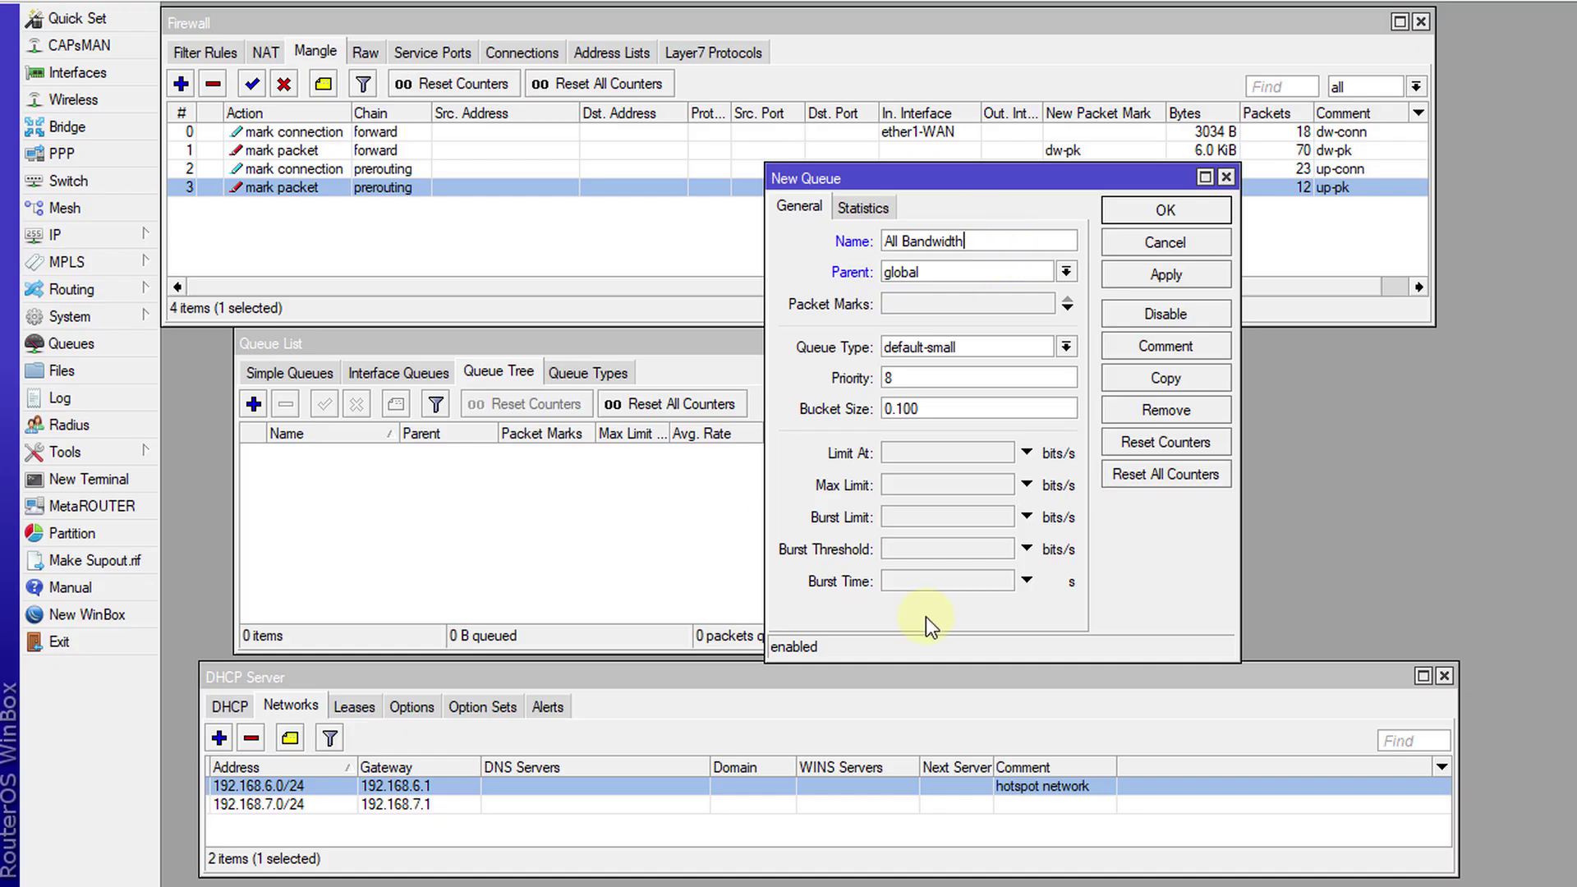
# Step: Set the max limit of the All Bandwidth queue to 10M
pyautogui.click(941, 488)
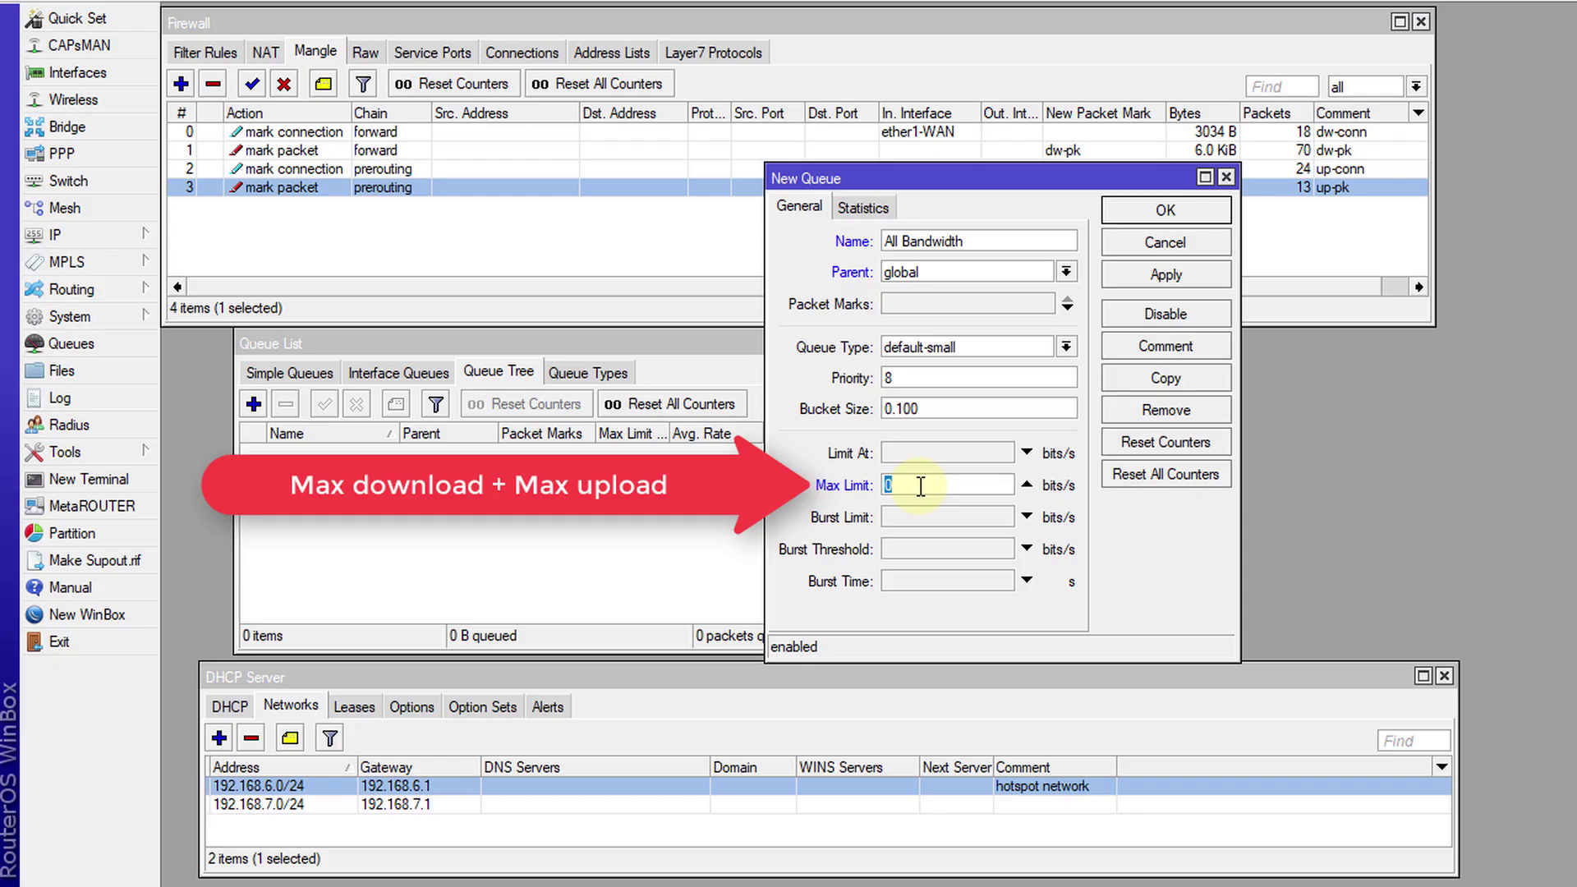
pyautogui.write('10M')
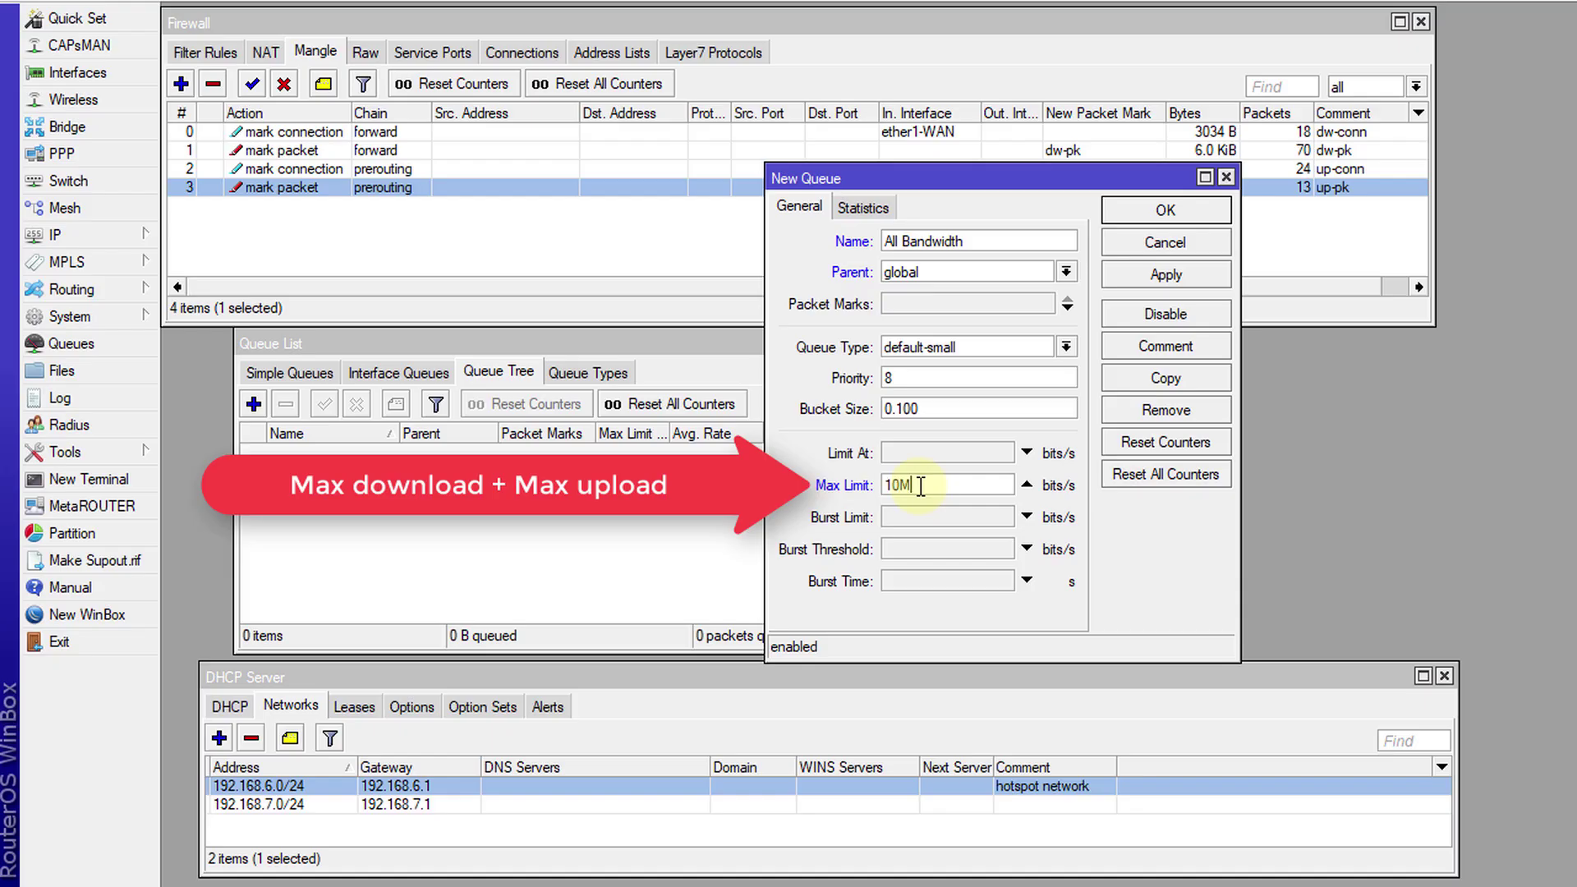
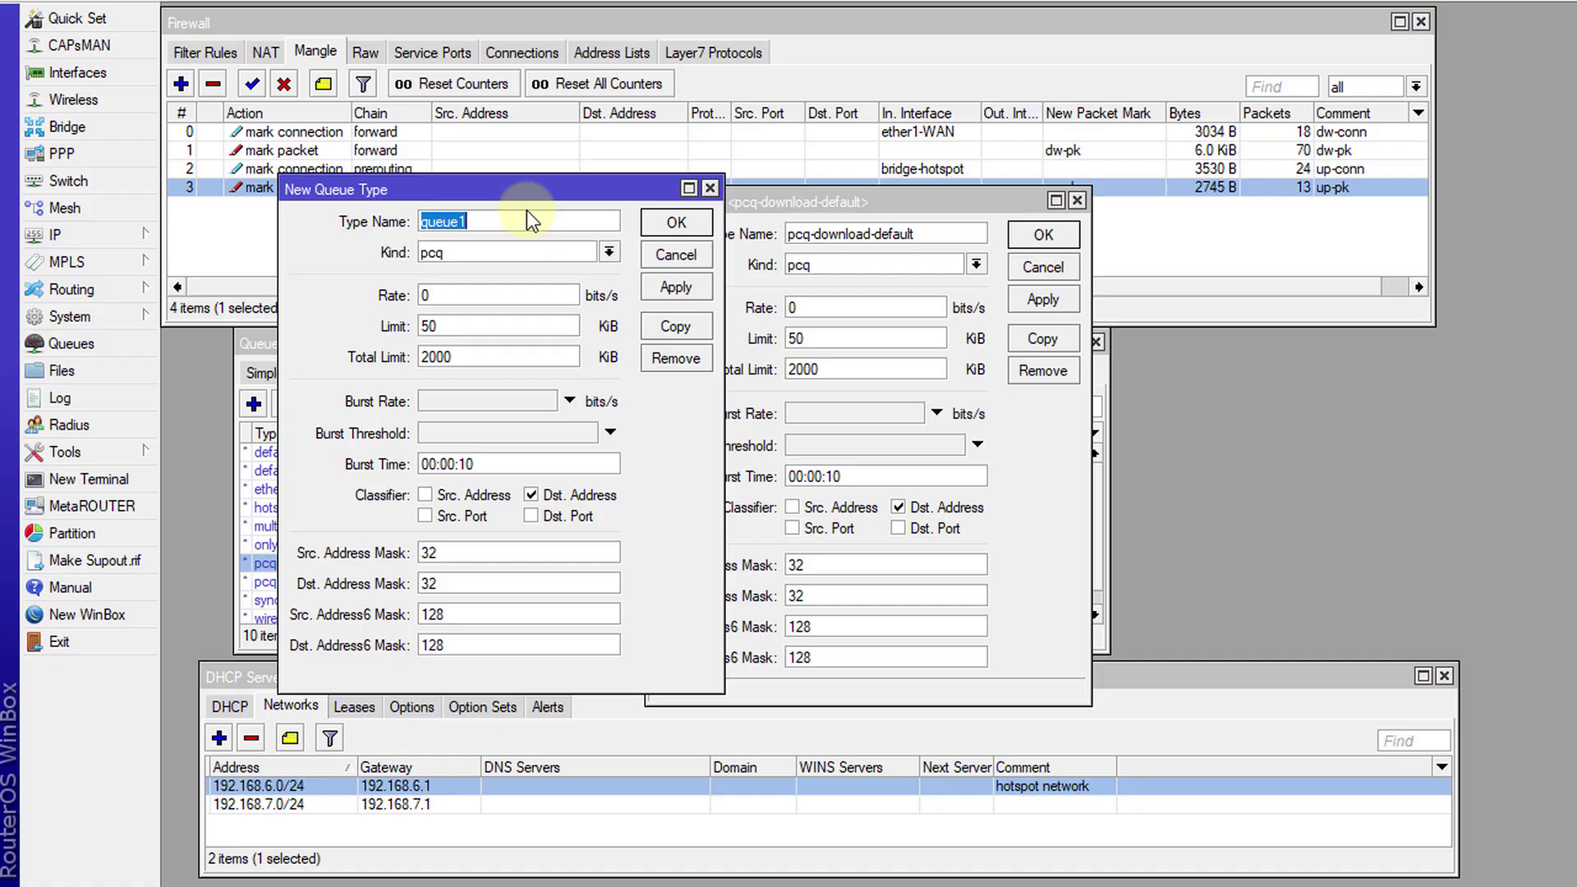
# Step: Name the new PCQ queue type copied from pcq-download-default as pcq-download-2M
pyautogui.write('pcq-download-default')
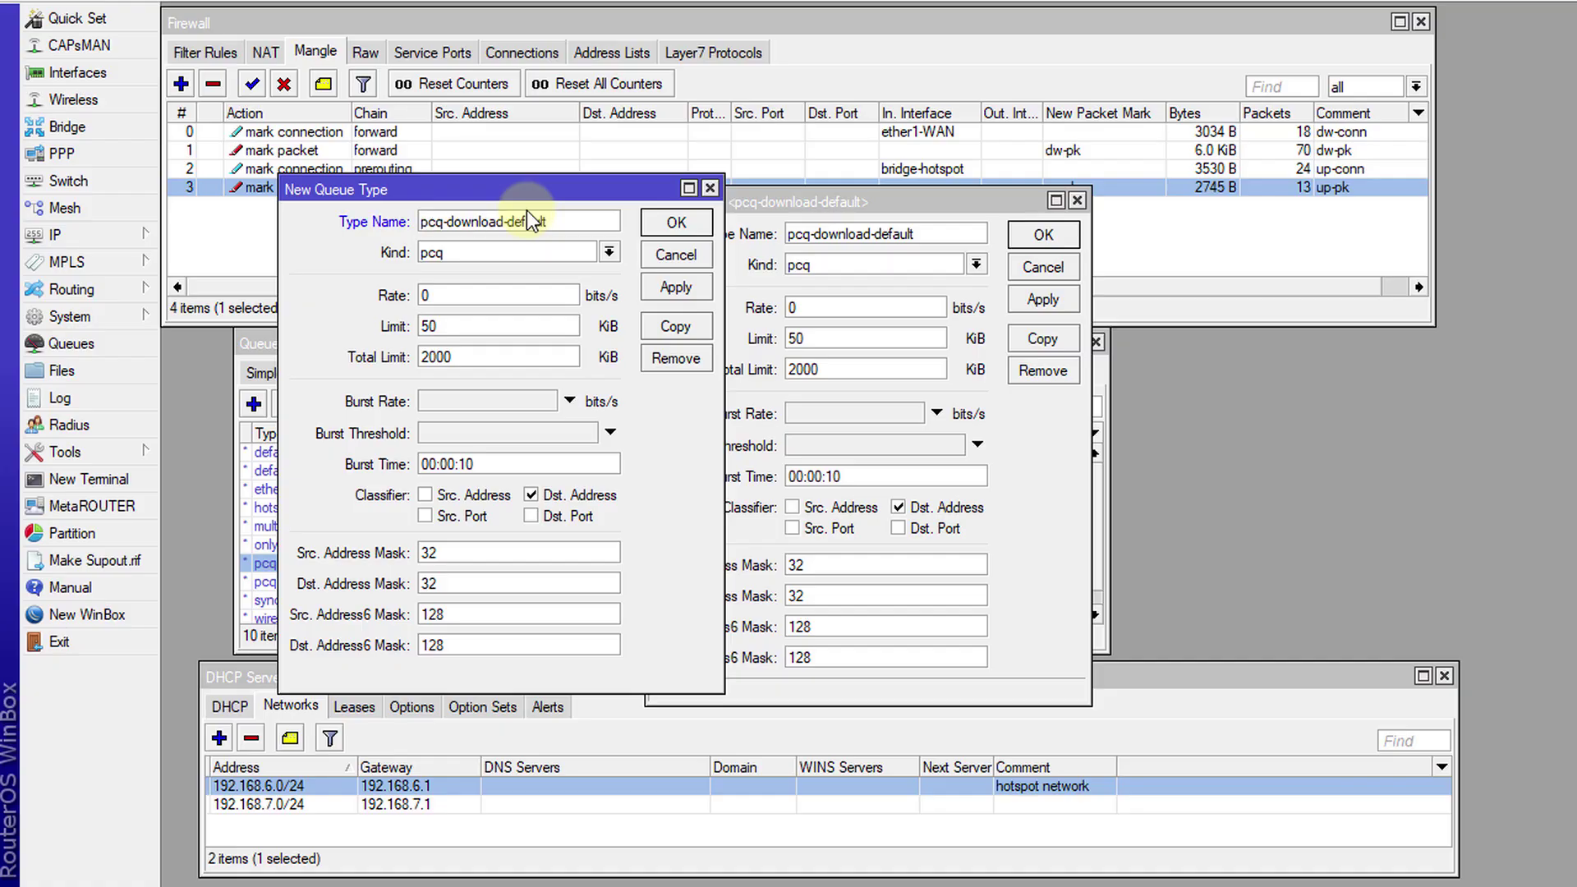
pyautogui.press('BackSpace')
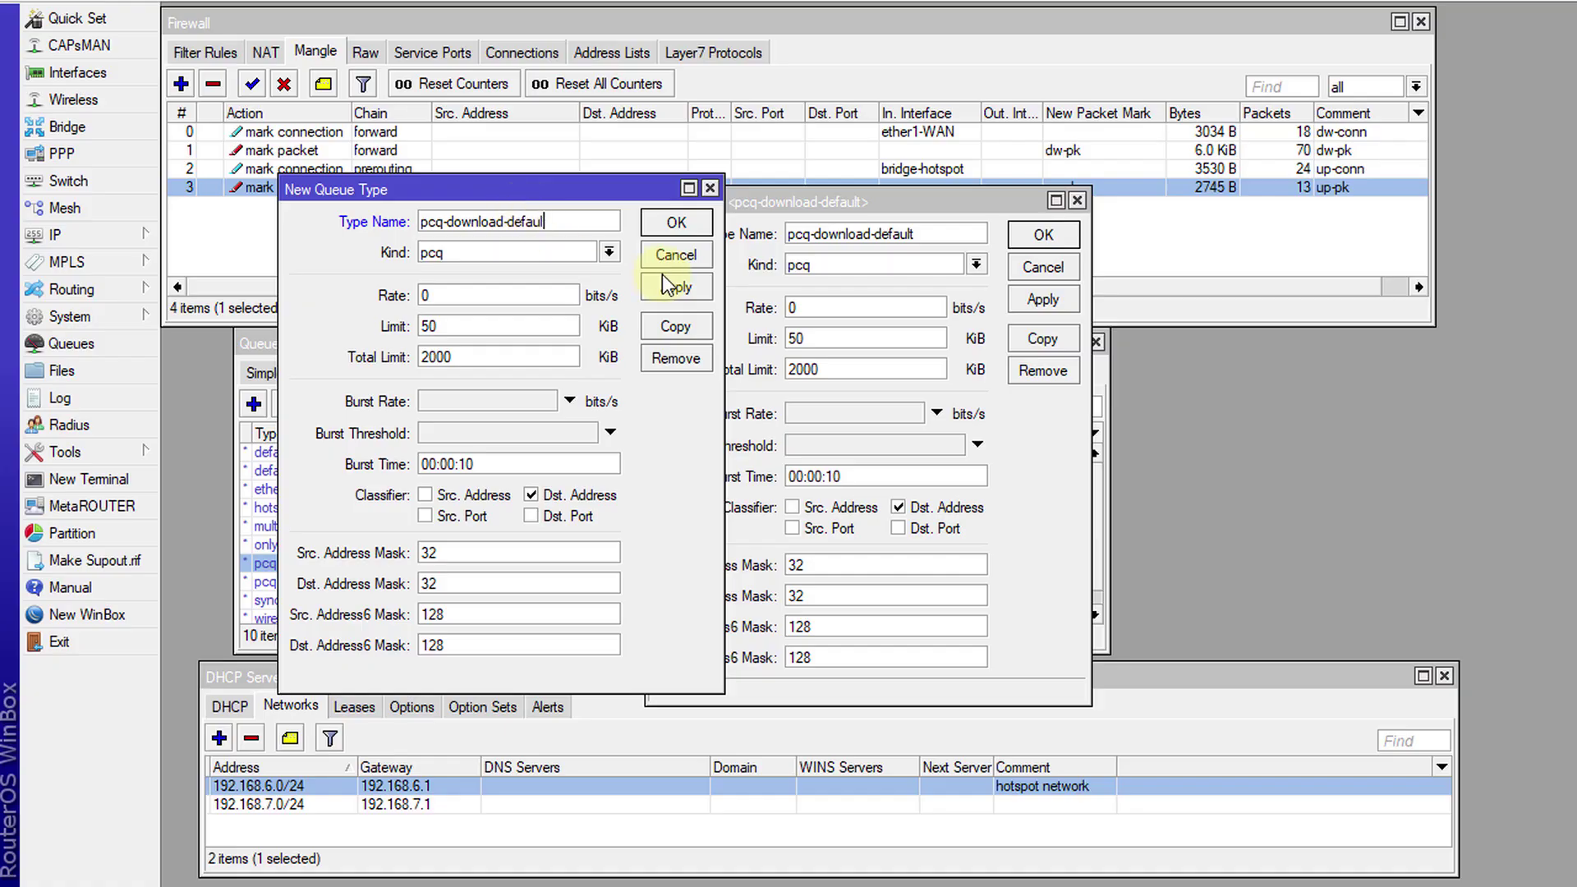
pyautogui.press('BackSpace')
pyautogui.press('BackSpace')
pyautogui.press('BackSpace')
pyautogui.press('BackSpace')
pyautogui.press('BackSpace')
pyautogui.press('BackSpace')
pyautogui.write('2M')
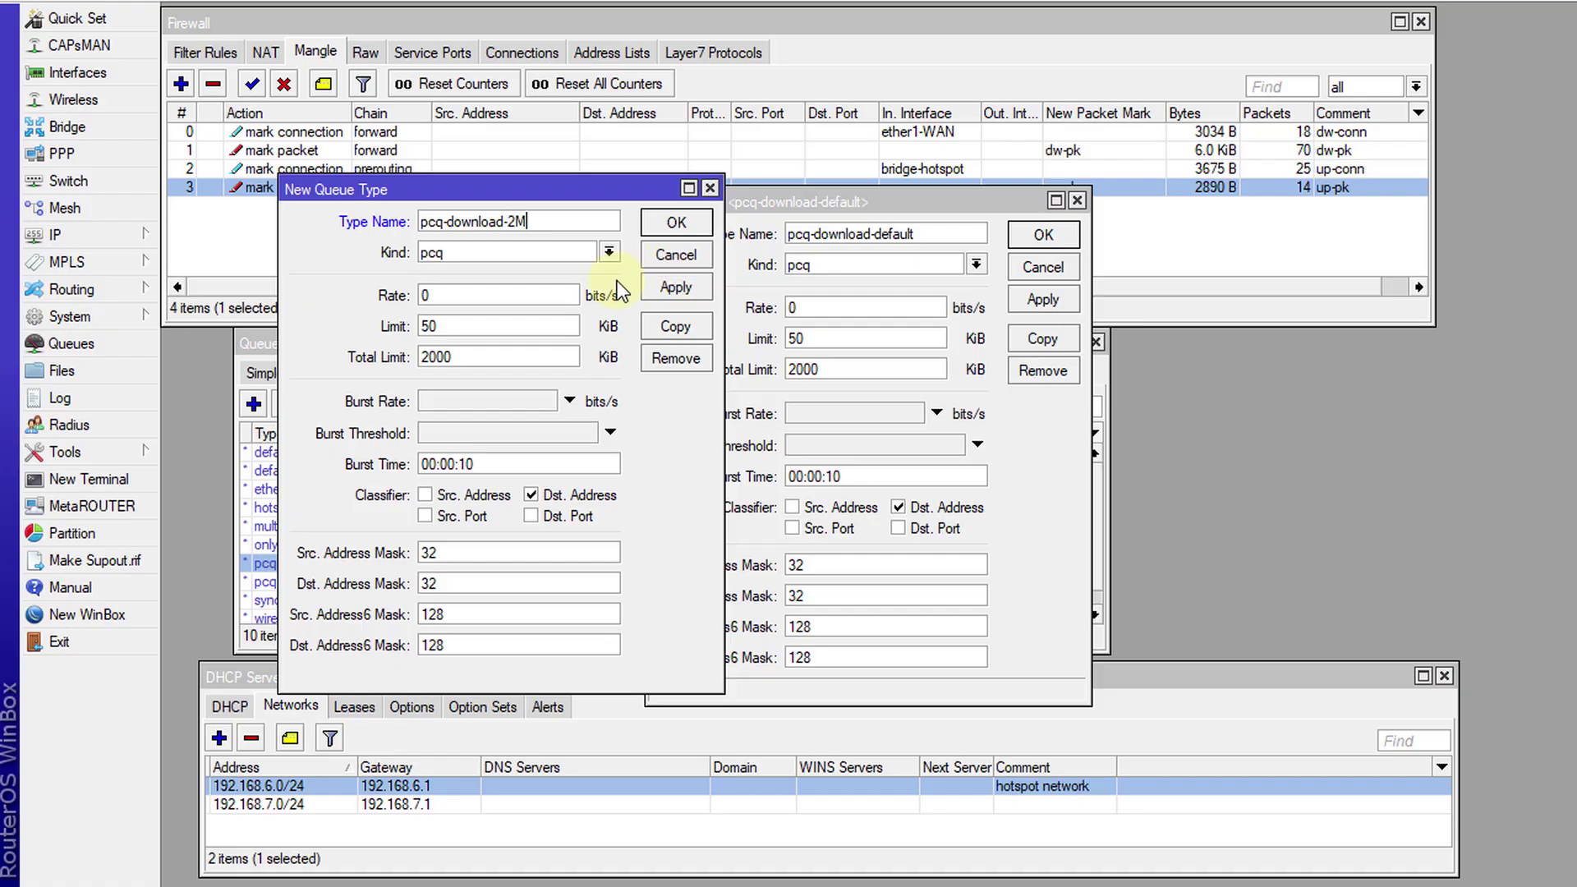
# Step: Set the rate of pcq-download-2M to 2M, save it and close the default download queue type
pyautogui.doubleClick(463, 294)
pyautogui.write('2M')
pyautogui.click(686, 223)
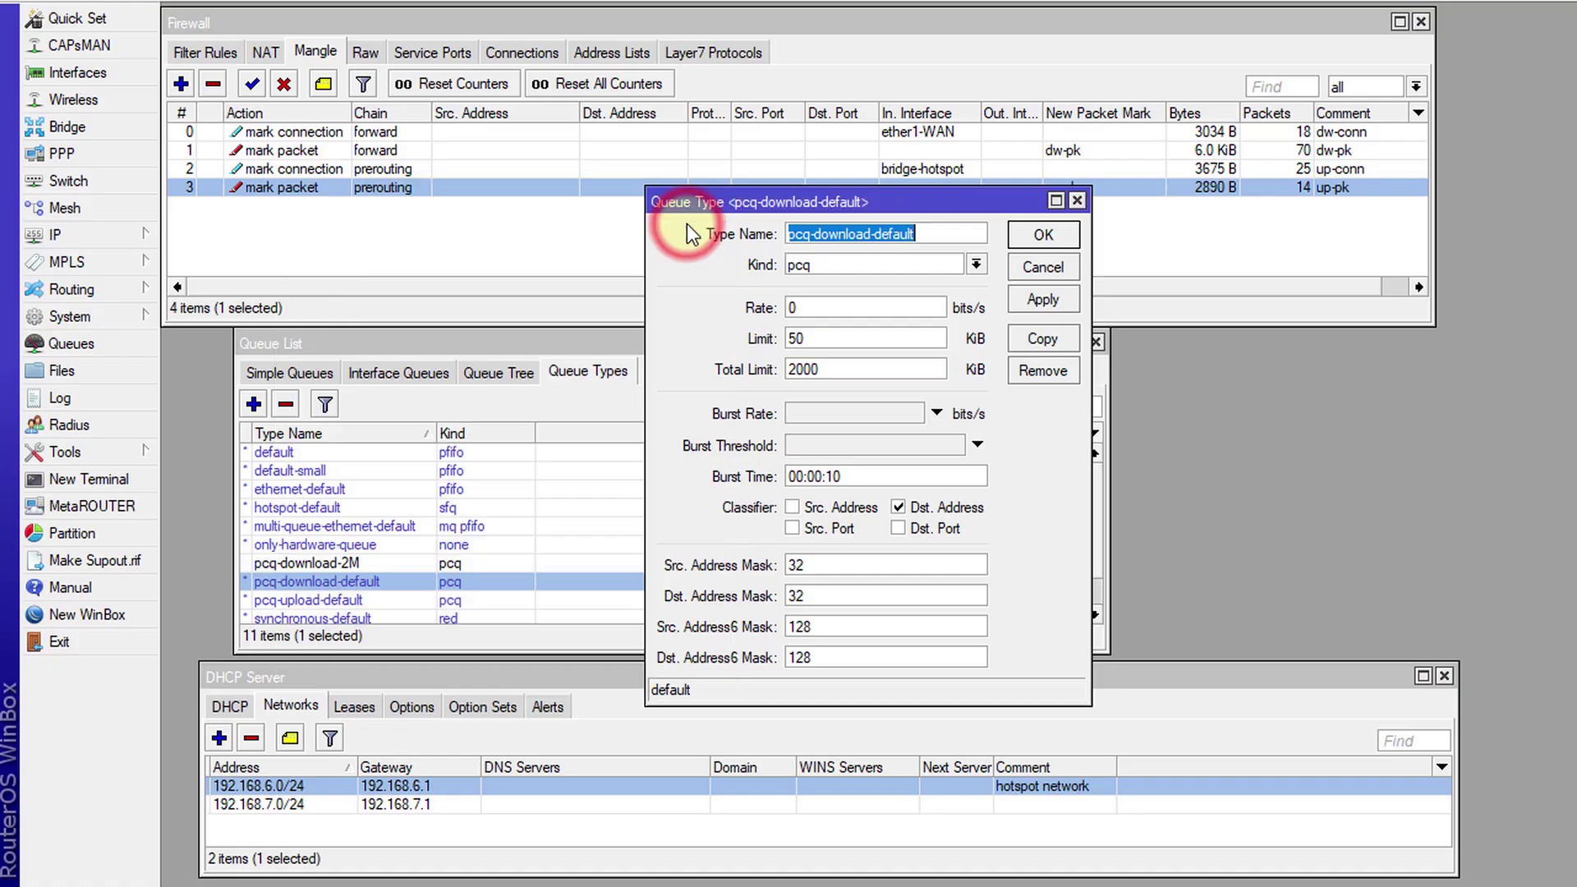
pyautogui.click(1033, 233)
# Step: Copy the pcq-upload-default queue type and name the copy pcq-upload-256k
pyautogui.scroll(-1, 420, 568)
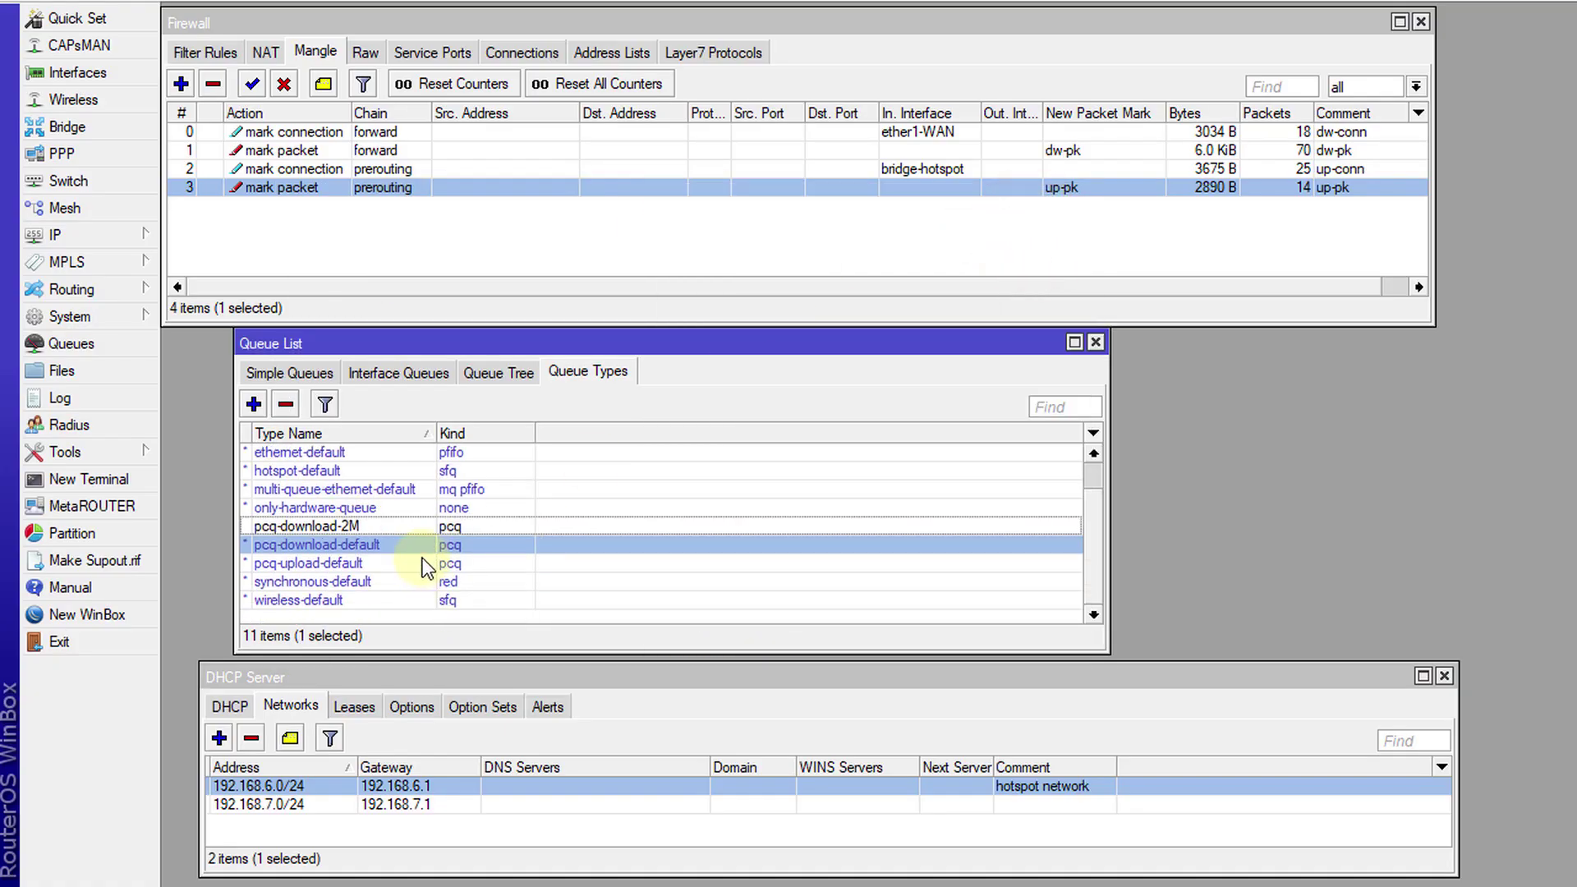
pyautogui.click(344, 563)
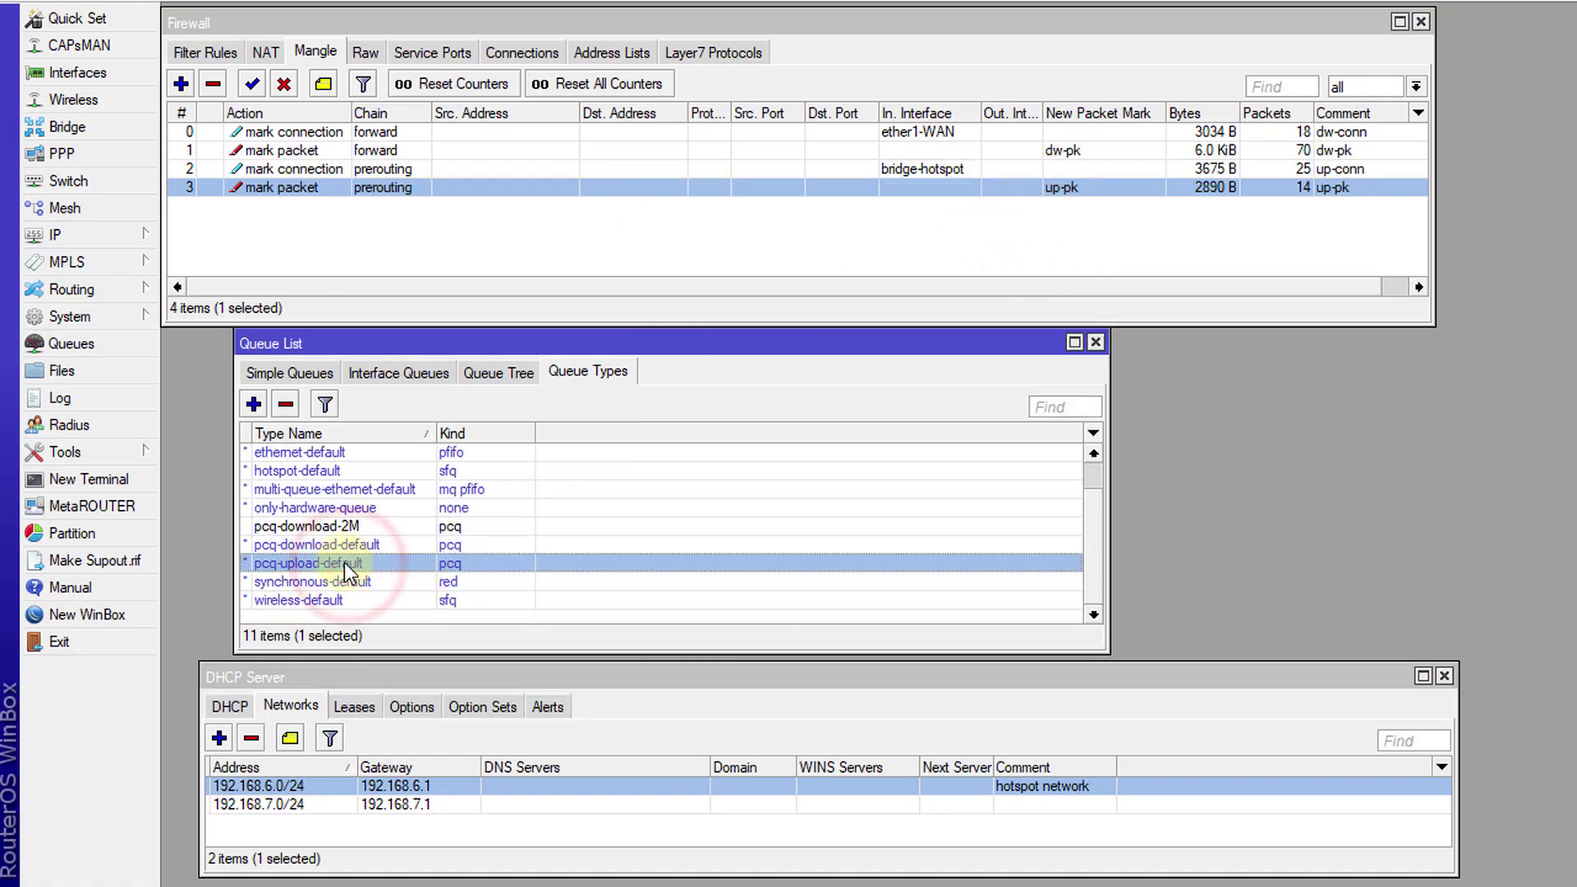
pyautogui.doubleClick(343, 564)
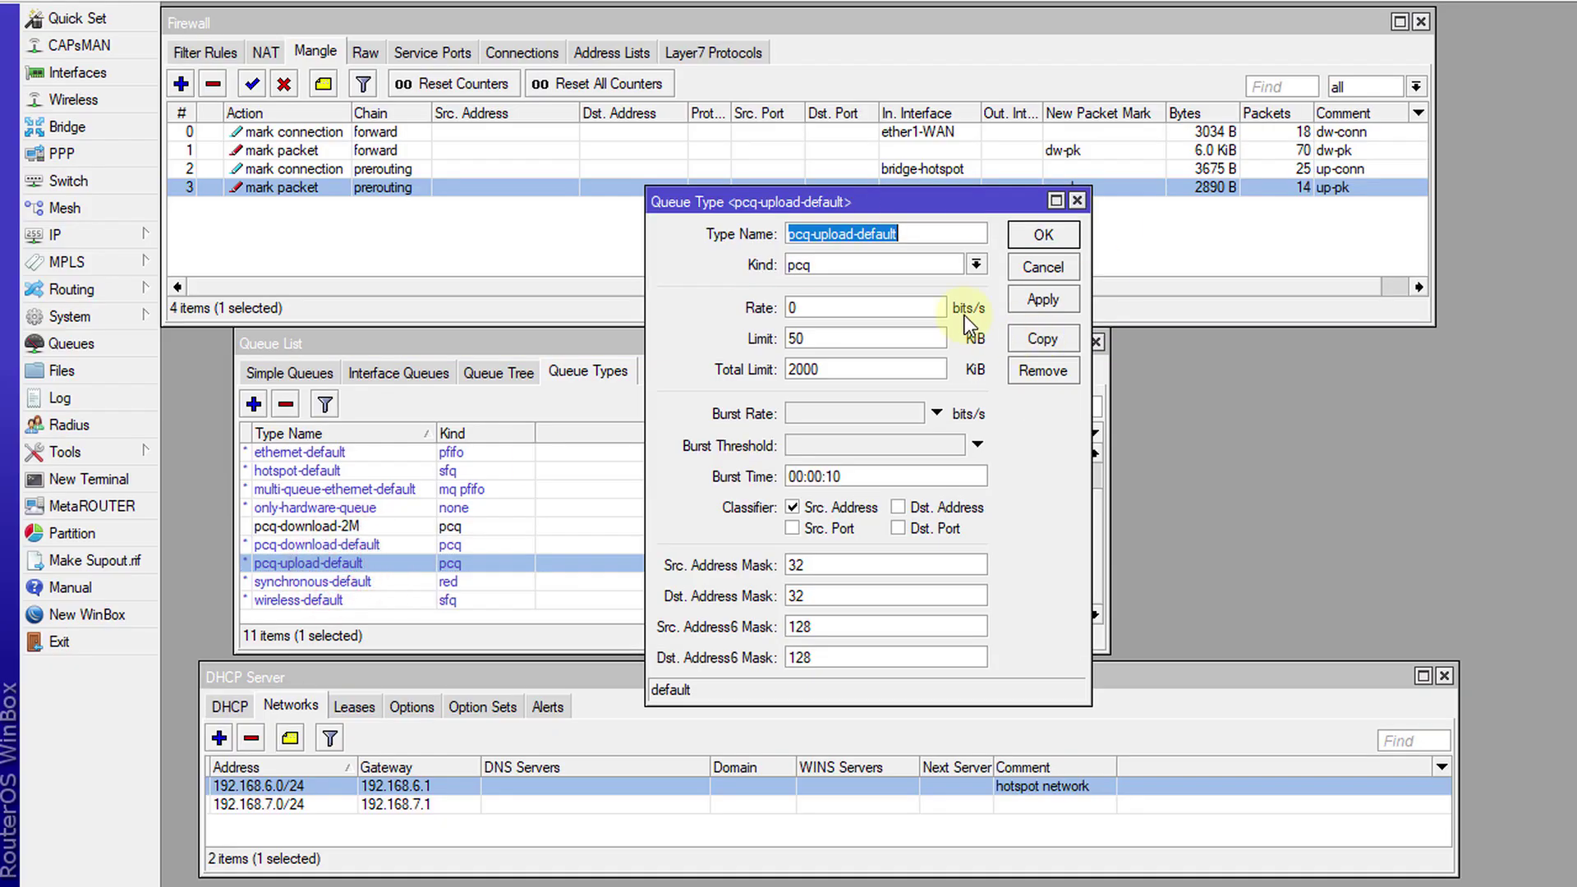
pyautogui.click(1036, 341)
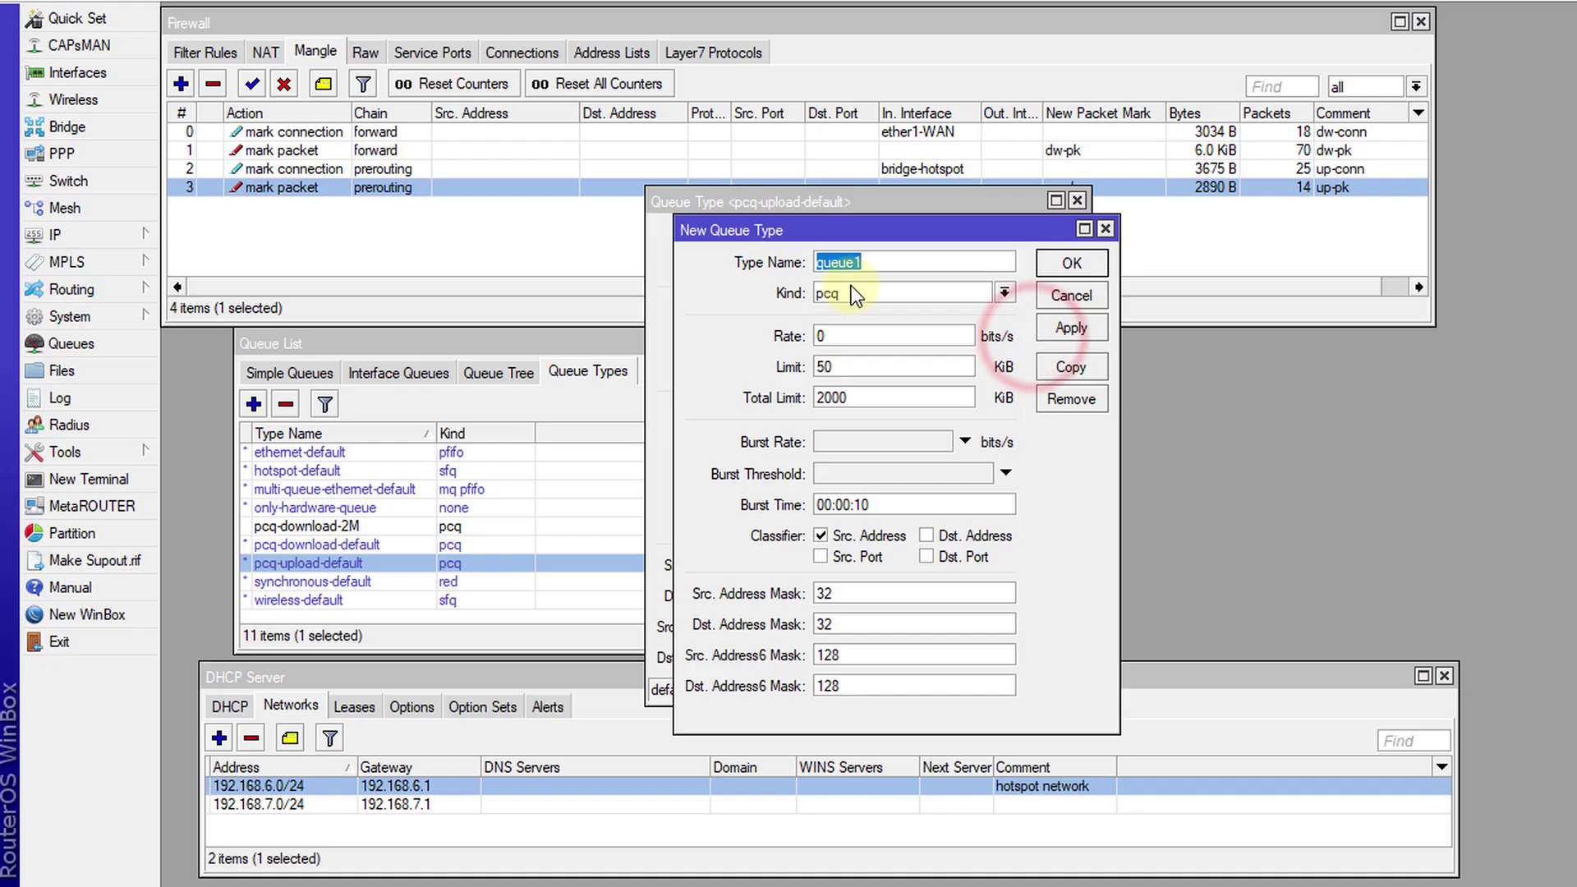
pyautogui.click(862, 262)
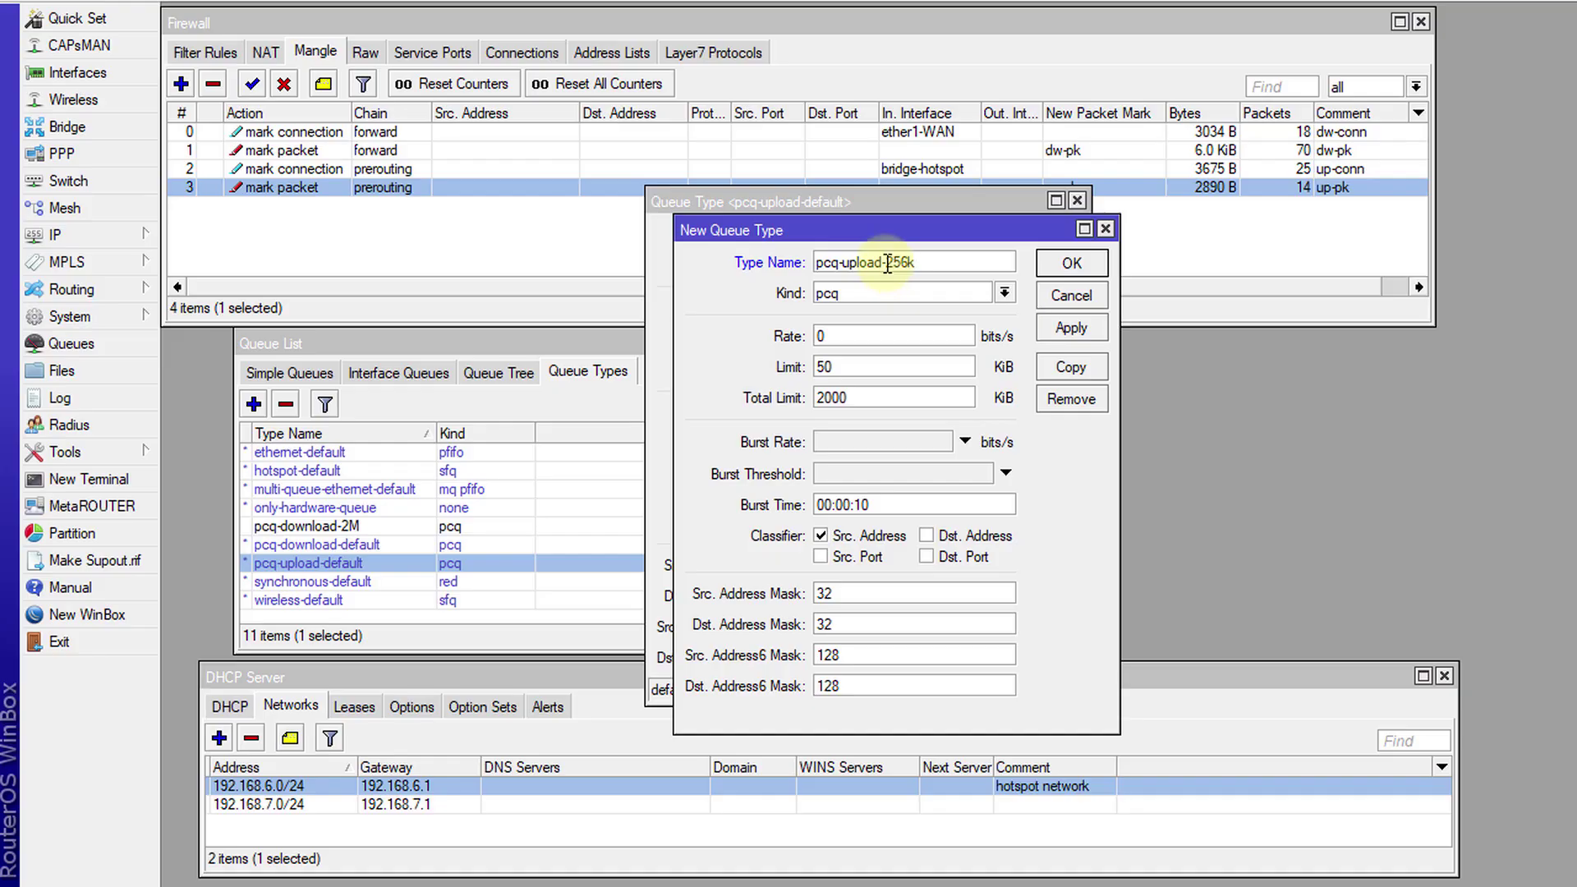
# Step: Set the rate of pcq-upload-256k to 256k, save it and close the default upload queue type
pyautogui.doubleClick(858, 335)
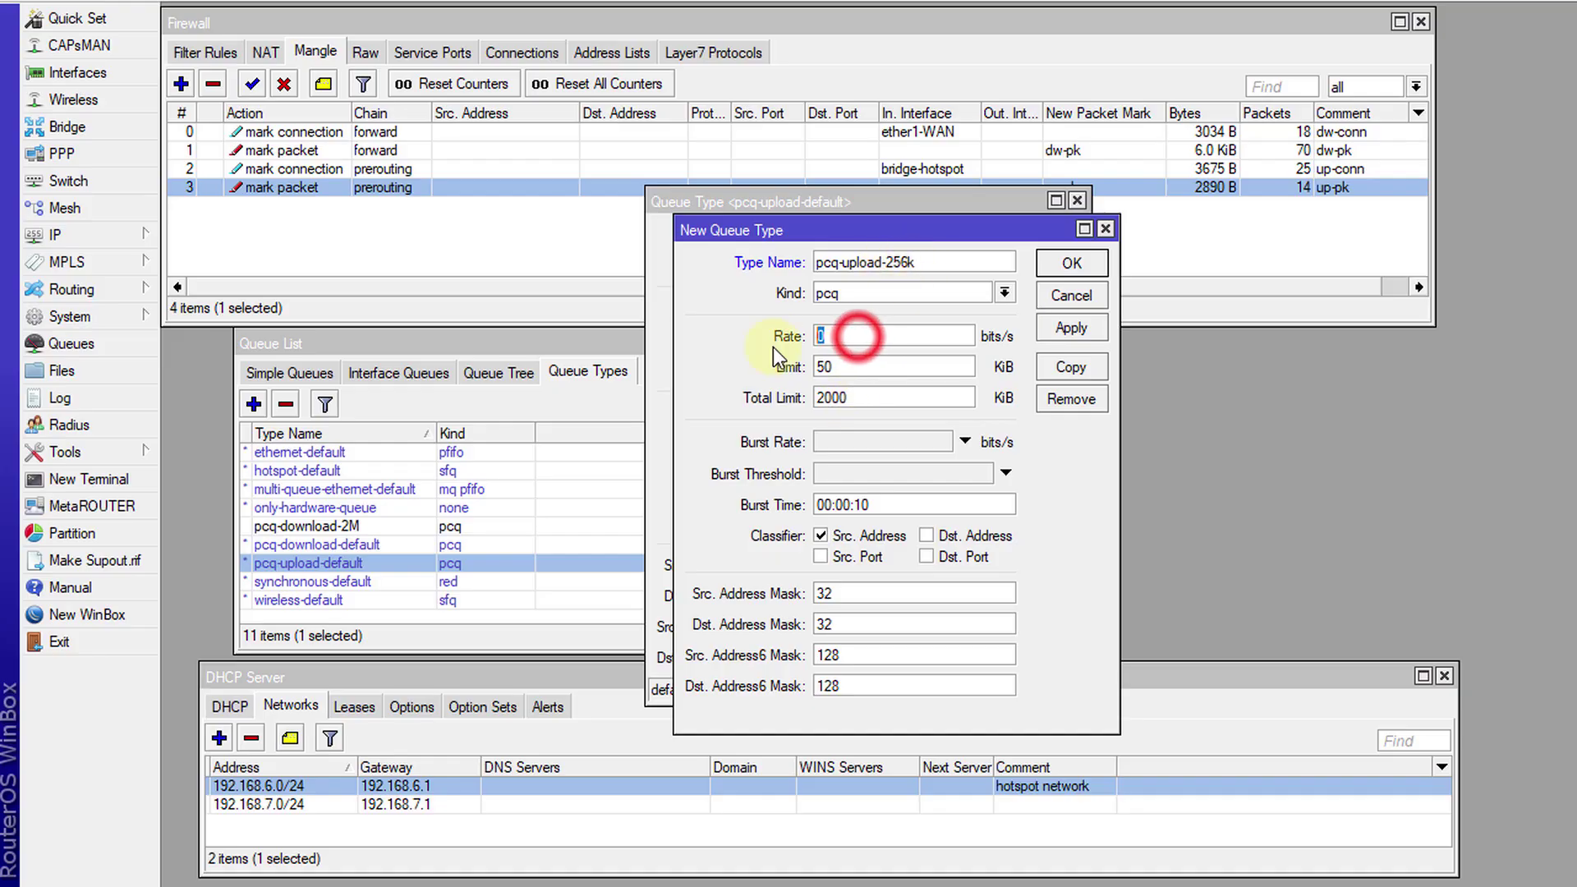
pyautogui.write('256k')
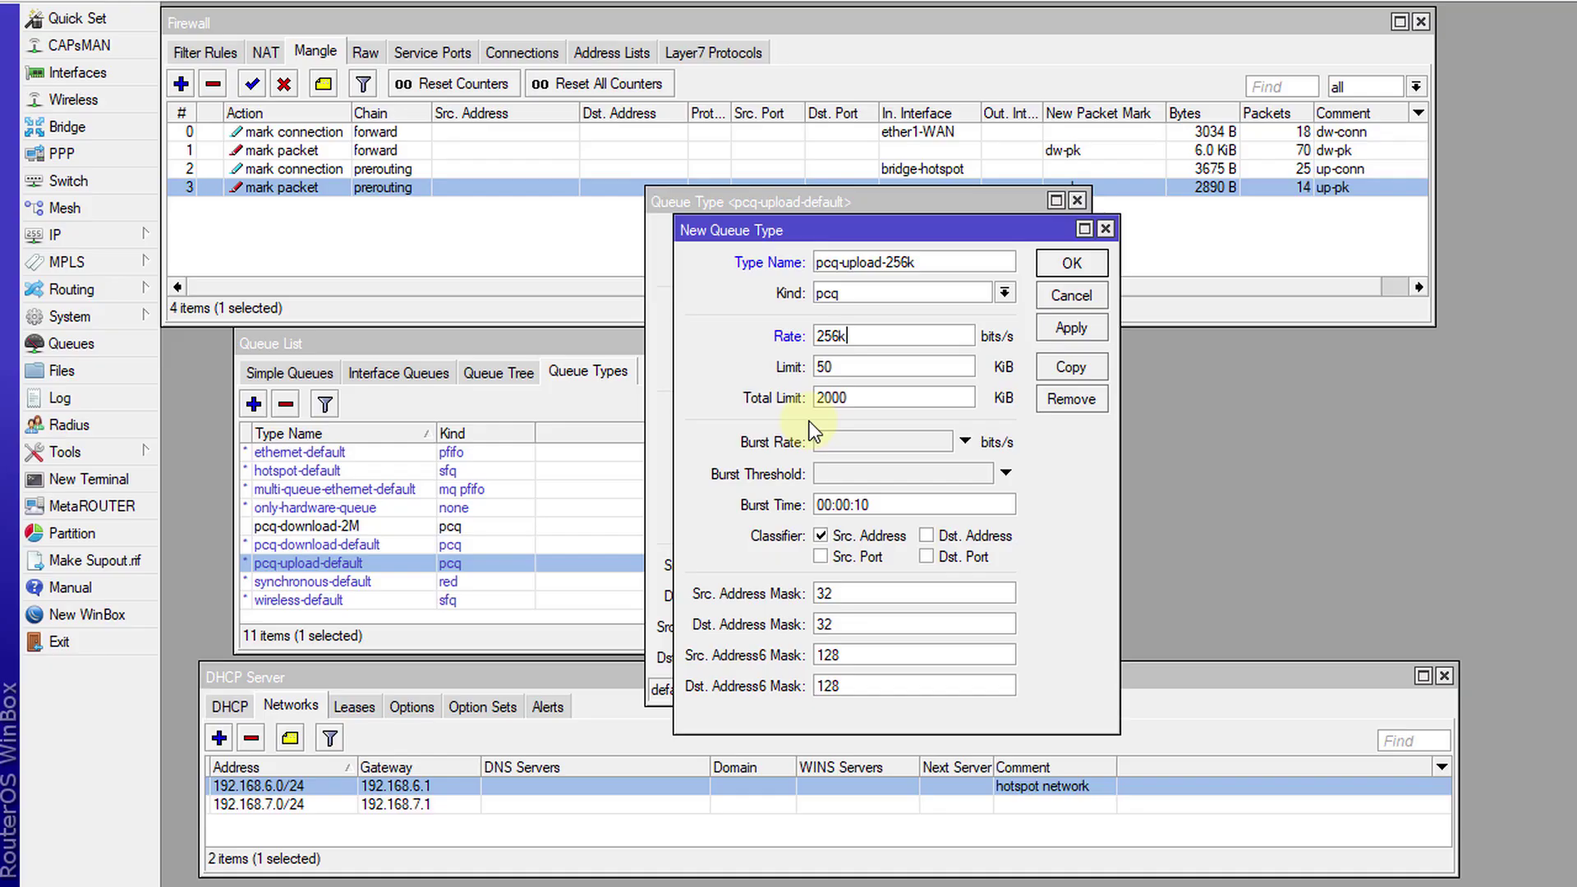
pyautogui.click(1053, 269)
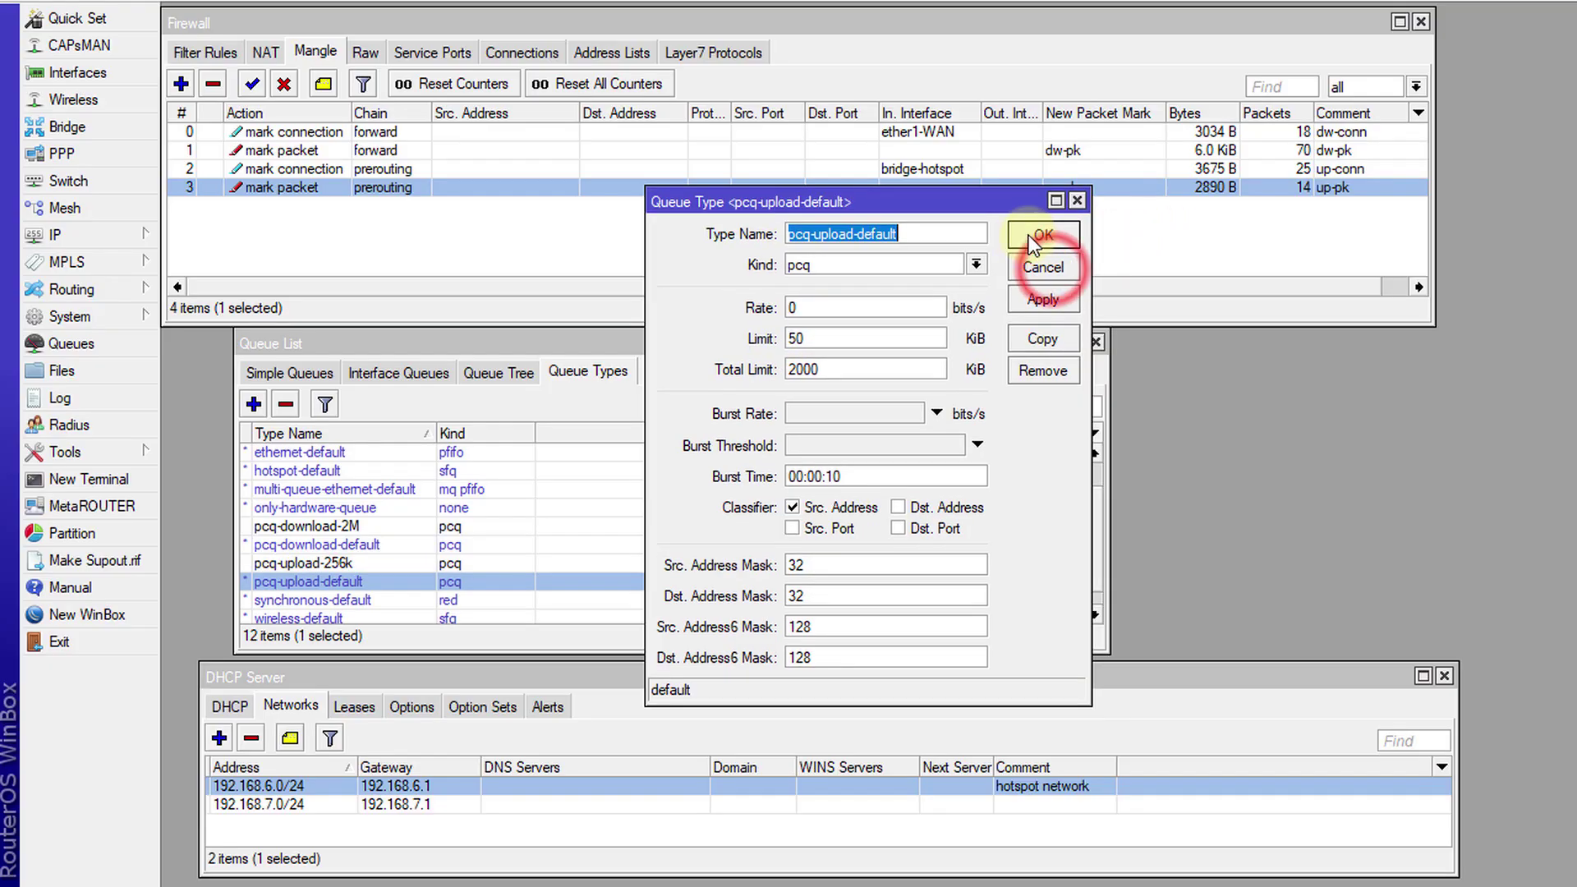
pyautogui.click(1028, 235)
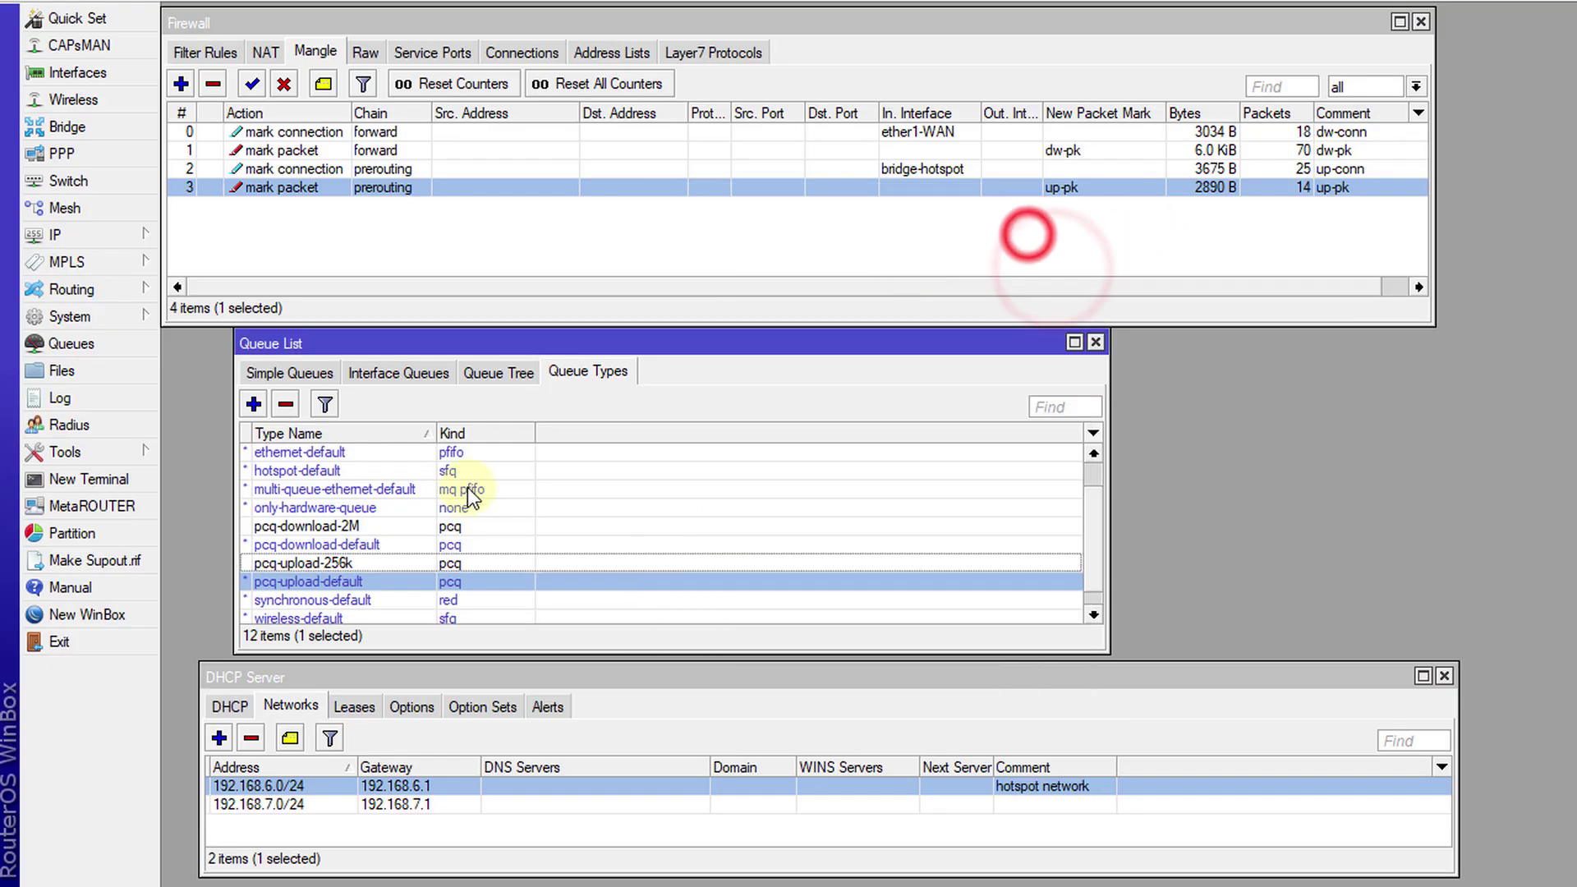
pyautogui.click(345, 527)
pyautogui.click(342, 562)
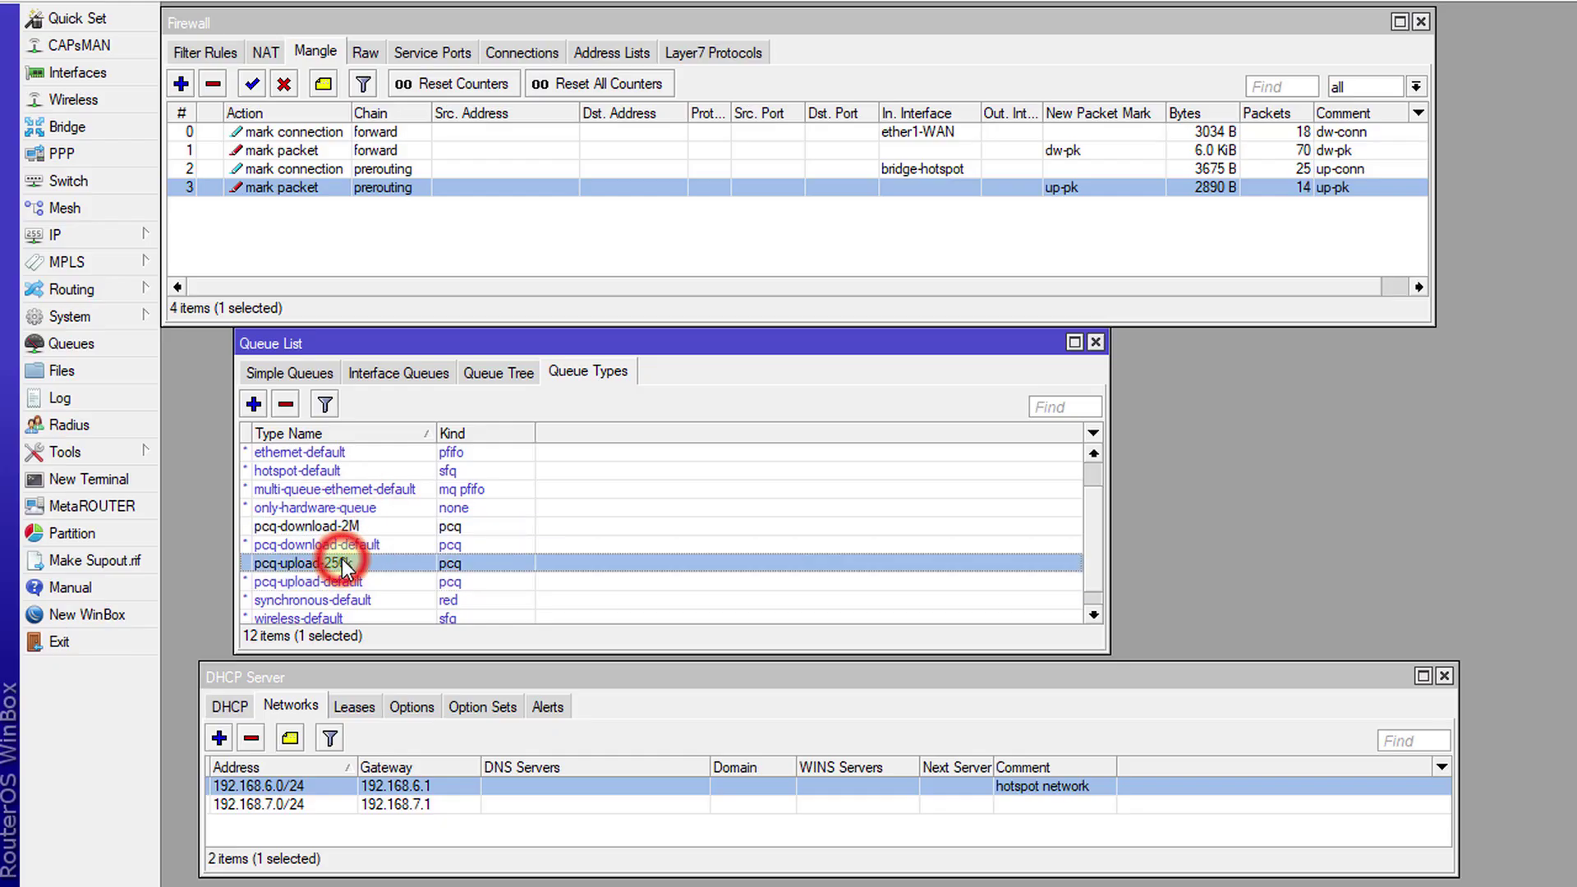
pyautogui.click(293, 376)
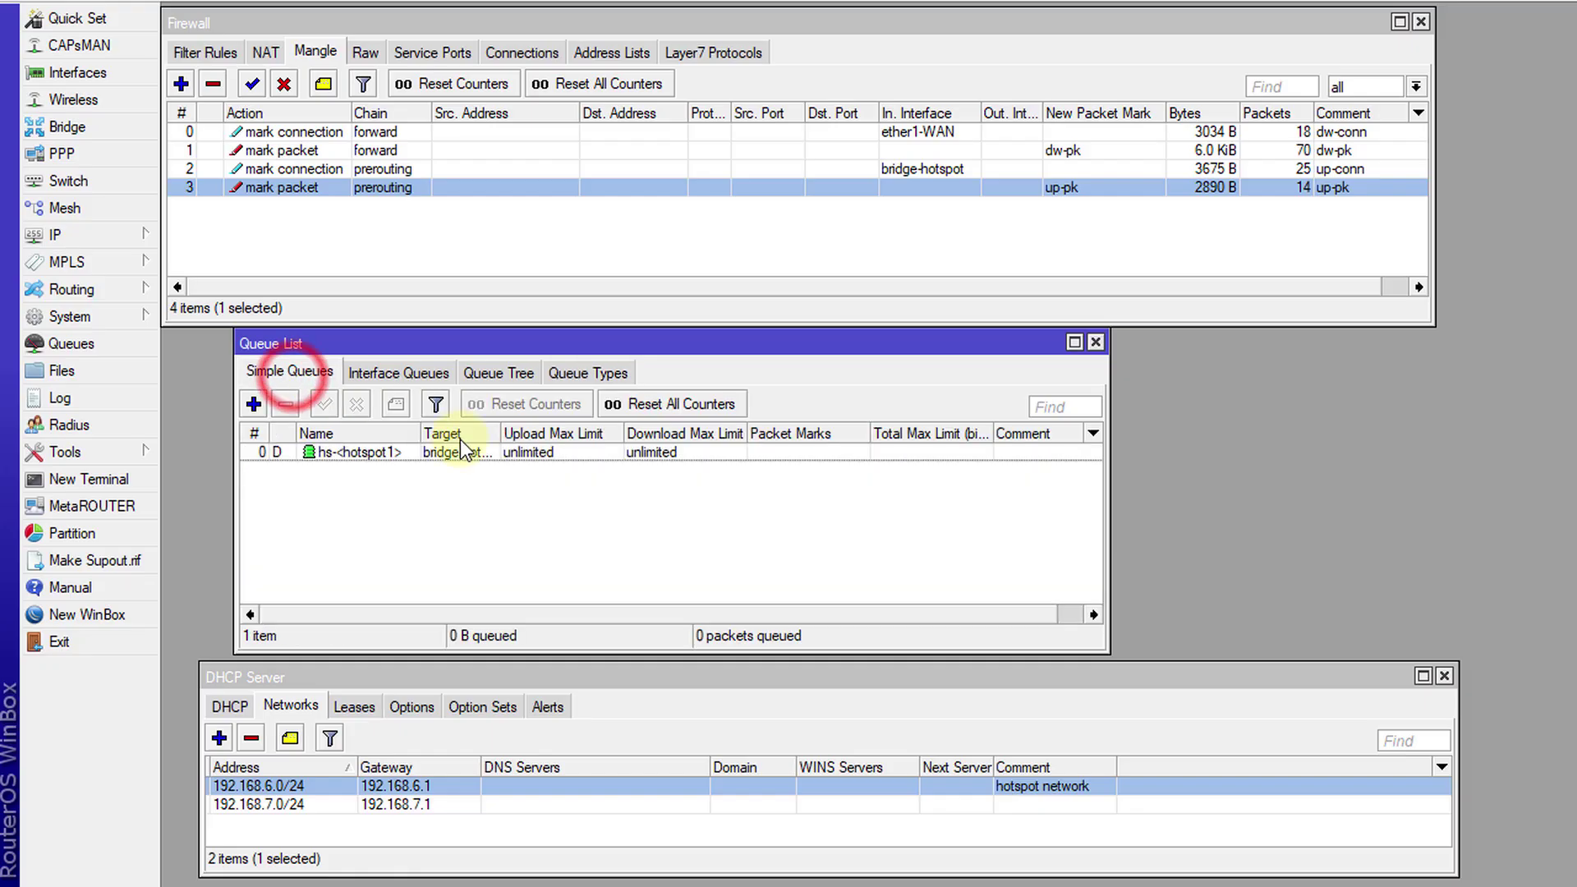
# Step: Start a new queue tree entry and name it Download
pyautogui.click(491, 372)
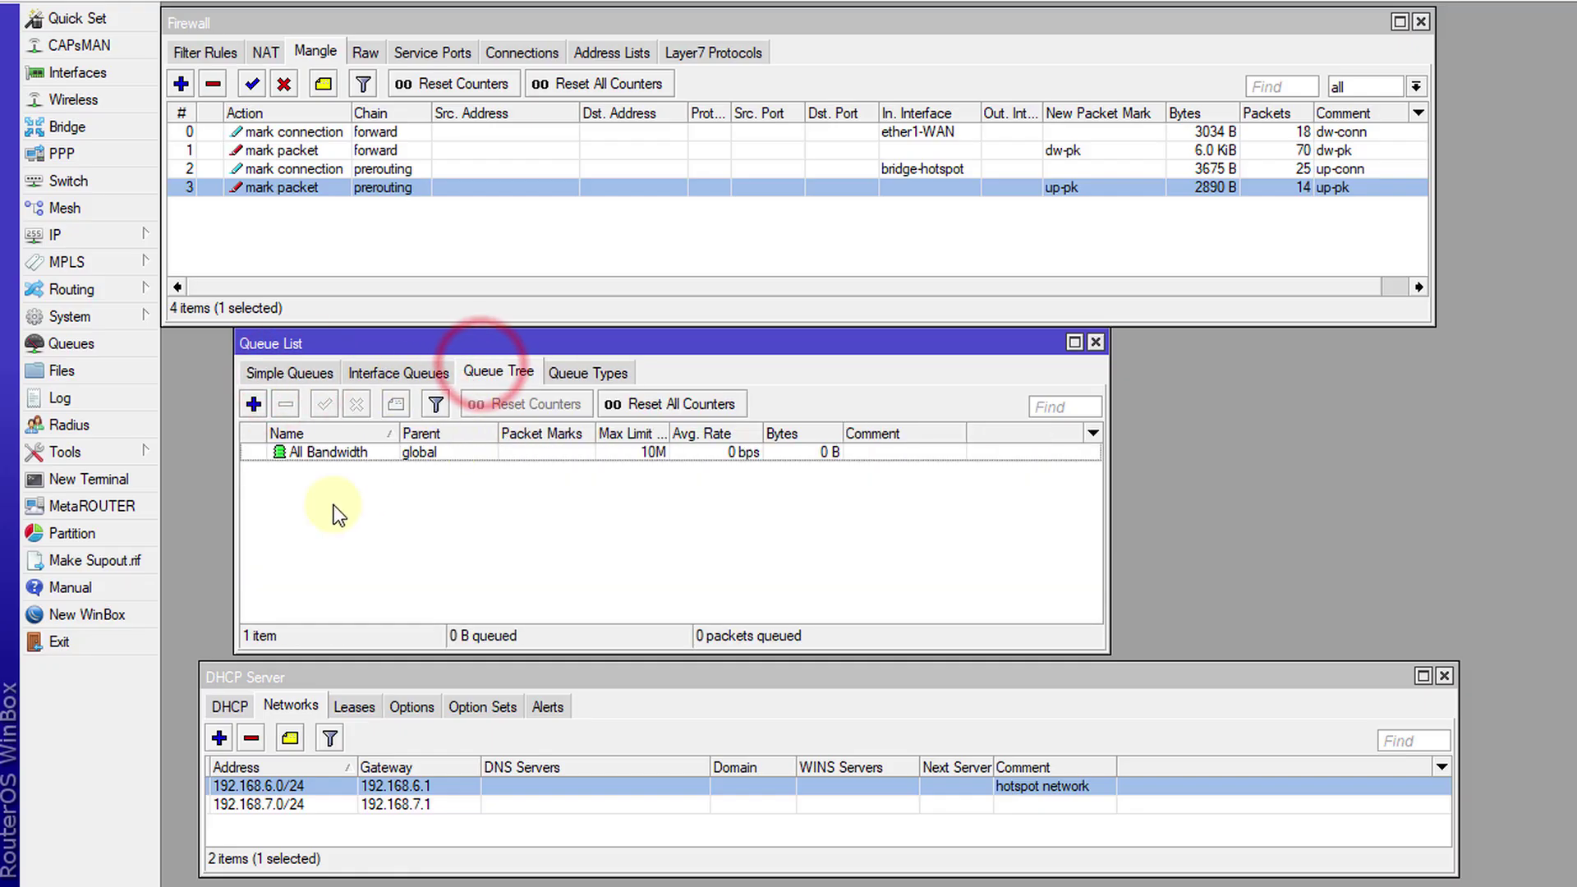
pyautogui.click(251, 404)
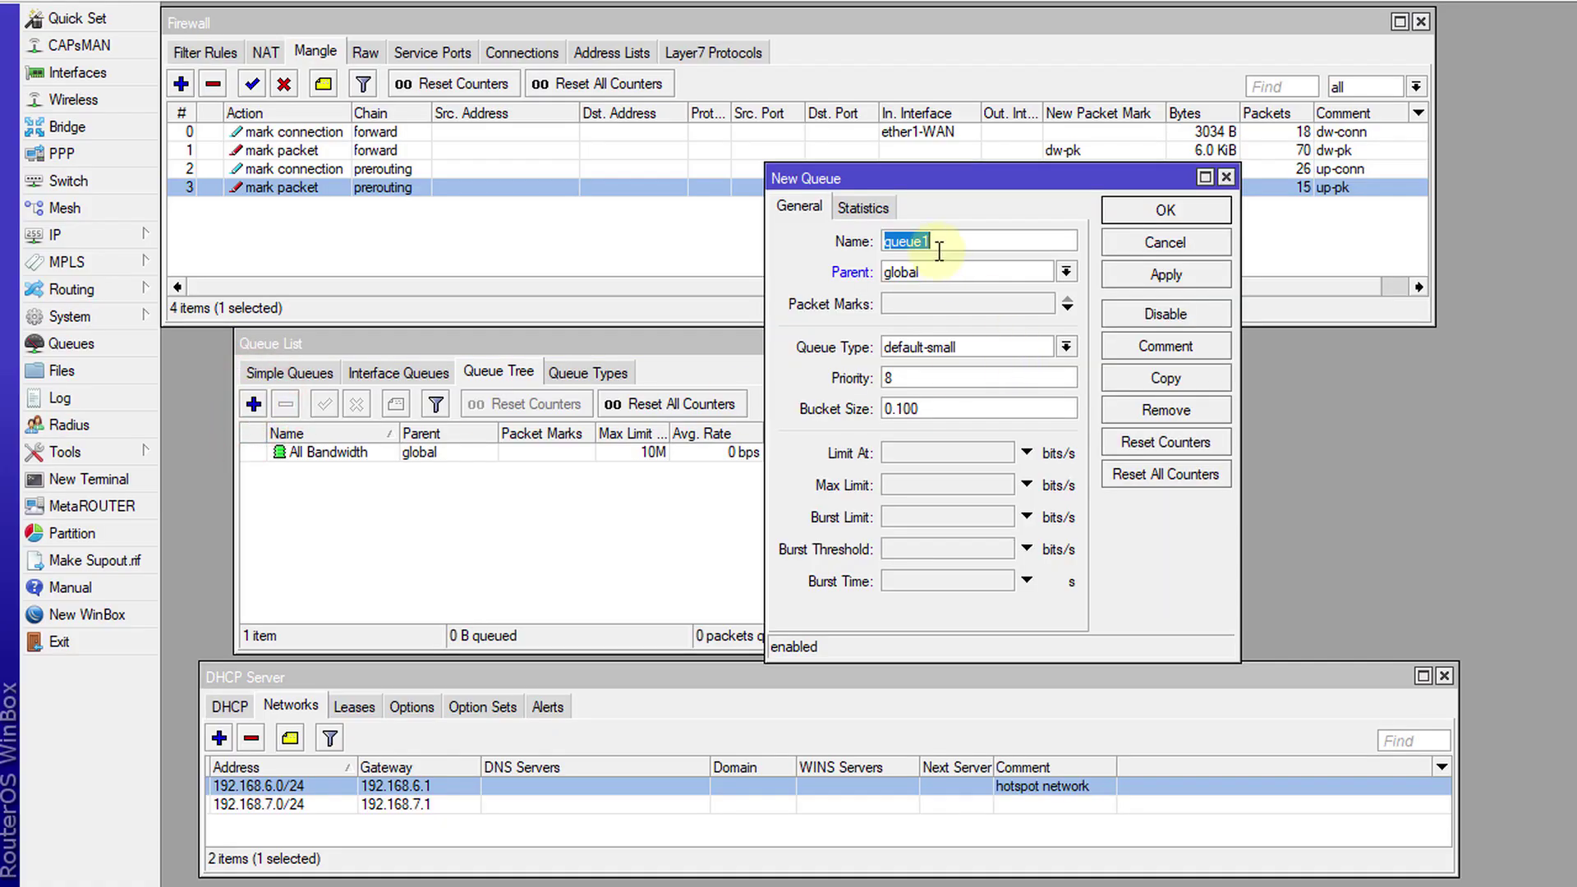
pyautogui.write('Download')
pyautogui.click(938, 452)
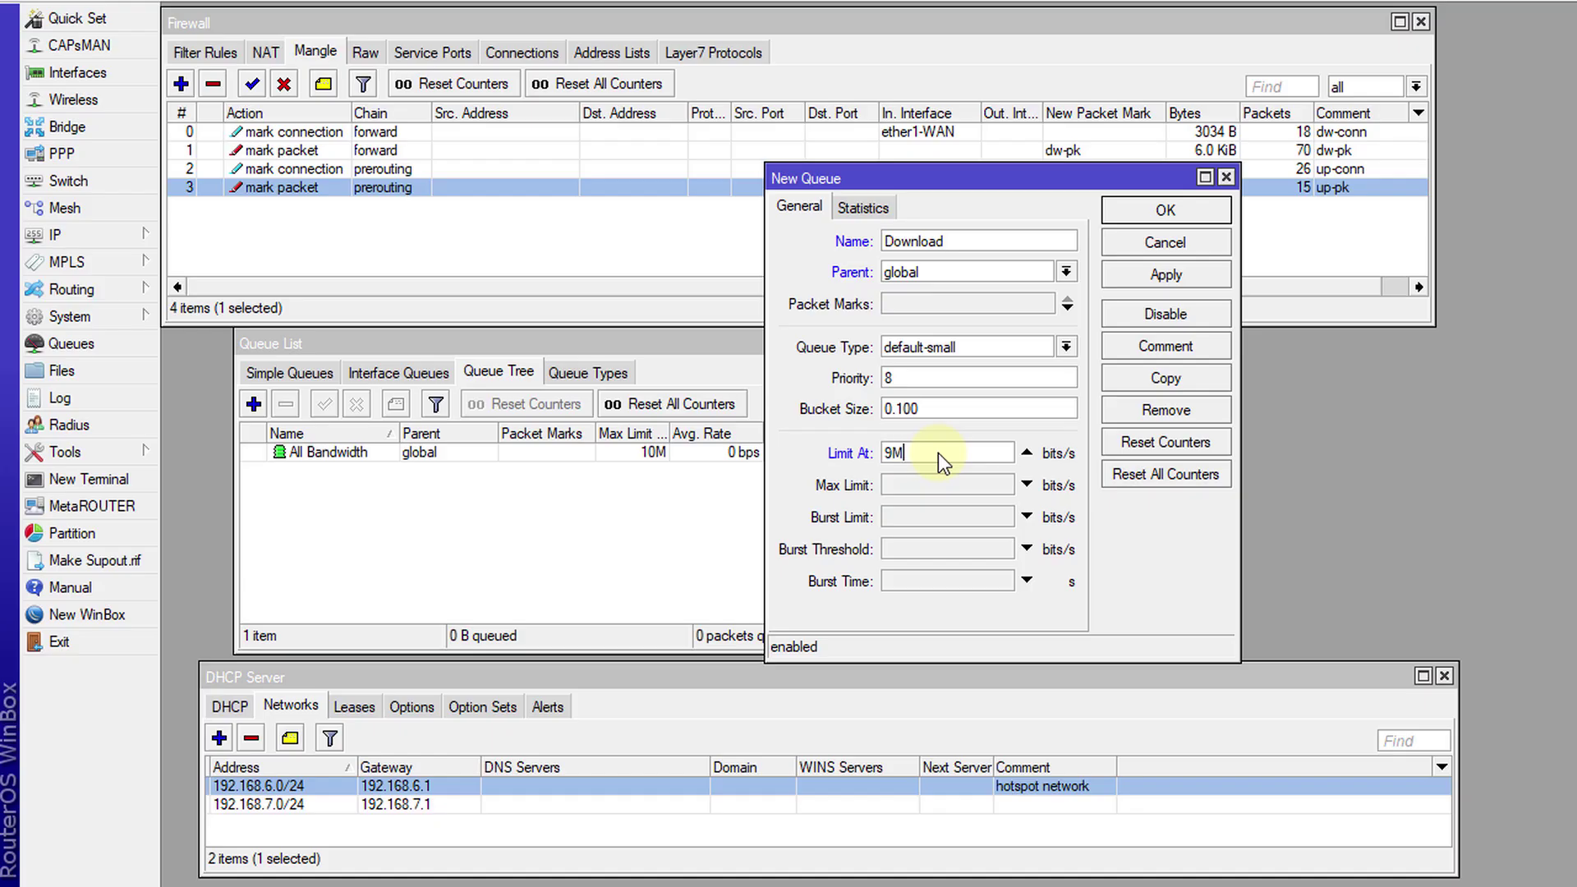
pyautogui.doubleClick(938, 451)
pyautogui.press('BackSpace')
pyautogui.click(1027, 454)
# Step: Set the Download queue's max limit to 9M and save the queue
pyautogui.click(939, 481)
pyautogui.write('9M')
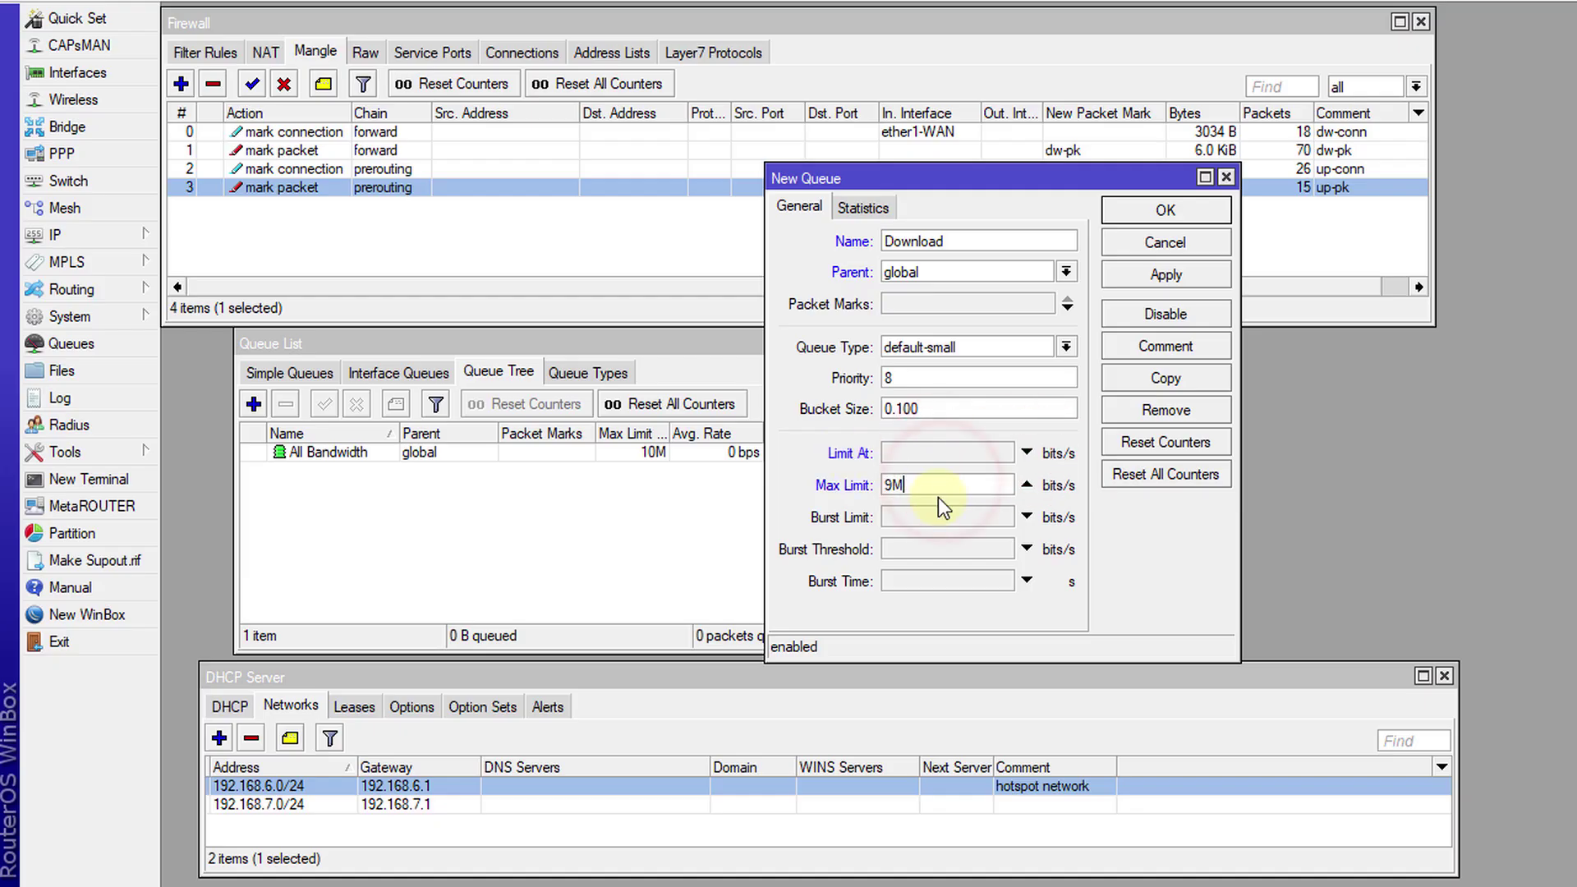
pyautogui.click(1132, 215)
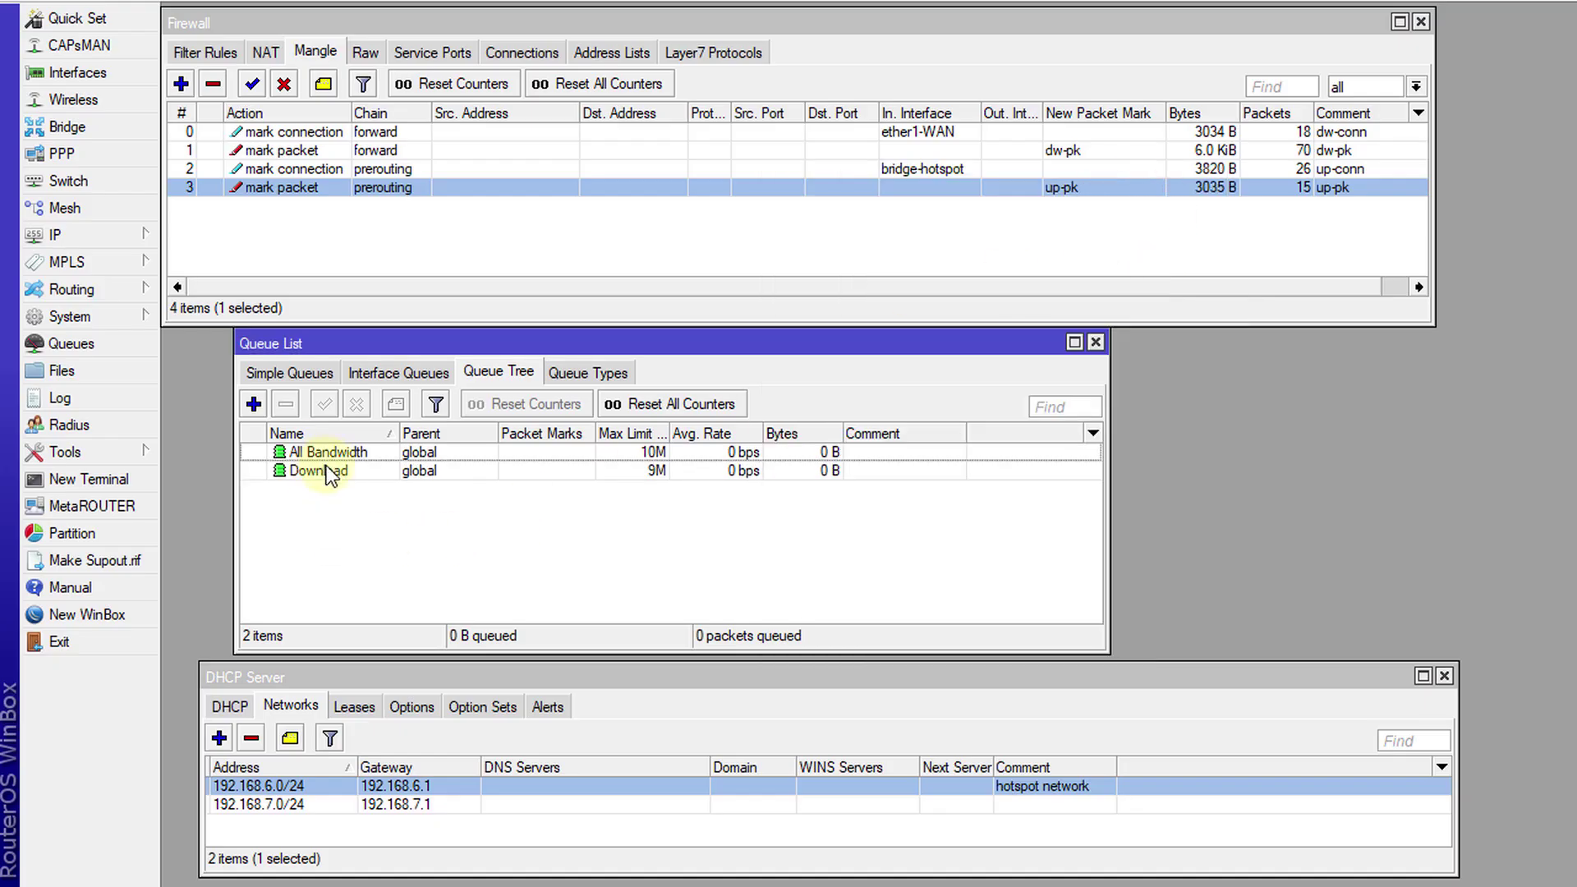
# Step: Change the Download queue's parent to All Bandwidth and save the queue
pyautogui.doubleClick(329, 472)
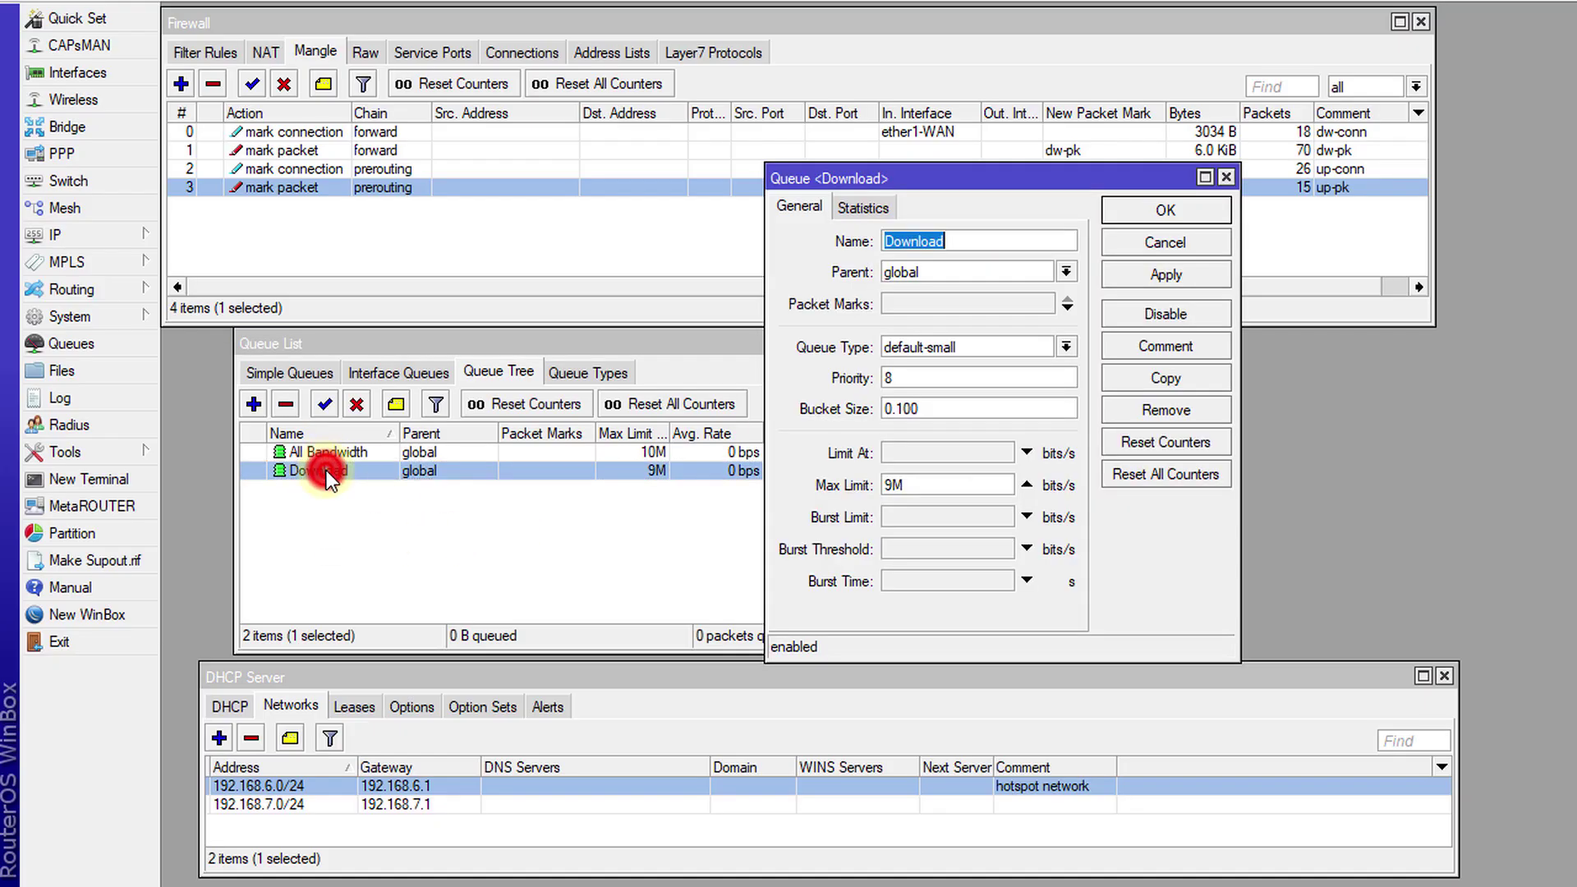
pyautogui.click(1065, 272)
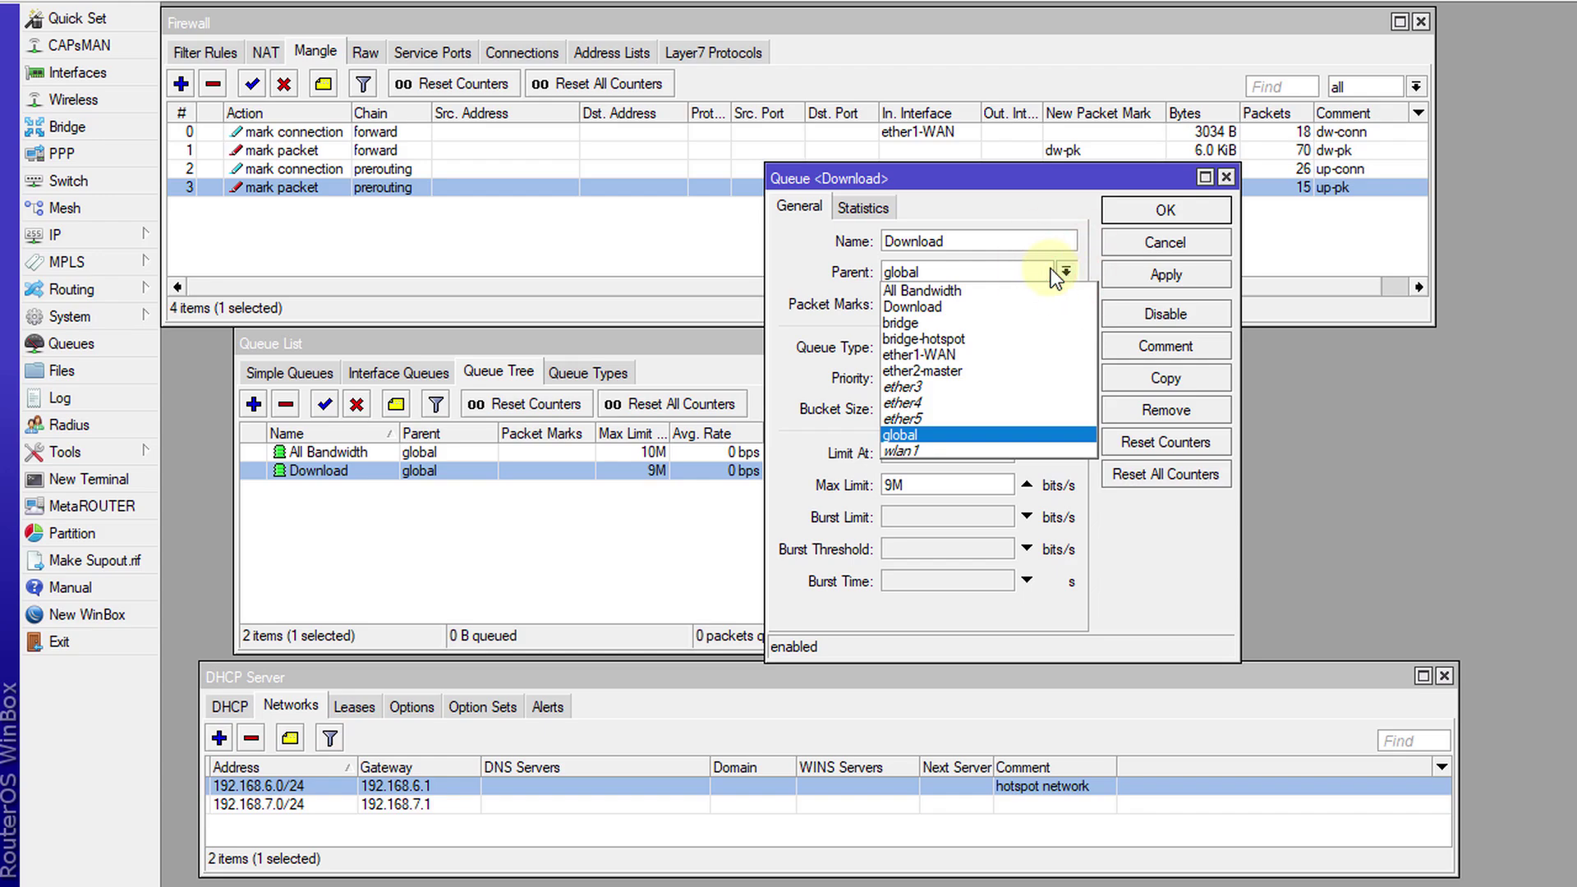
pyautogui.click(945, 290)
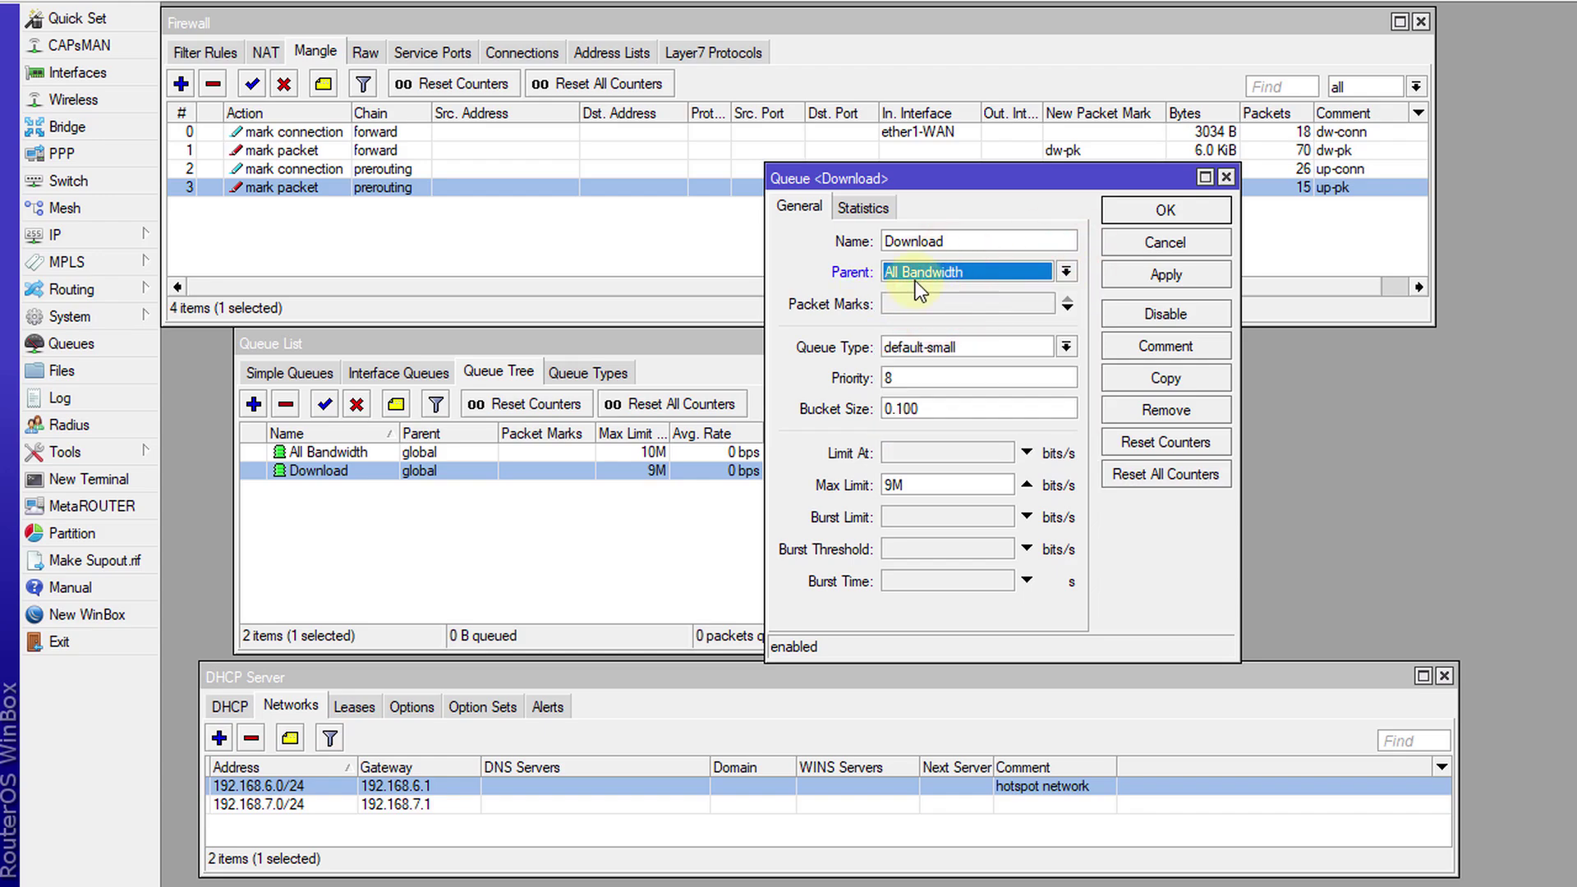
pyautogui.click(1163, 211)
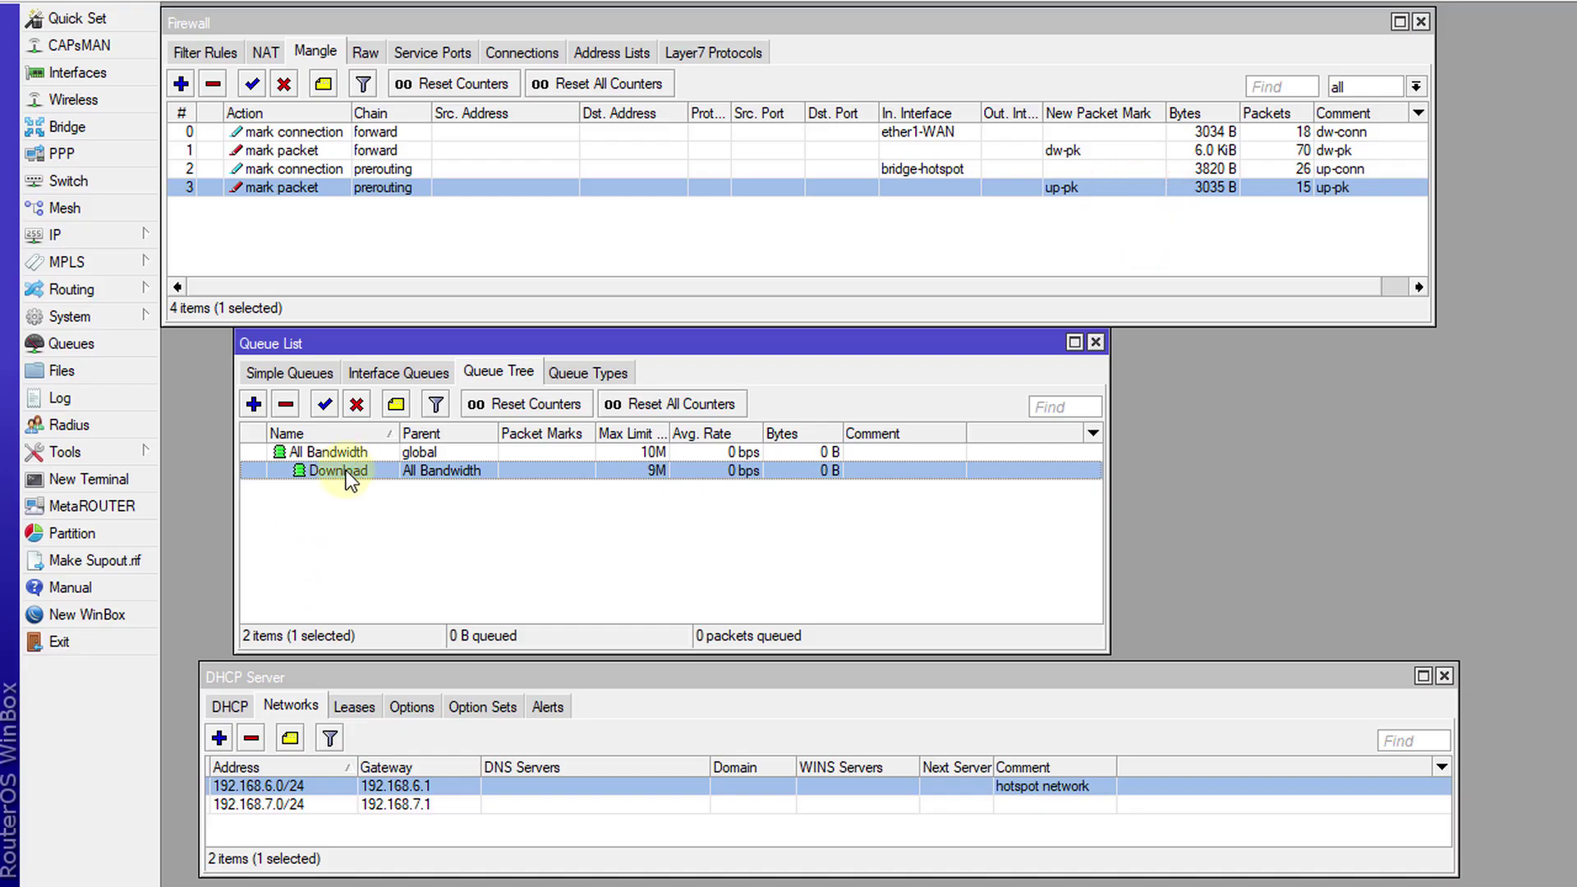
# Step: Start a new queue tree entry named Upload with All Bandwidth as its parent
pyautogui.click(253, 404)
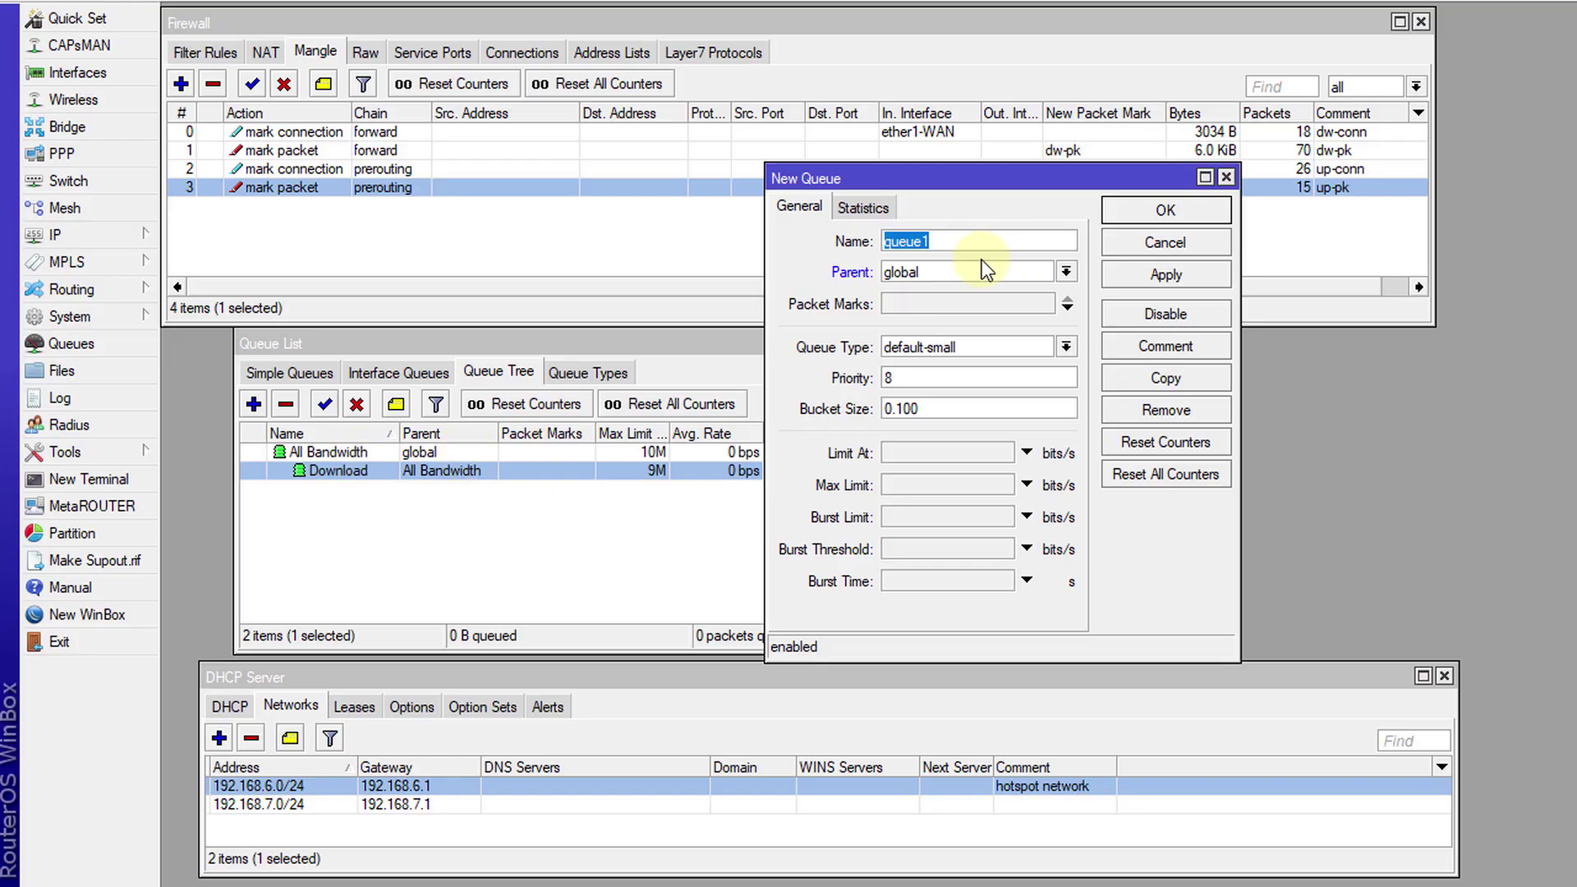
pyautogui.press('BackSpace')
pyautogui.write('Upload')
pyautogui.click(986, 269)
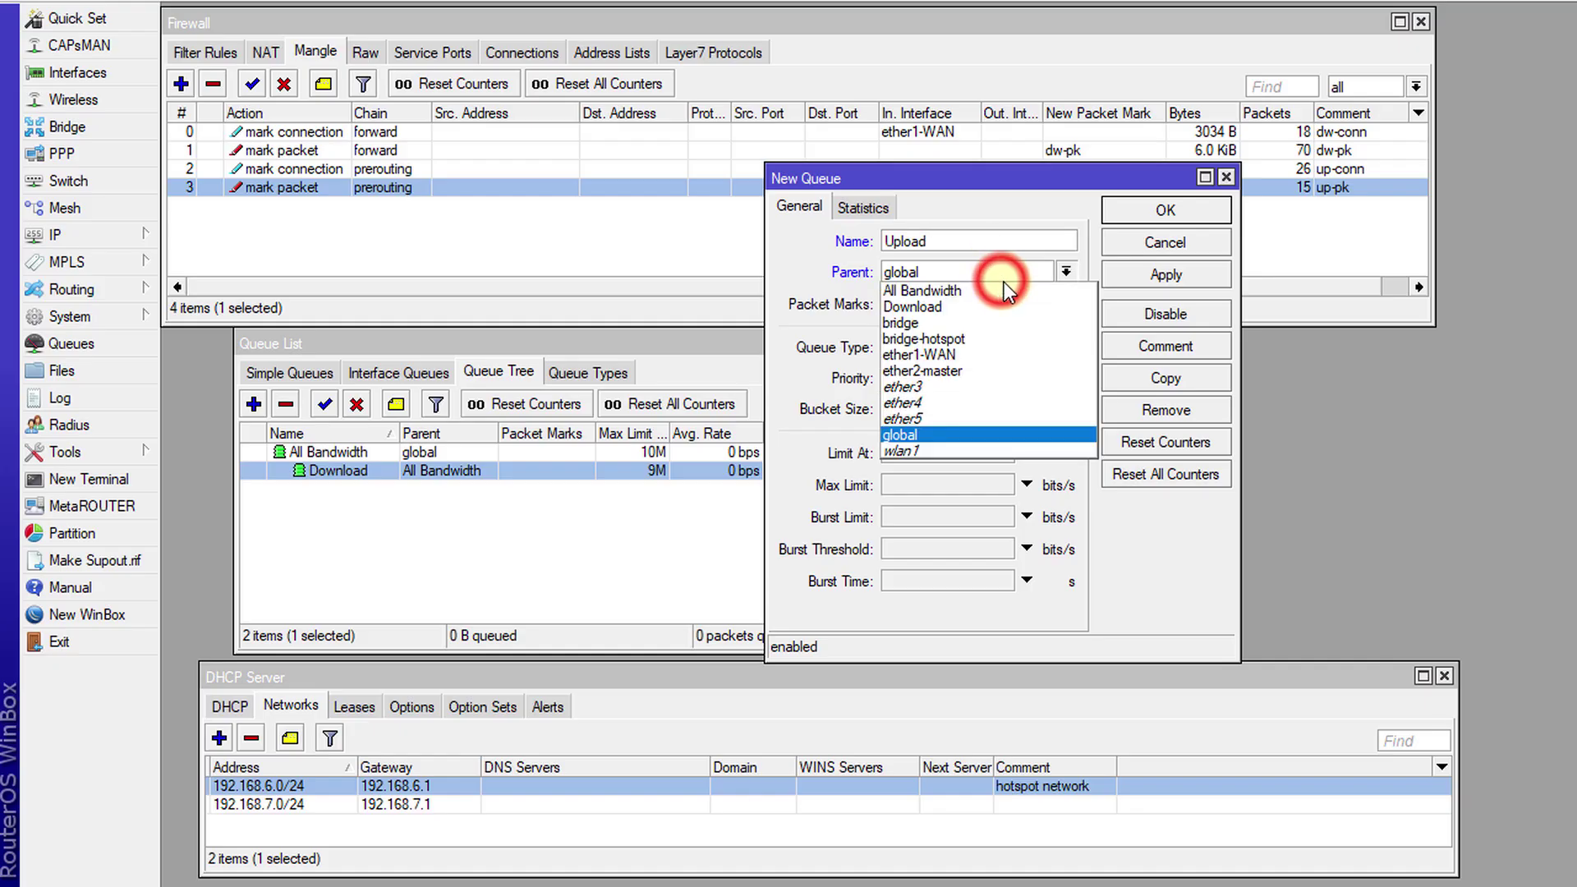
pyautogui.click(992, 290)
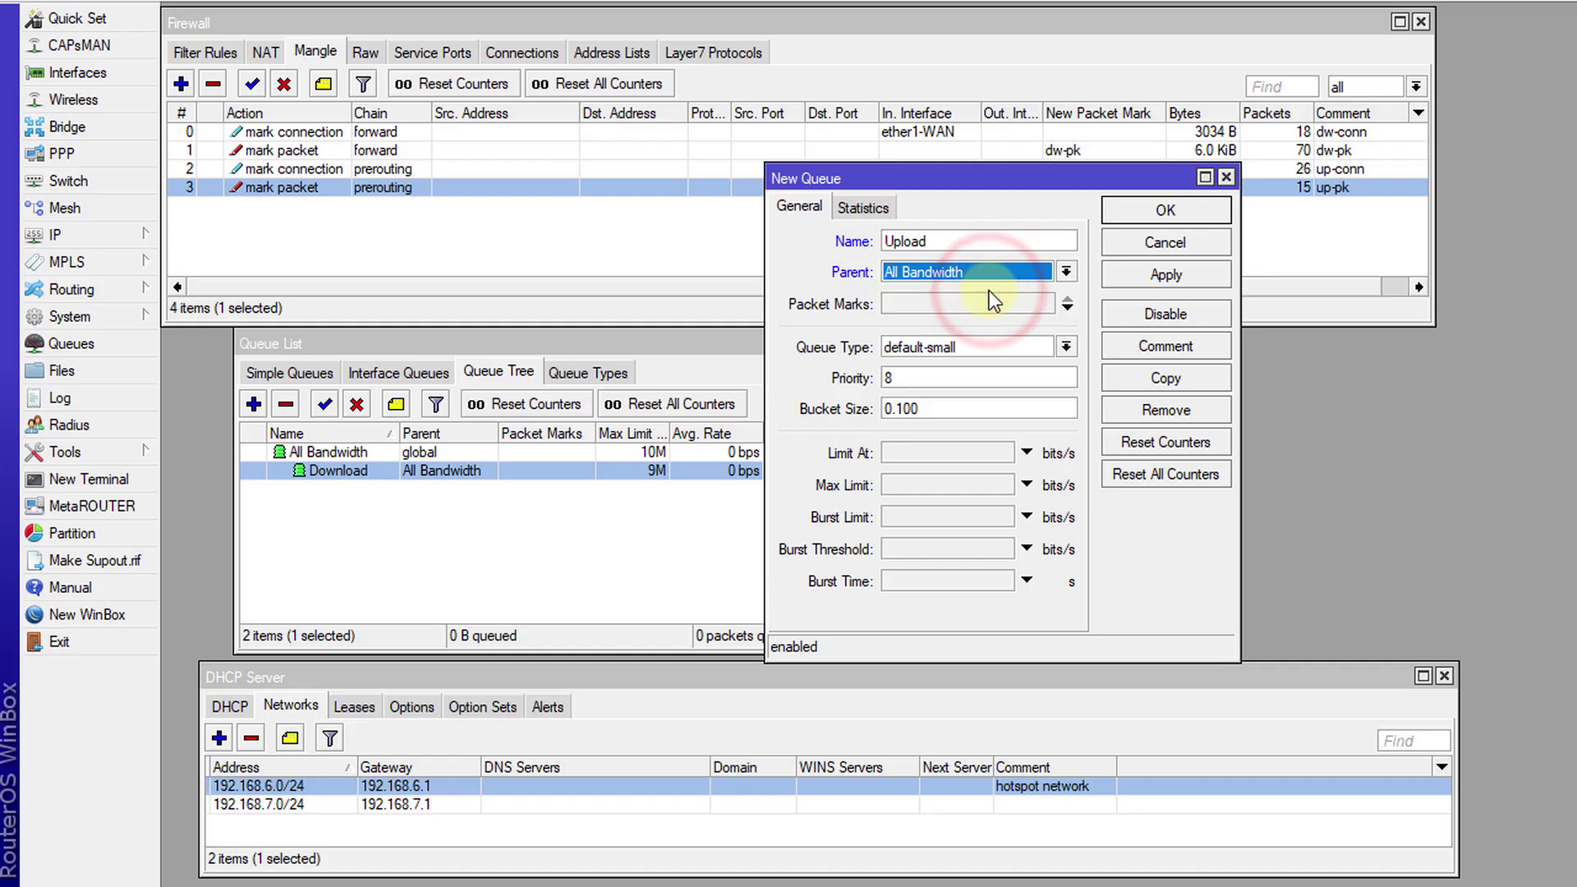
# Step: Set the Upload queue's max limit to 1M and save the queue
pyautogui.click(903, 493)
pyautogui.write('1')
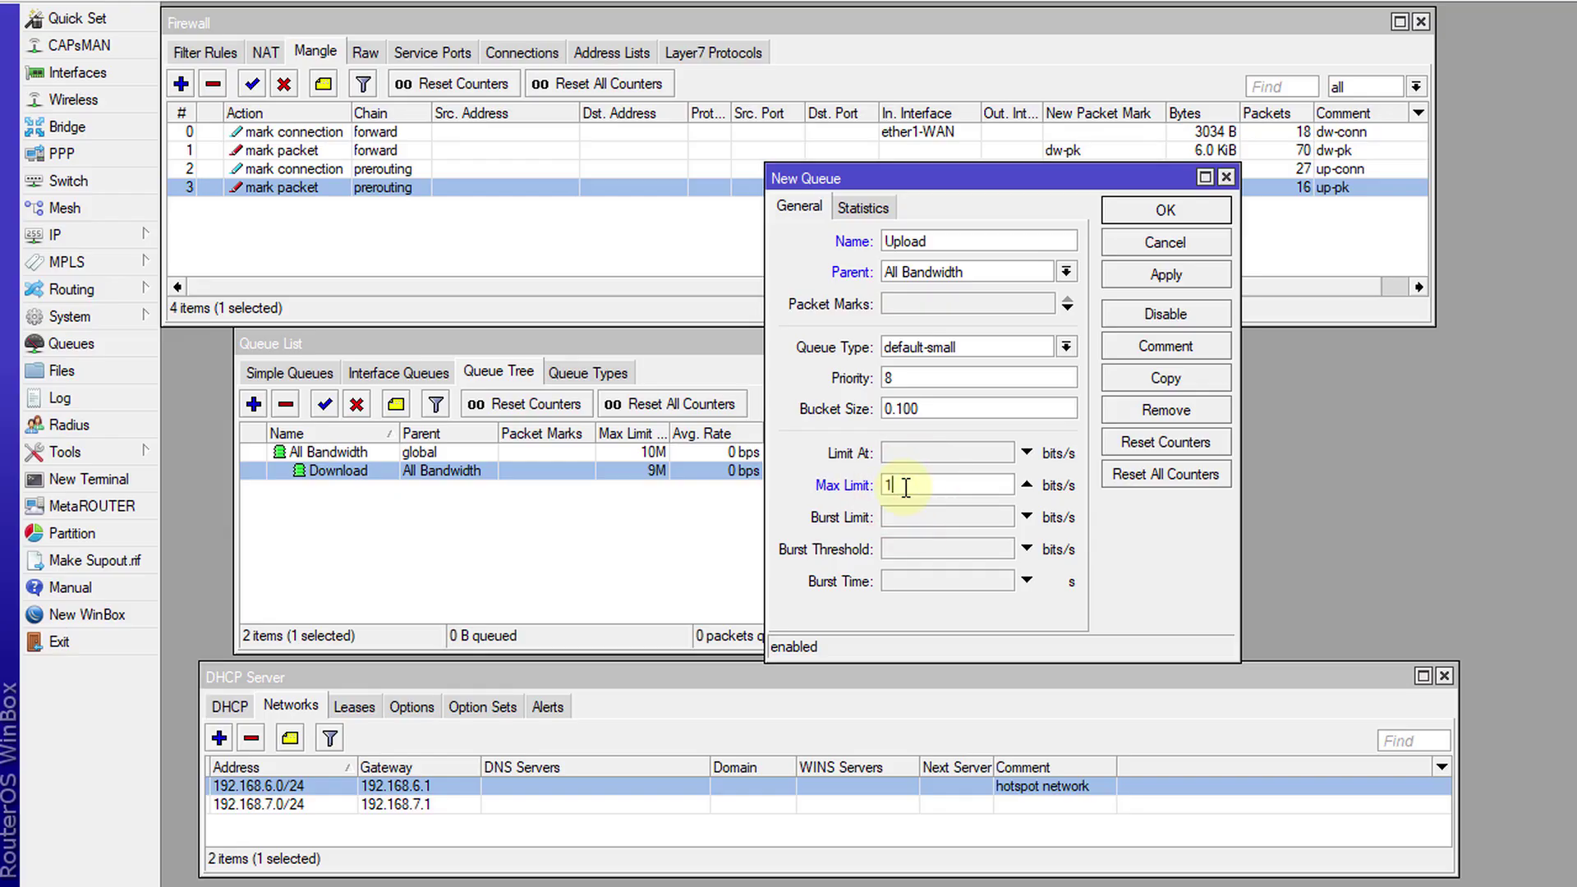
pyautogui.write('M')
pyautogui.click(1165, 210)
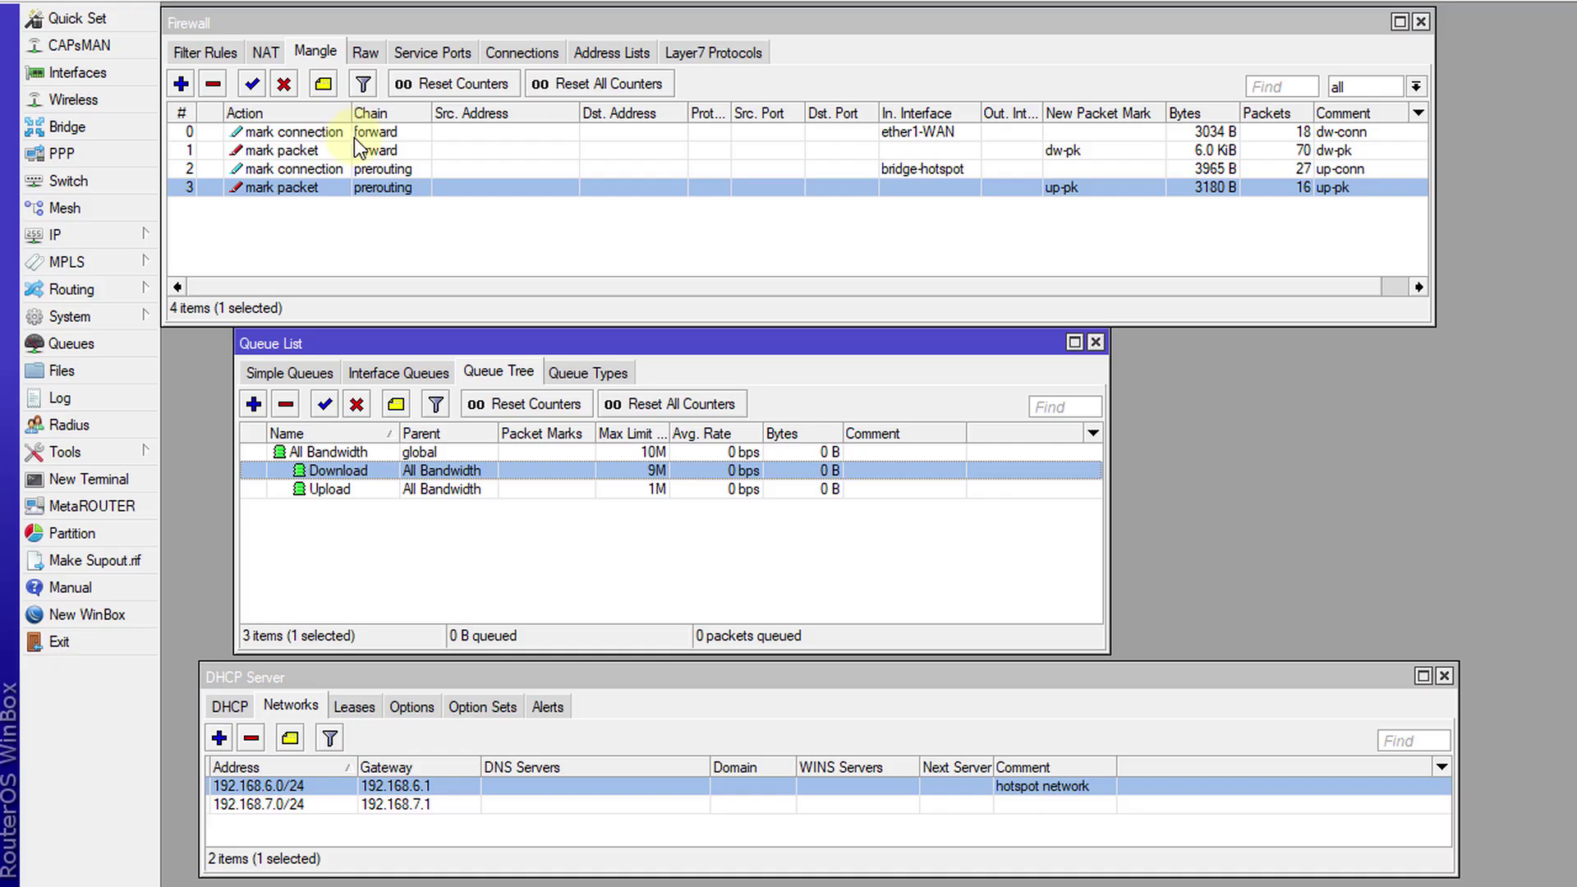
# Step: Open the Download queue in the queue tree and assign it the dw-pk packet mark
pyautogui.click(1059, 150)
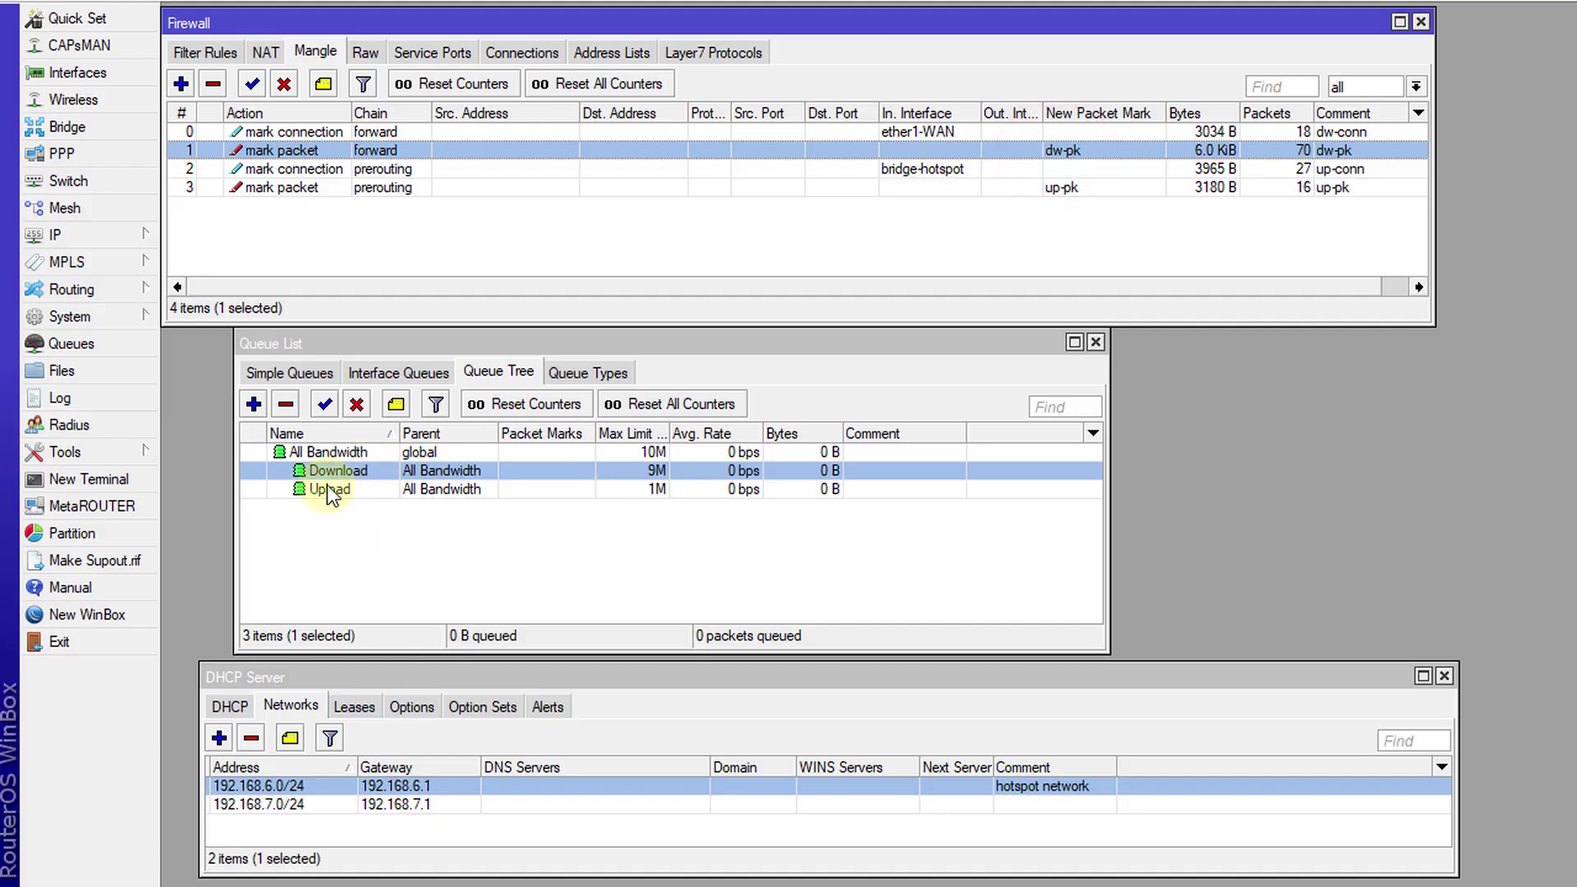
pyautogui.doubleClick(366, 470)
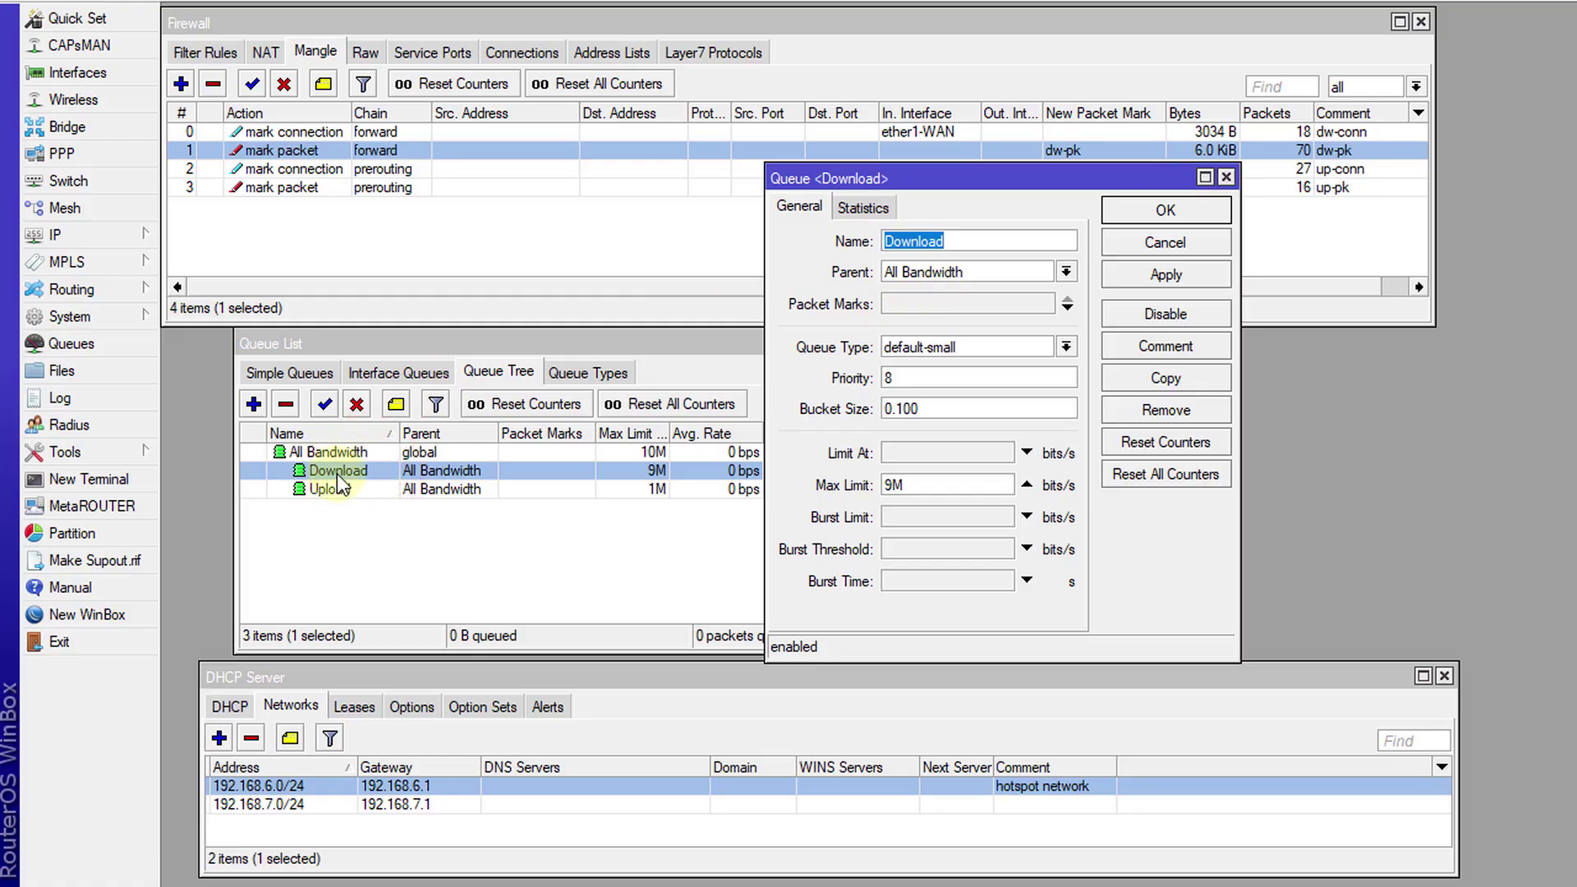
pyautogui.click(915, 304)
pyautogui.moveTo(1013, 178); pyautogui.dragTo(944, 243)
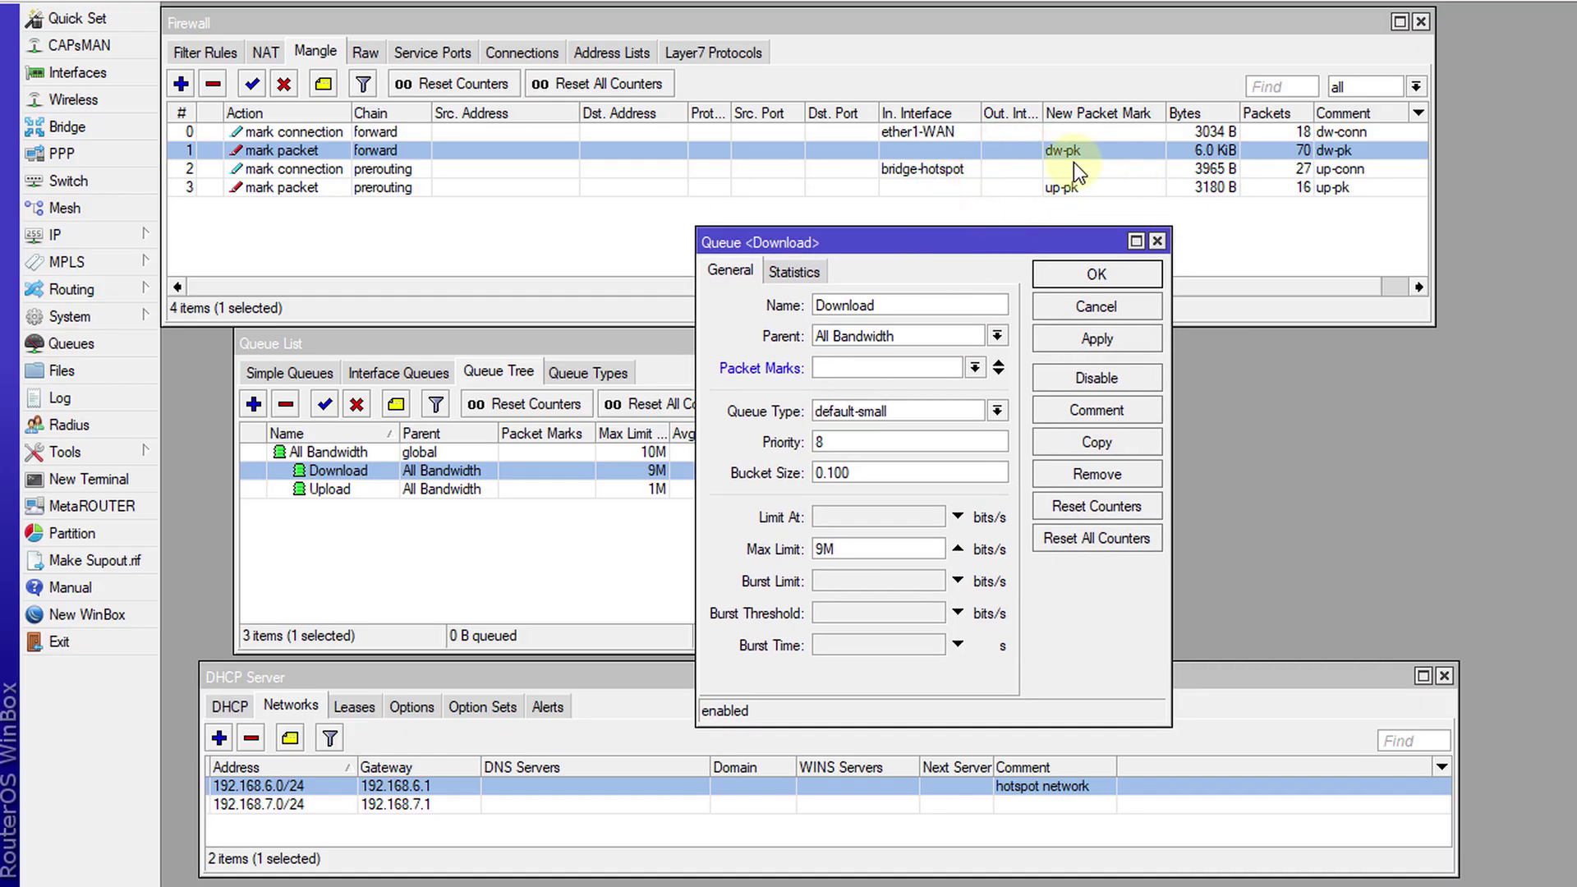
pyautogui.click(976, 368)
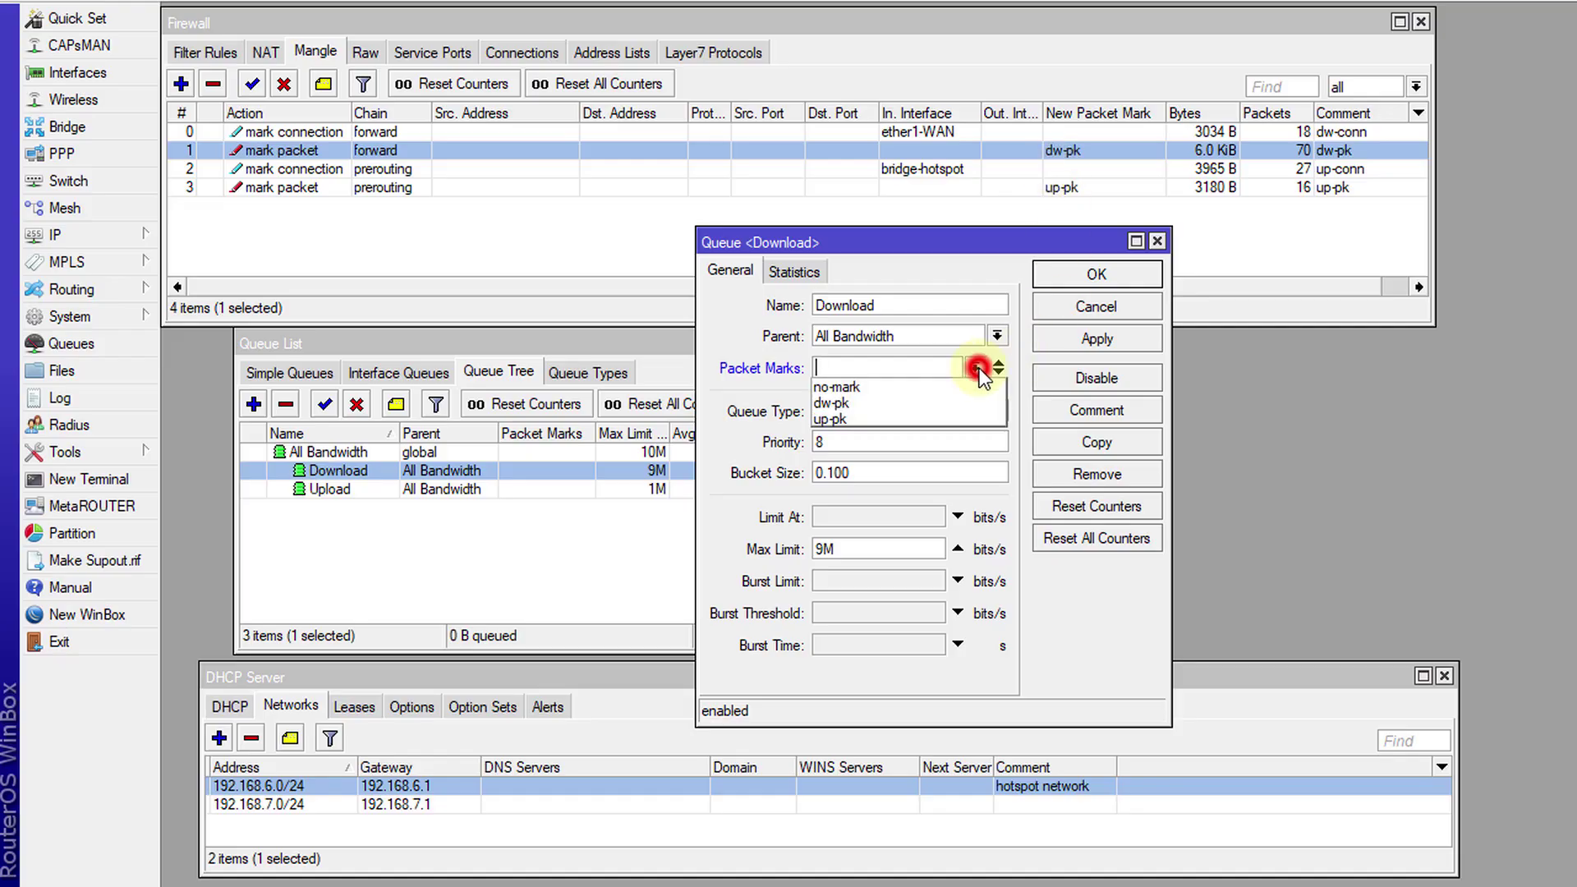
pyautogui.click(869, 401)
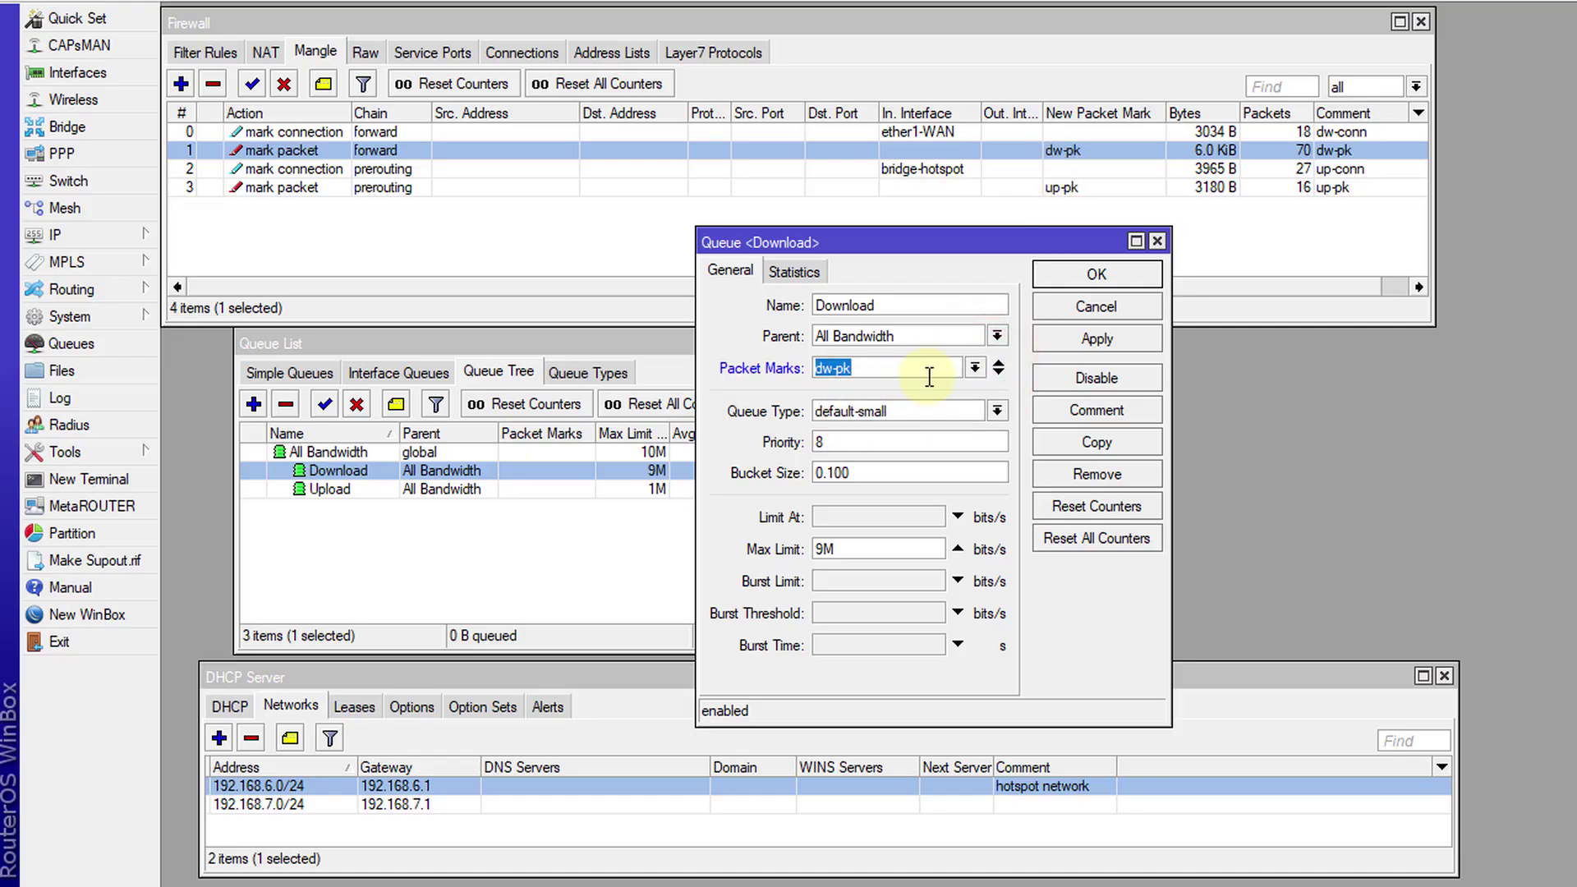
# Step: Set the Download queue's queue type to pcq-download-2M and save the queue
pyautogui.click(996, 411)
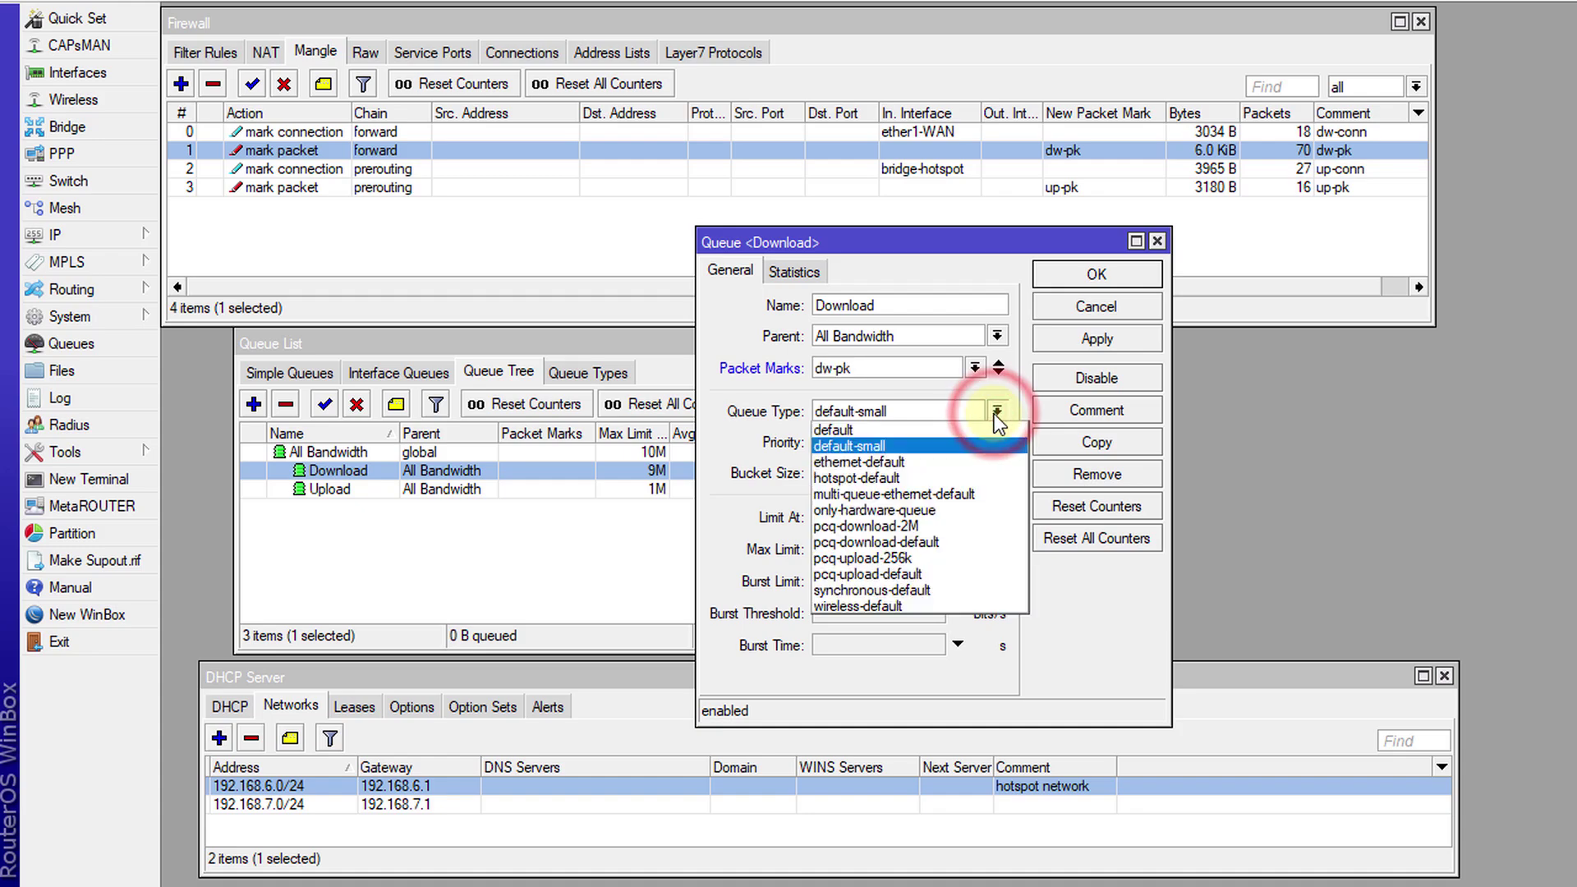
pyautogui.click(928, 529)
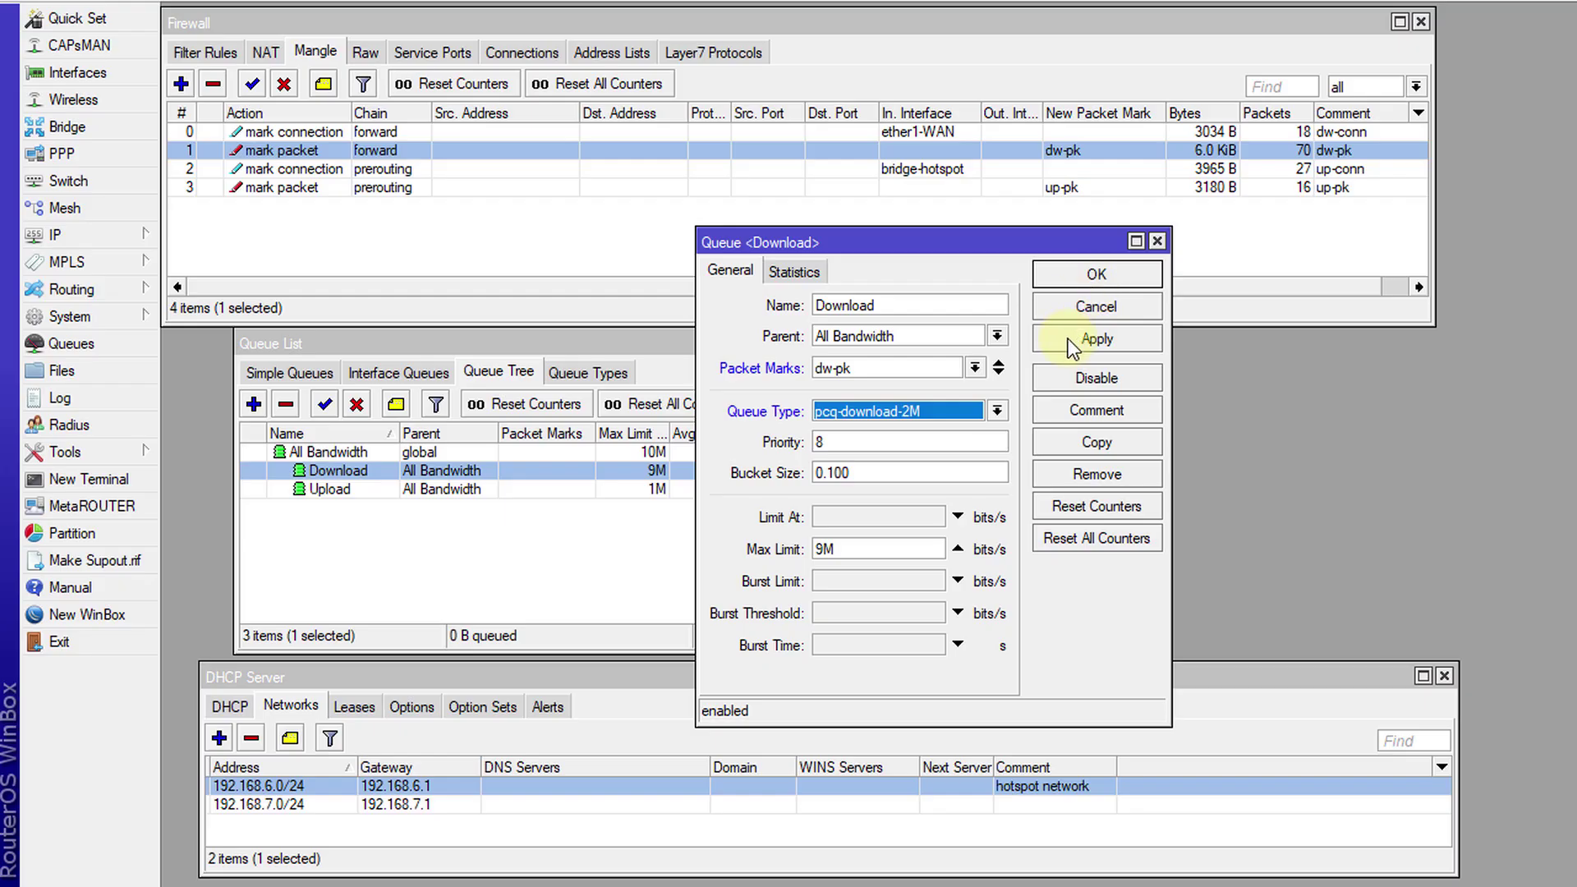
pyautogui.click(1092, 338)
pyautogui.click(1084, 273)
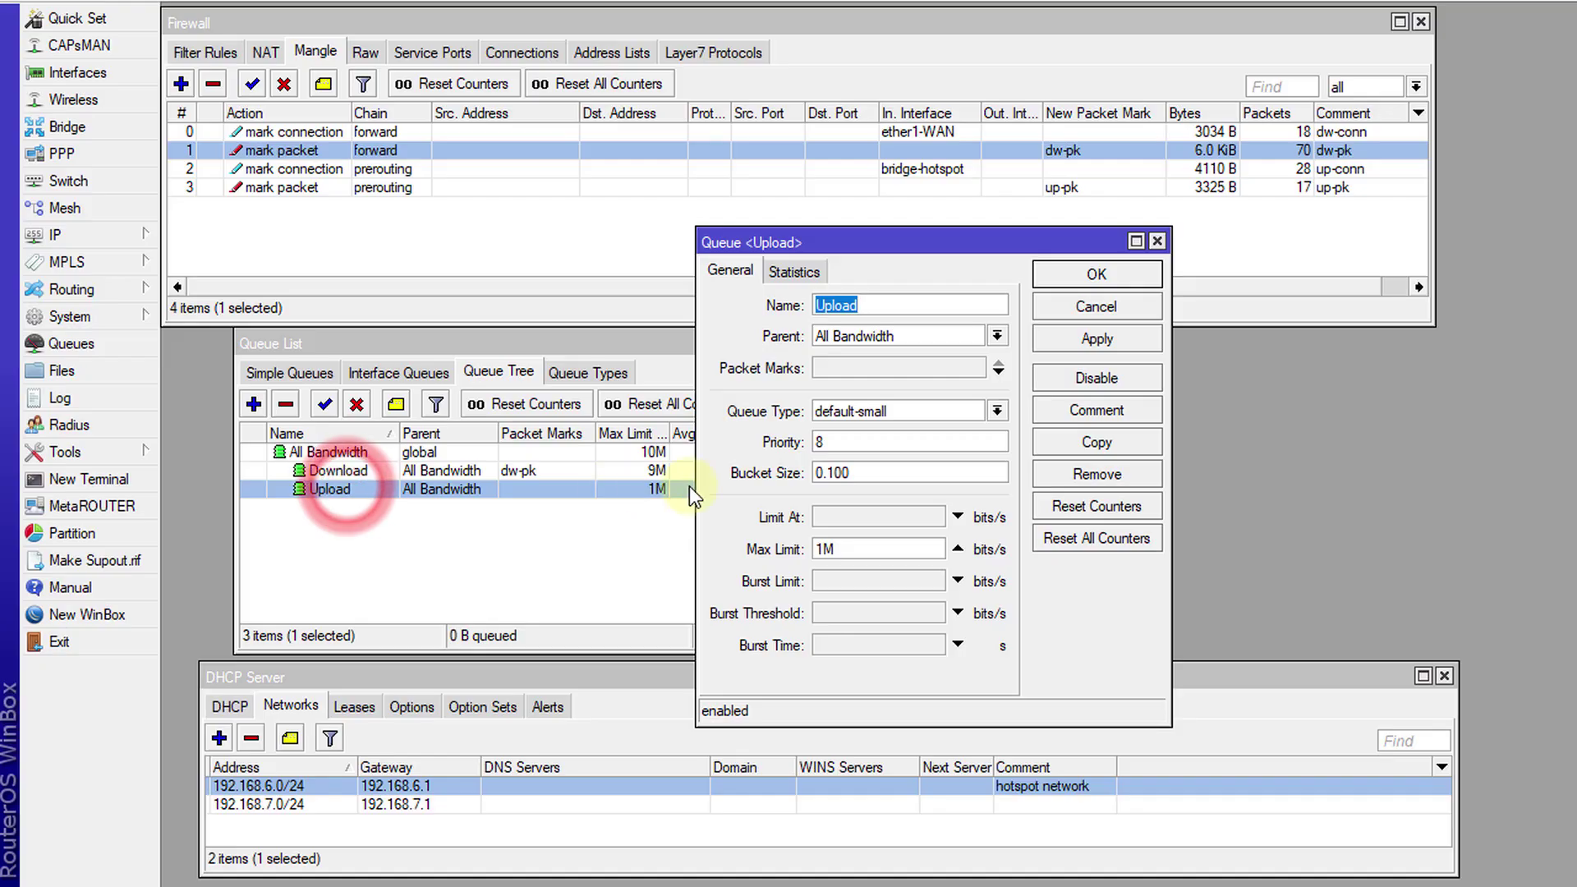
# Step: Assign the up-pk packet mark to the Upload queue
pyautogui.click(905, 367)
pyautogui.click(974, 369)
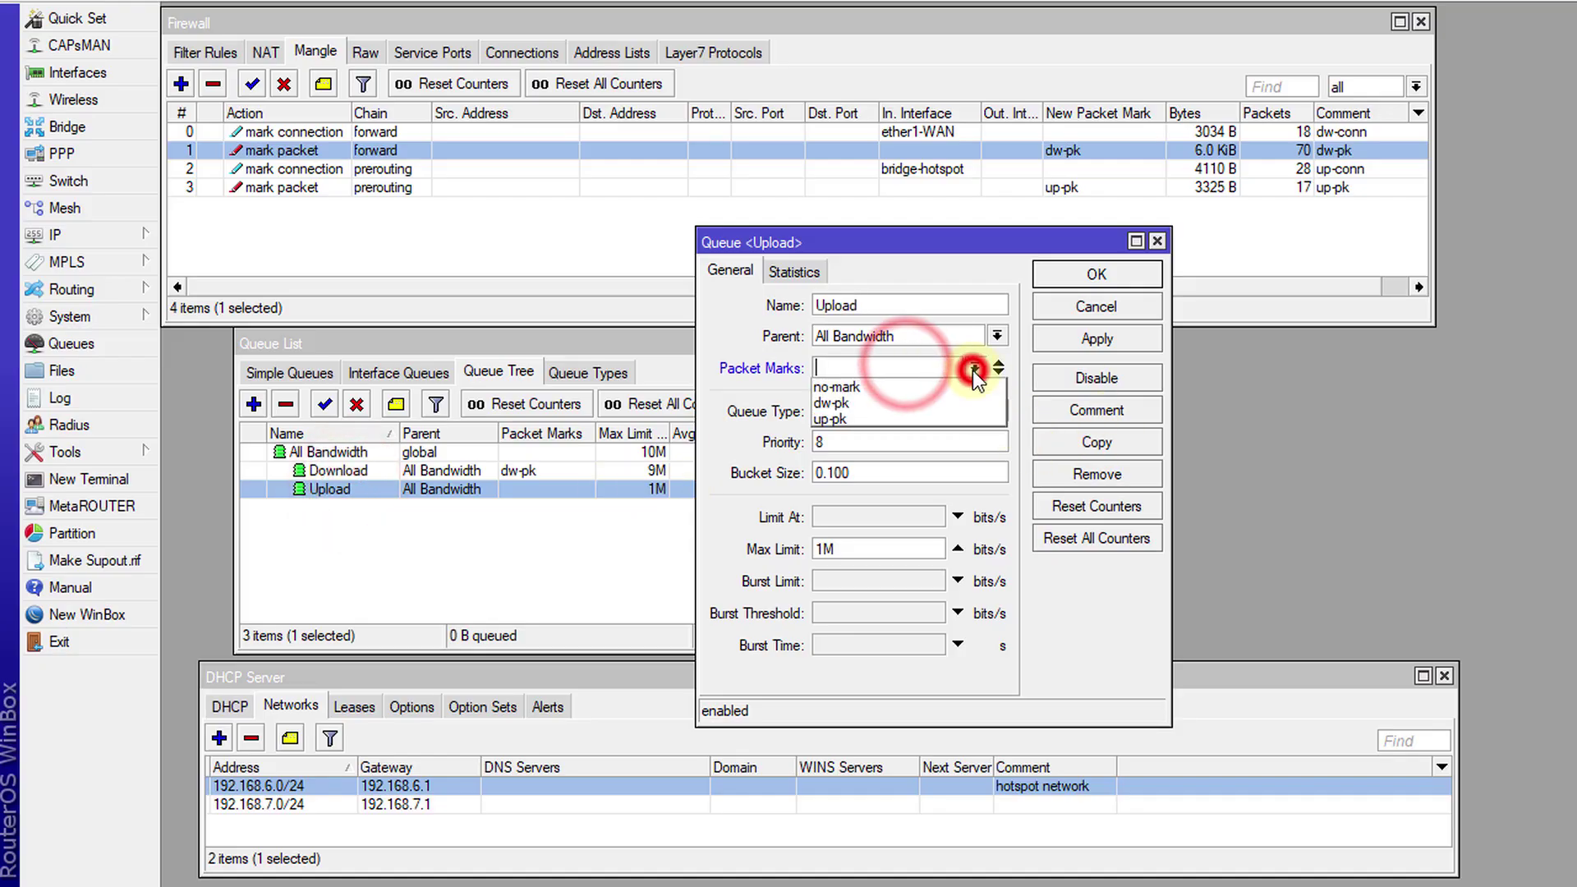
pyautogui.click(874, 414)
# Step: Set the Upload queue's queue type to pcq-upload-256k and save the queue
pyautogui.click(997, 411)
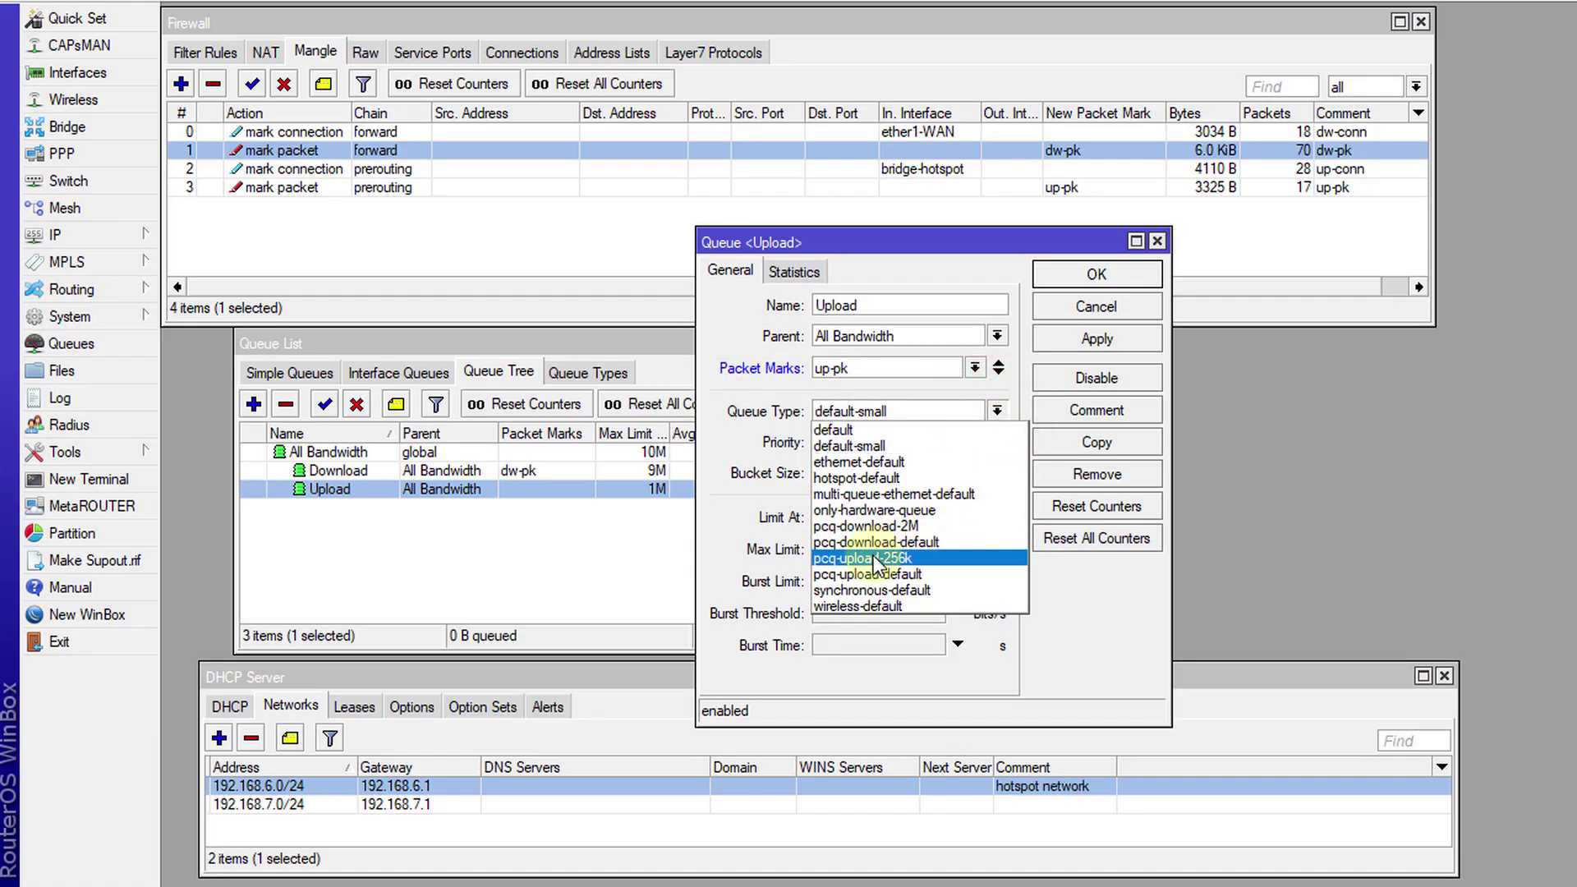
pyautogui.click(846, 559)
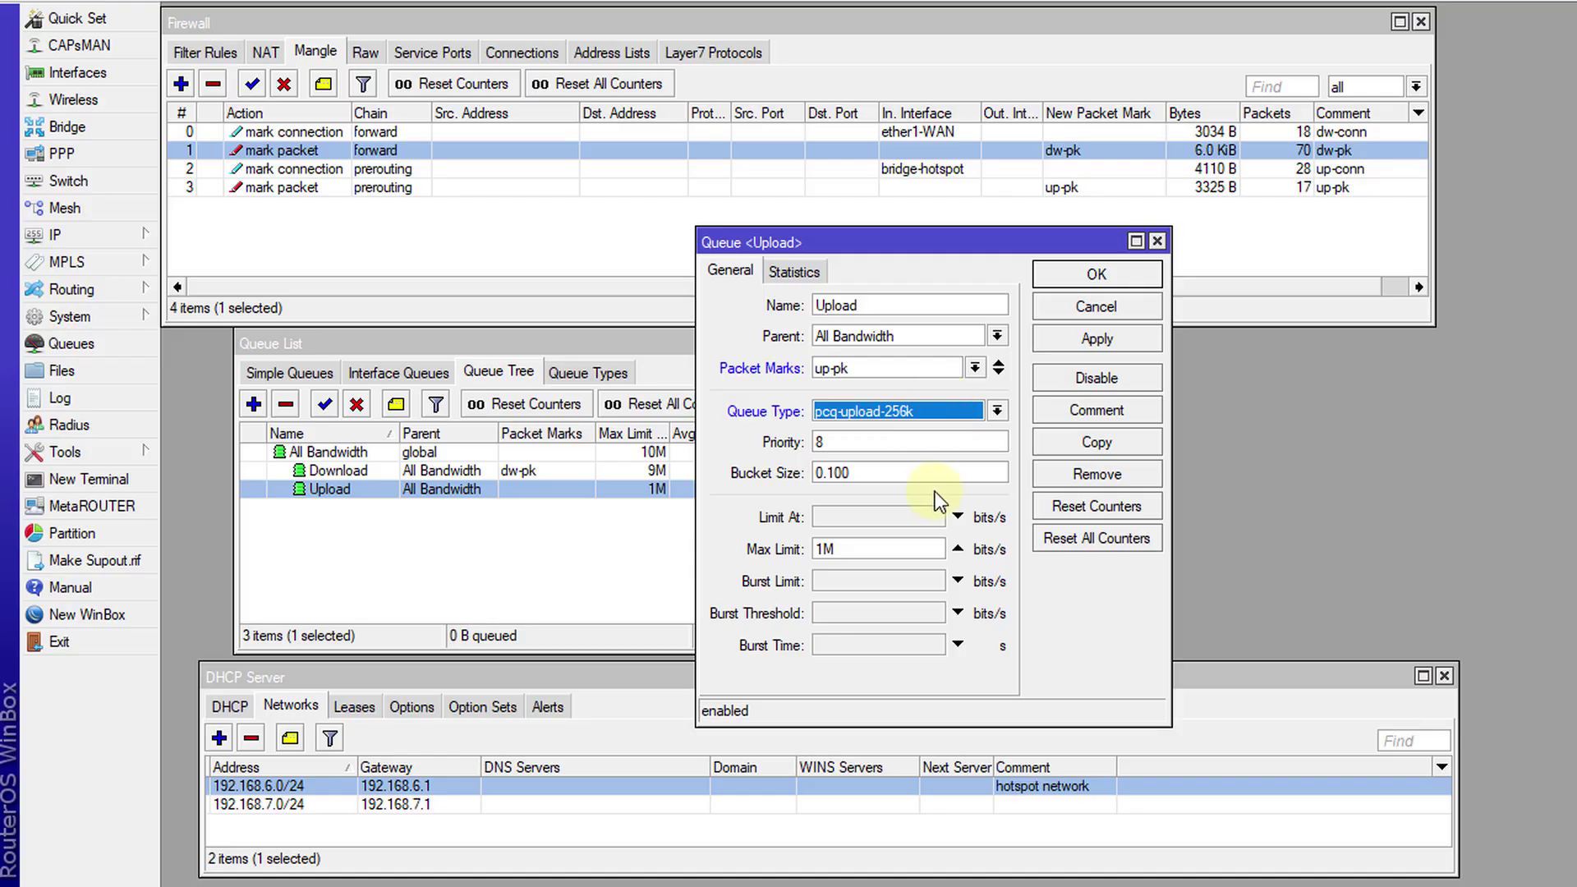
pyautogui.click(1084, 341)
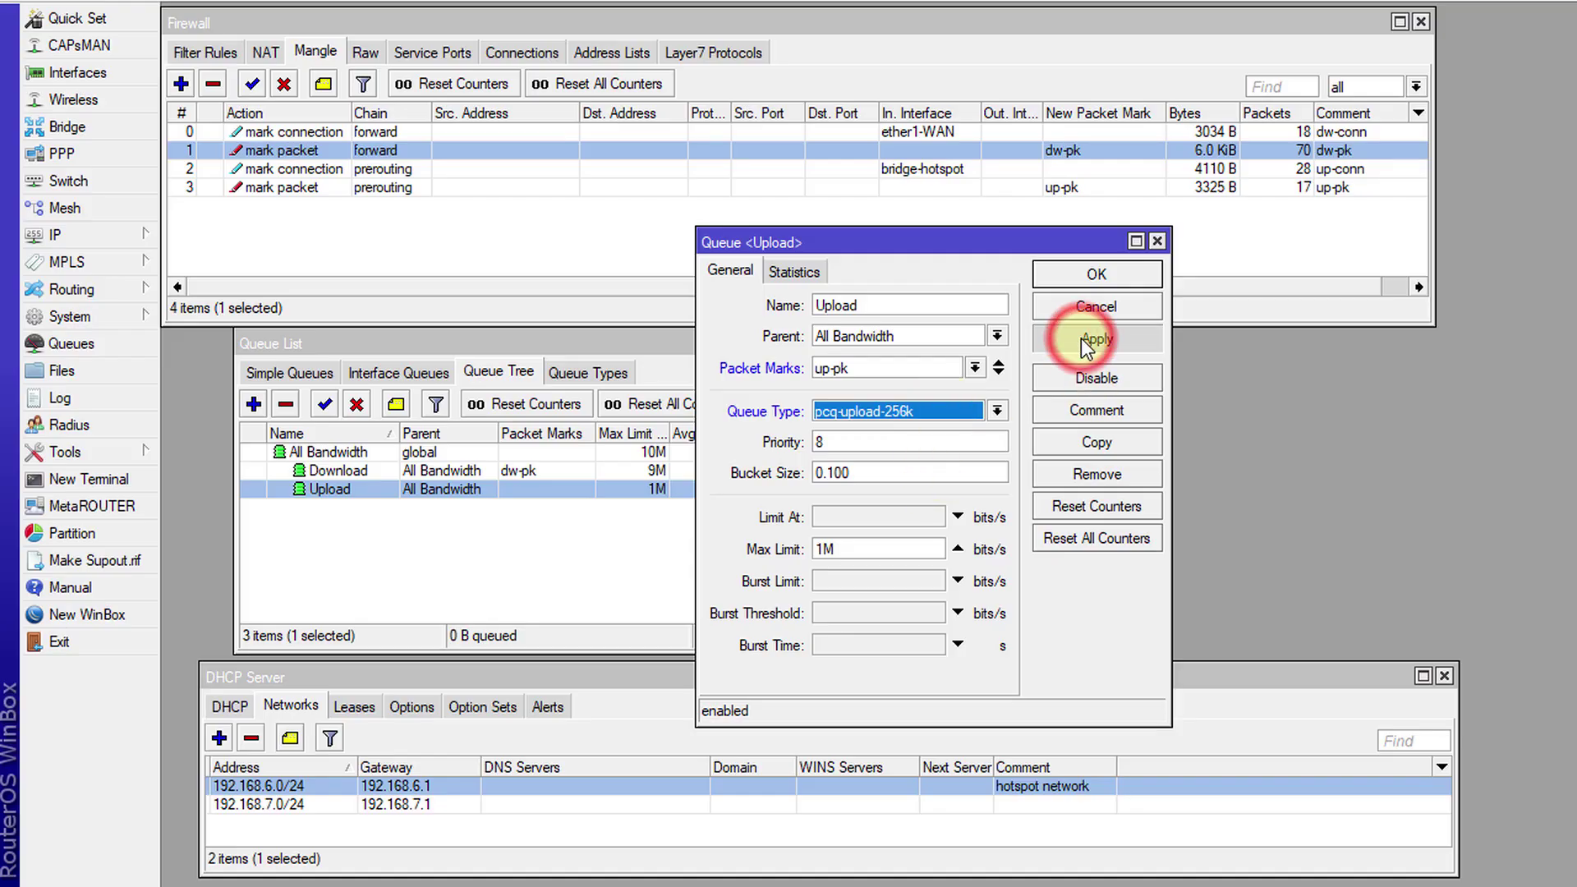
pyautogui.click(1081, 283)
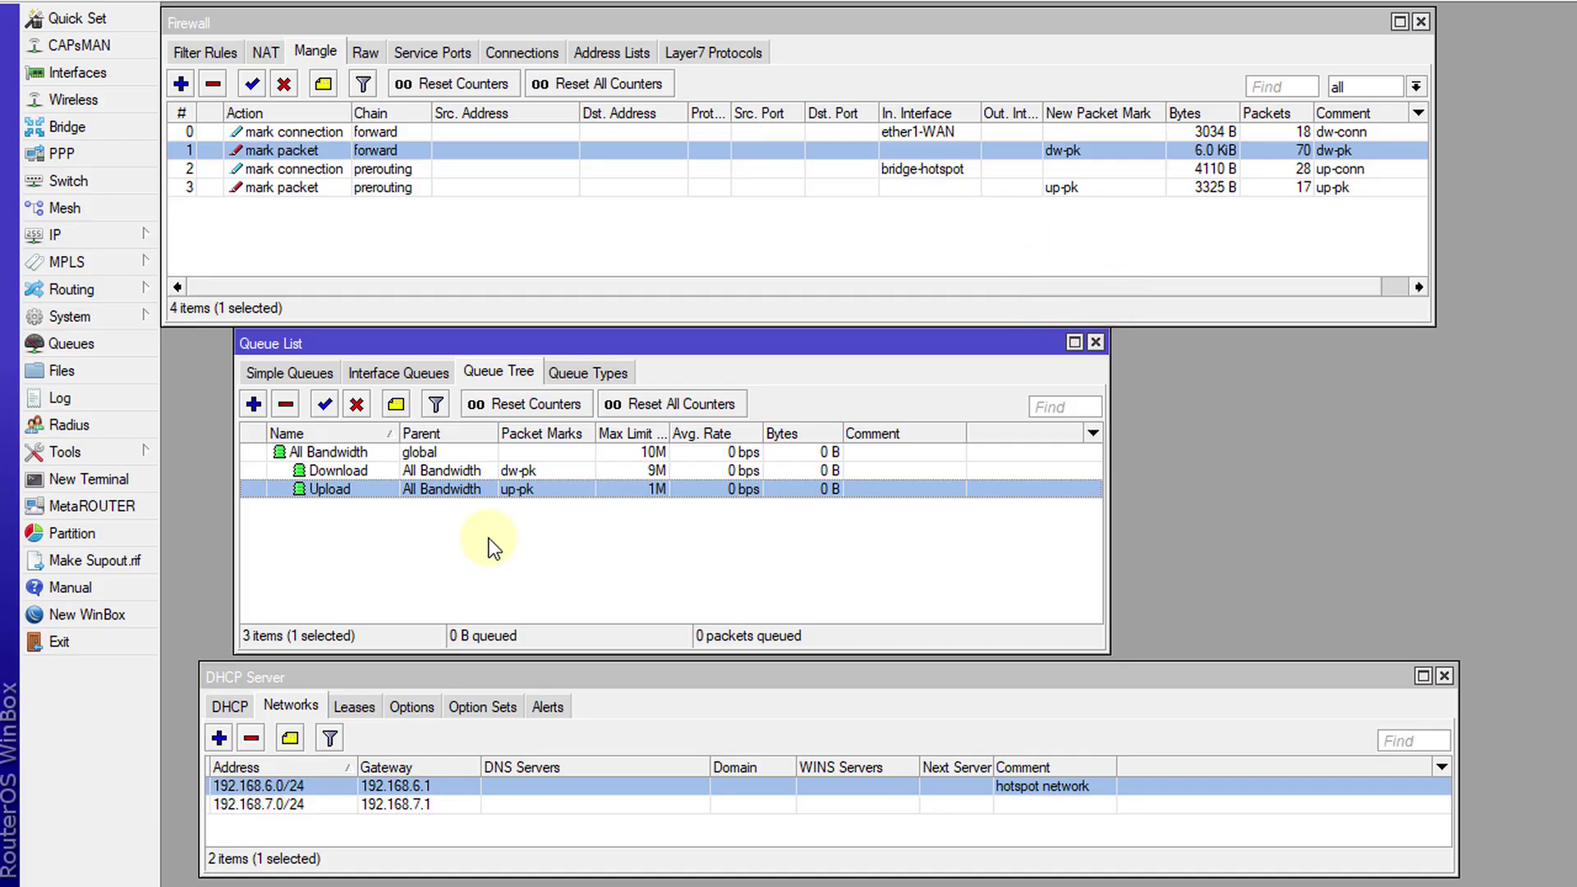
# Step: Widen the queue tree's Parent column and compare the max limits and average rates of the Download, Upload and All Bandwidth queues
pyautogui.moveTo(499, 433); pyautogui.dragTo(533, 433)
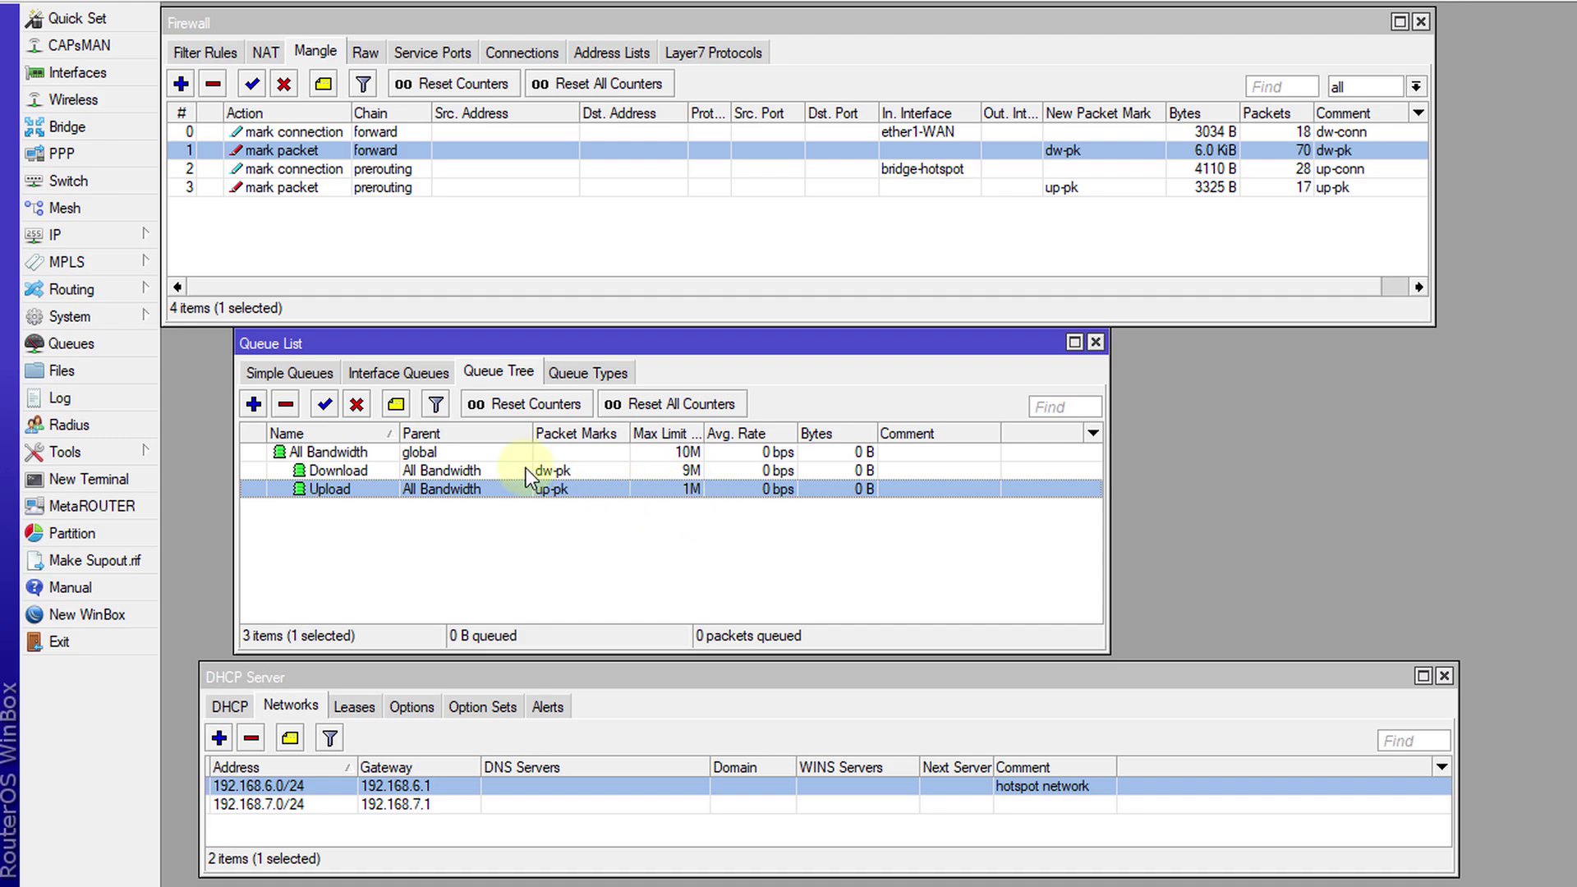
pyautogui.click(699, 470)
pyautogui.keyDown('ctrl'); pyautogui.click(696, 486); pyautogui.keyUp('ctrl')
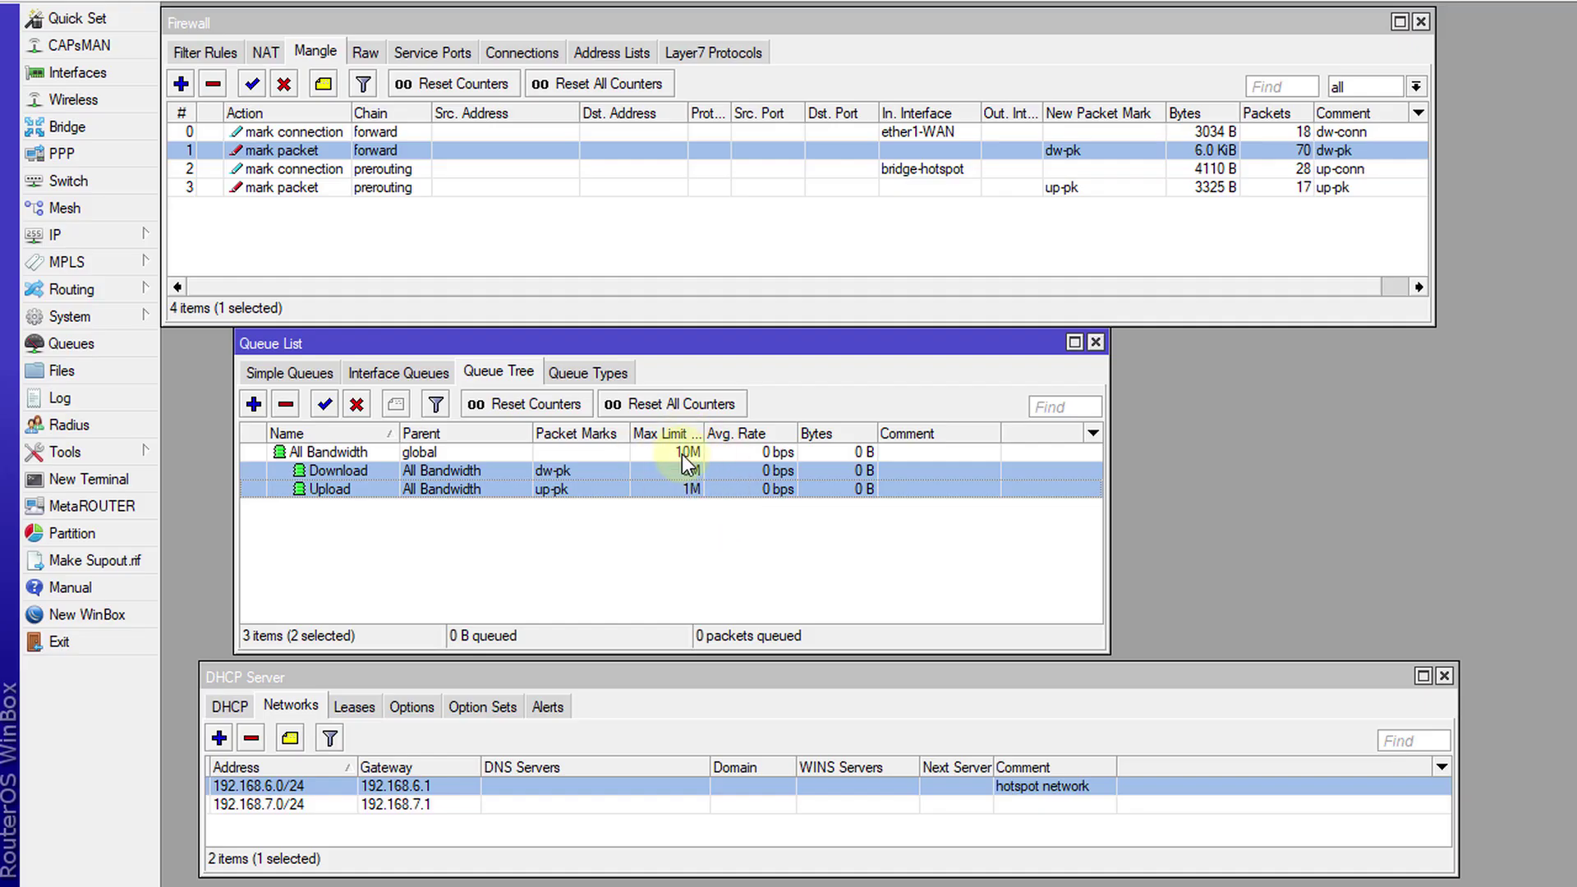
pyautogui.click(682, 455)
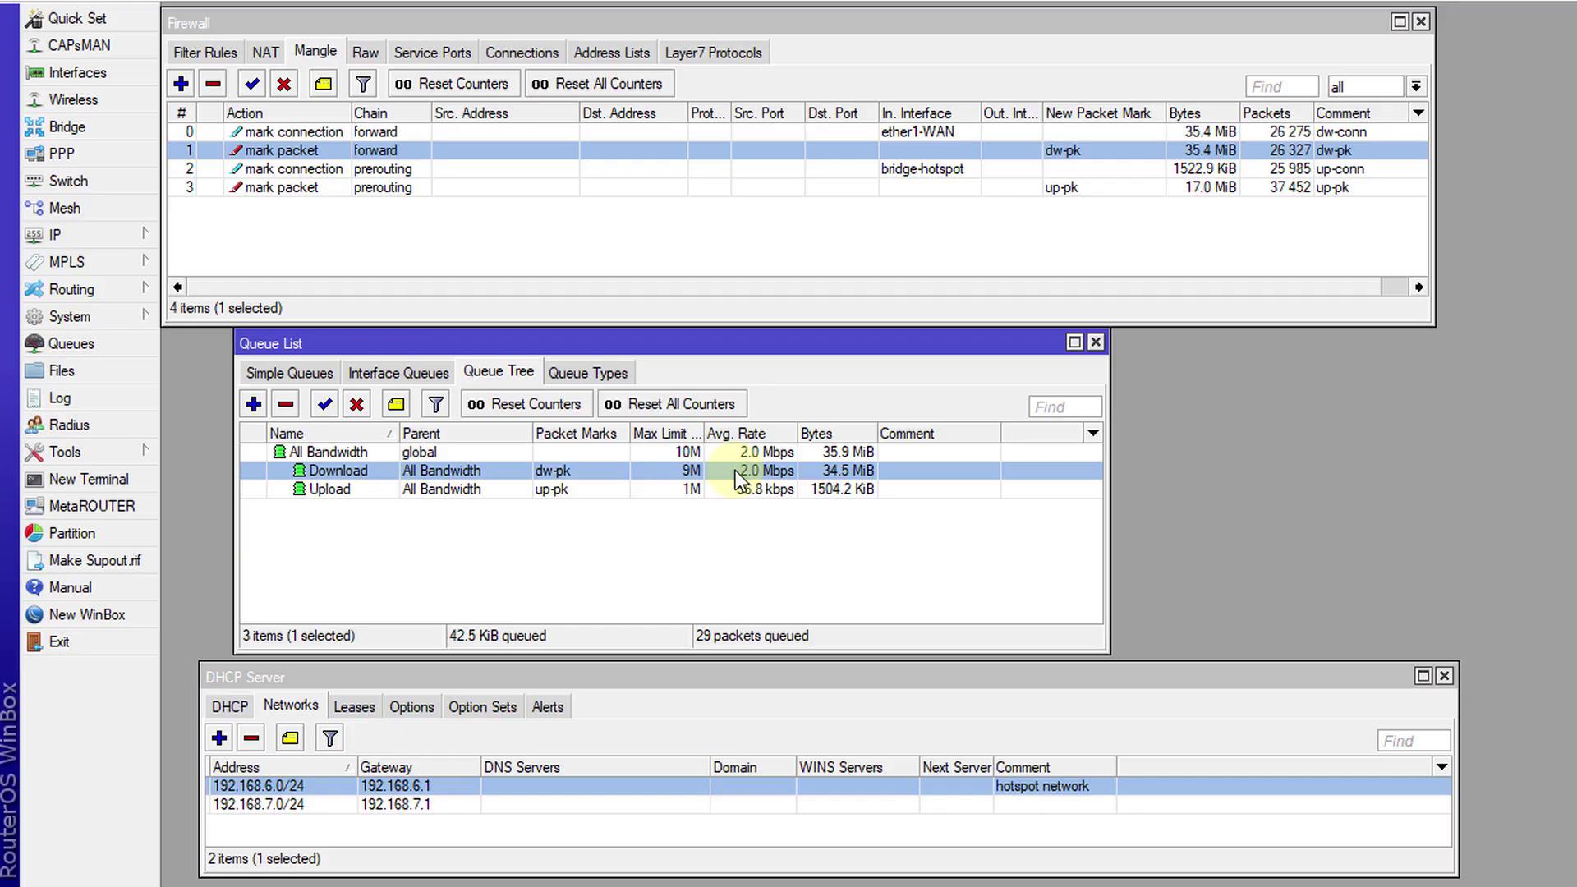
pyautogui.click(698, 452)
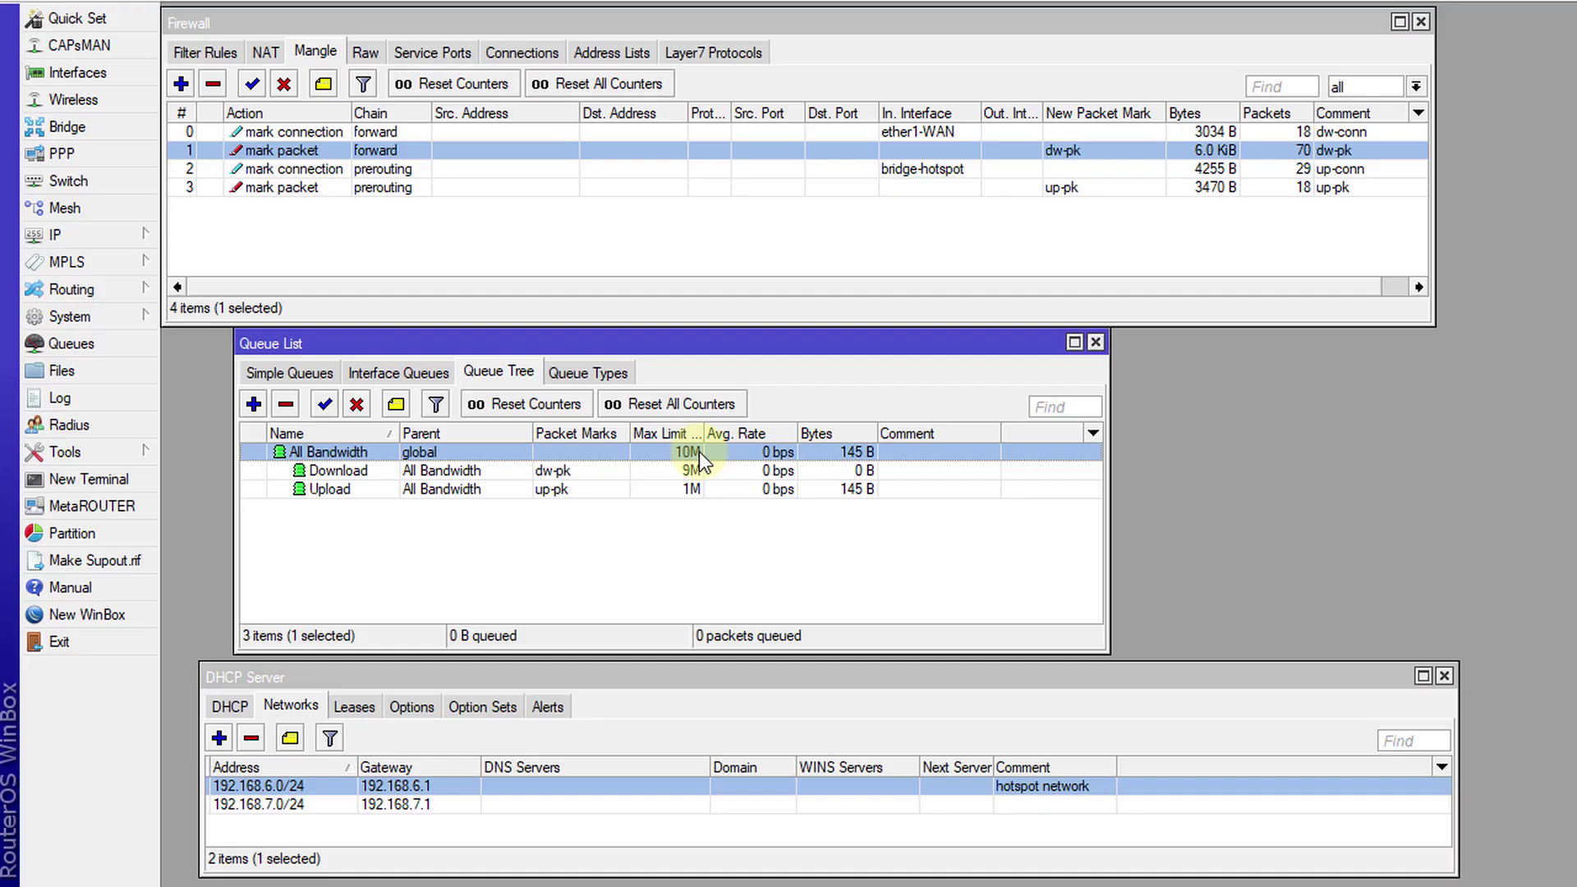
# Step: Review the rate setting of the pcq-download-2M queue type and close its settings
pyautogui.click(593, 383)
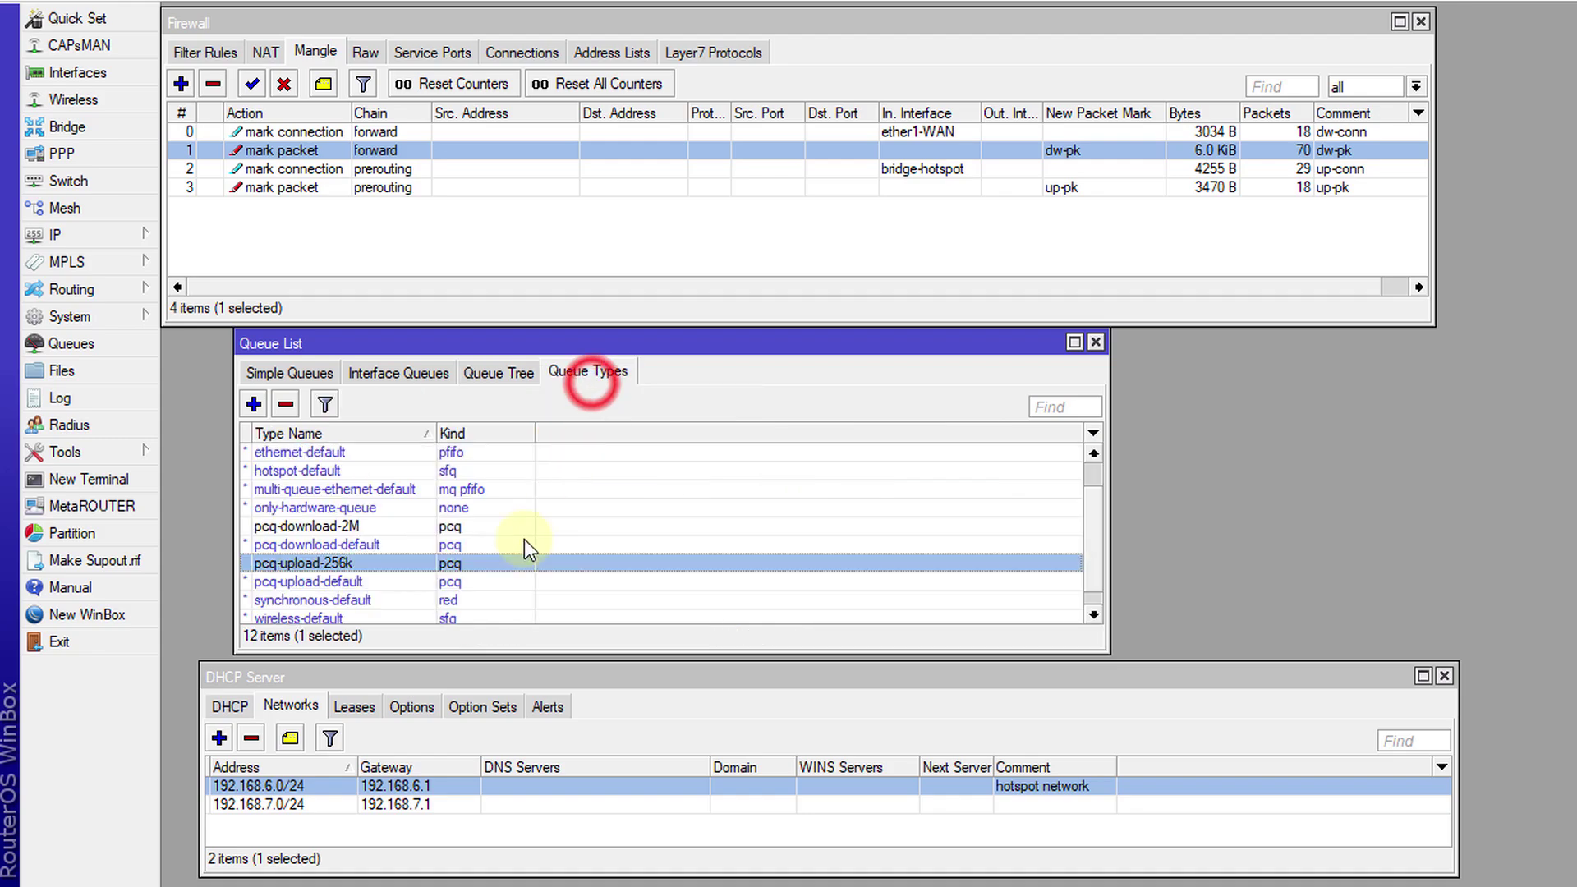
pyautogui.doubleClick(353, 525)
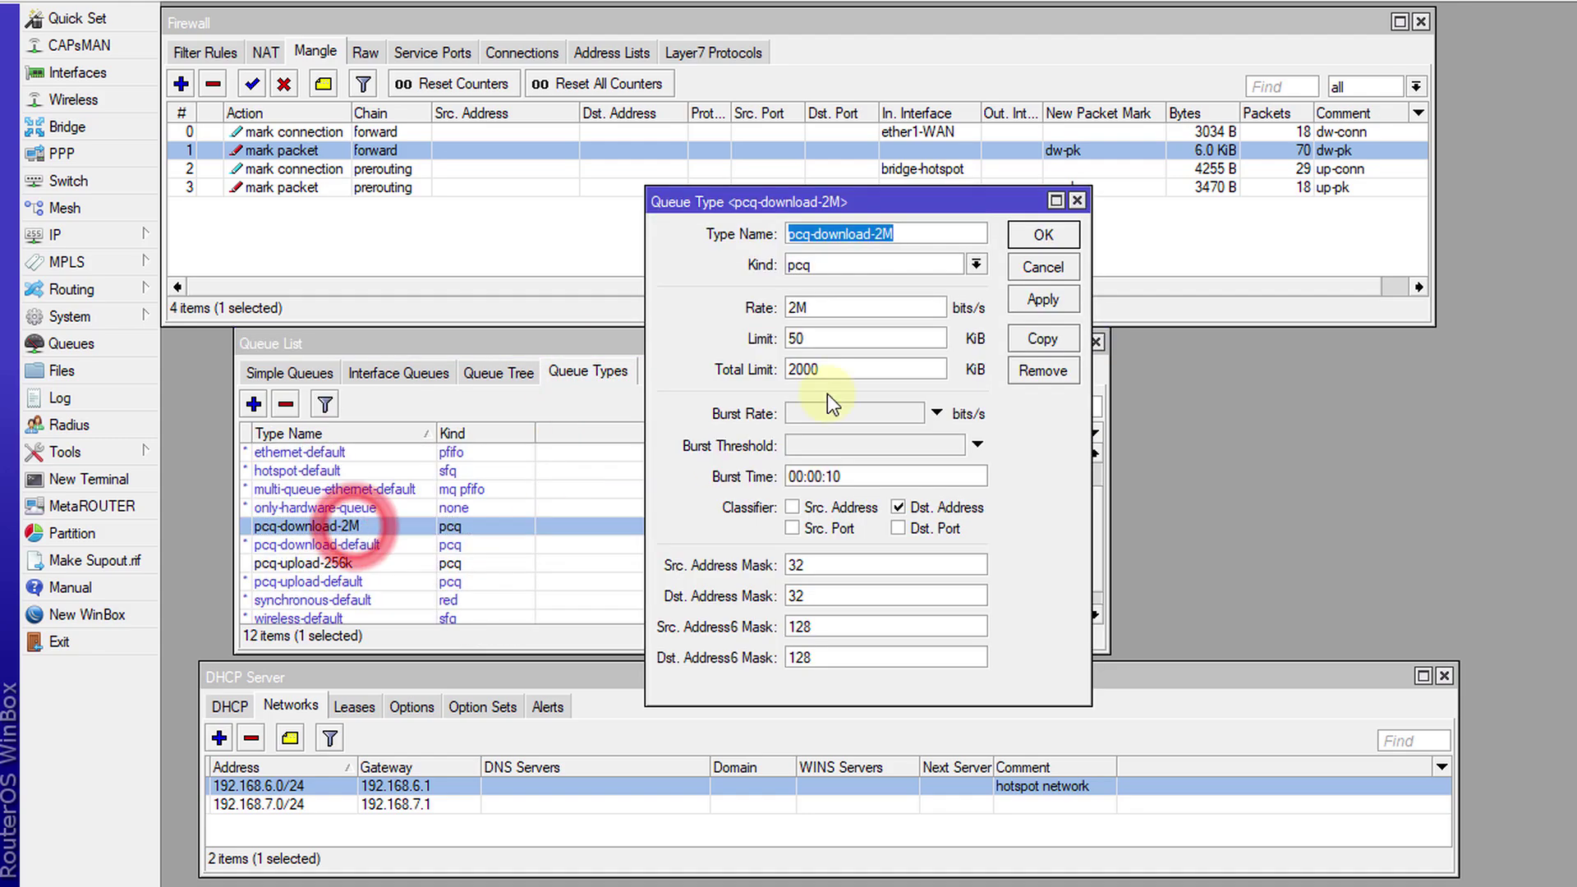
pyautogui.doubleClick(817, 308)
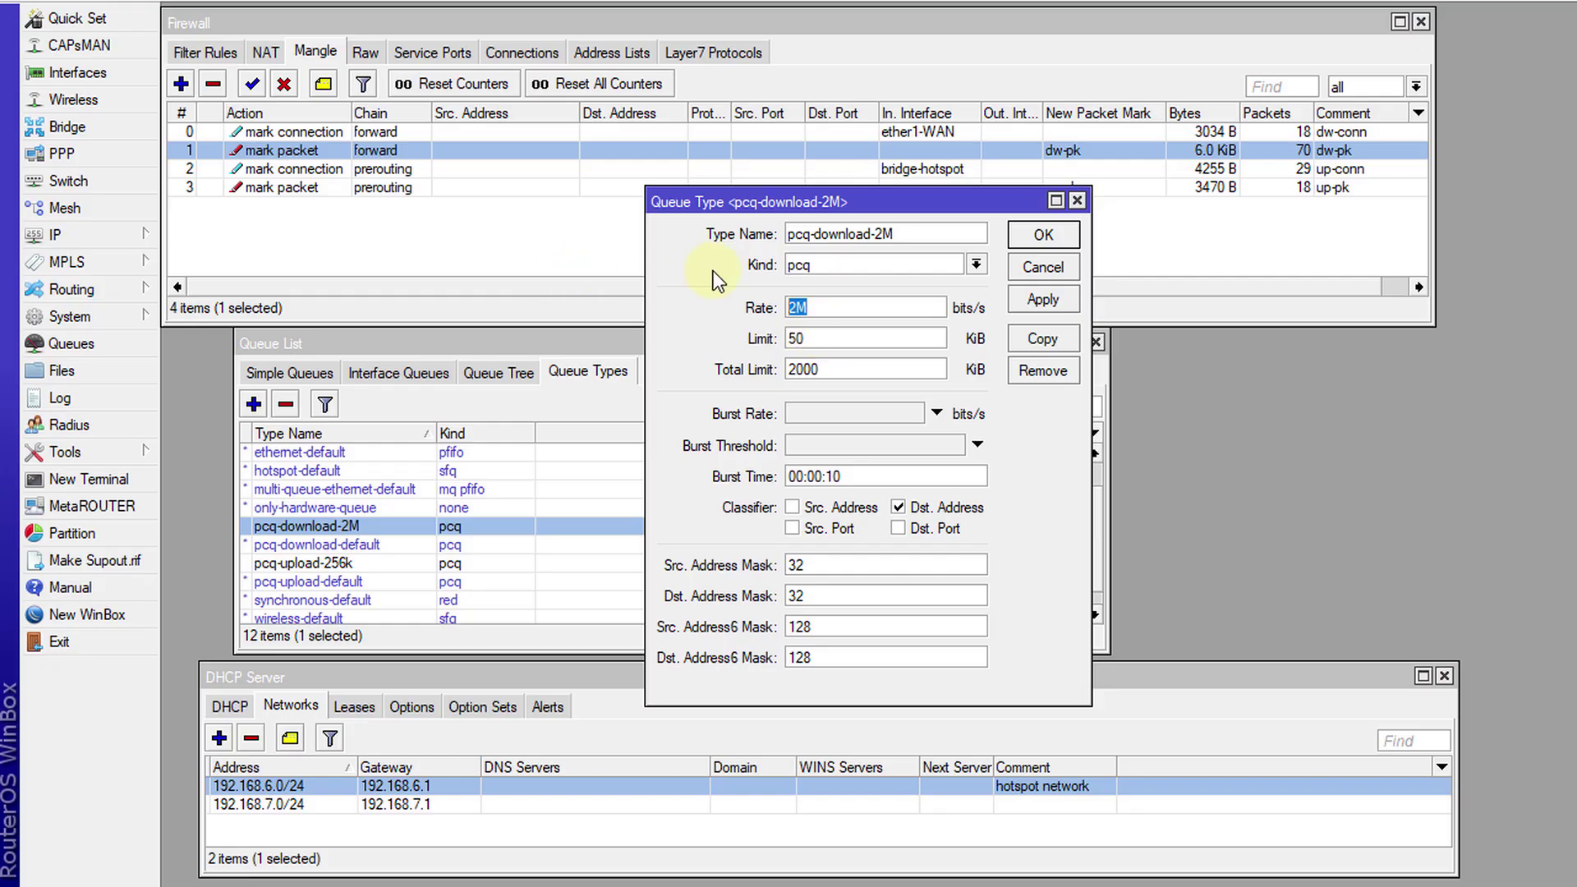
pyautogui.click(831, 307)
pyautogui.click(1034, 232)
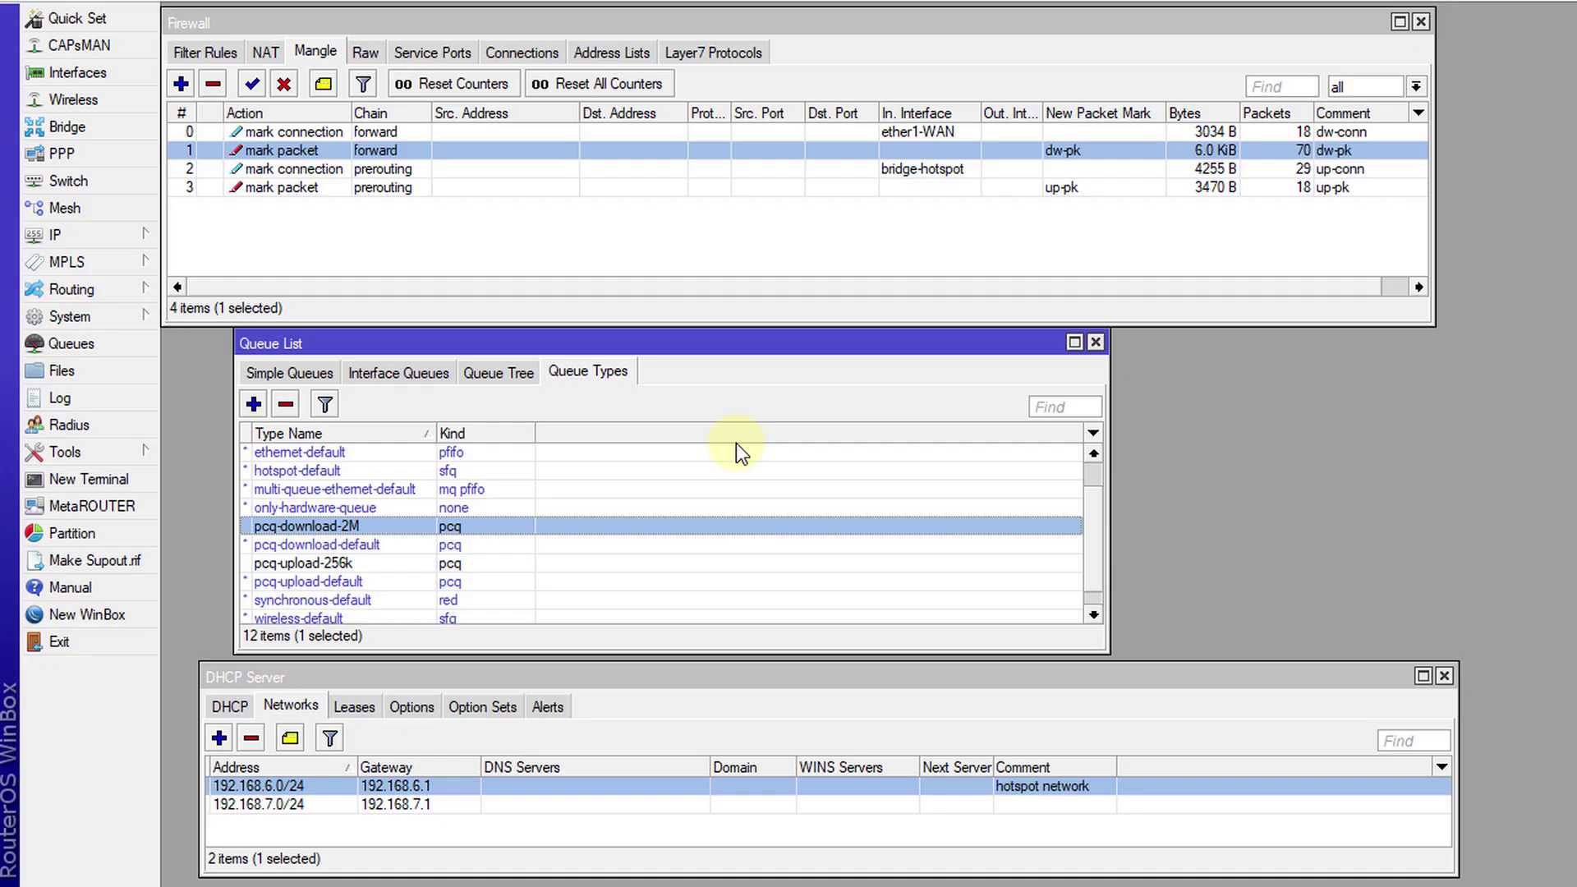